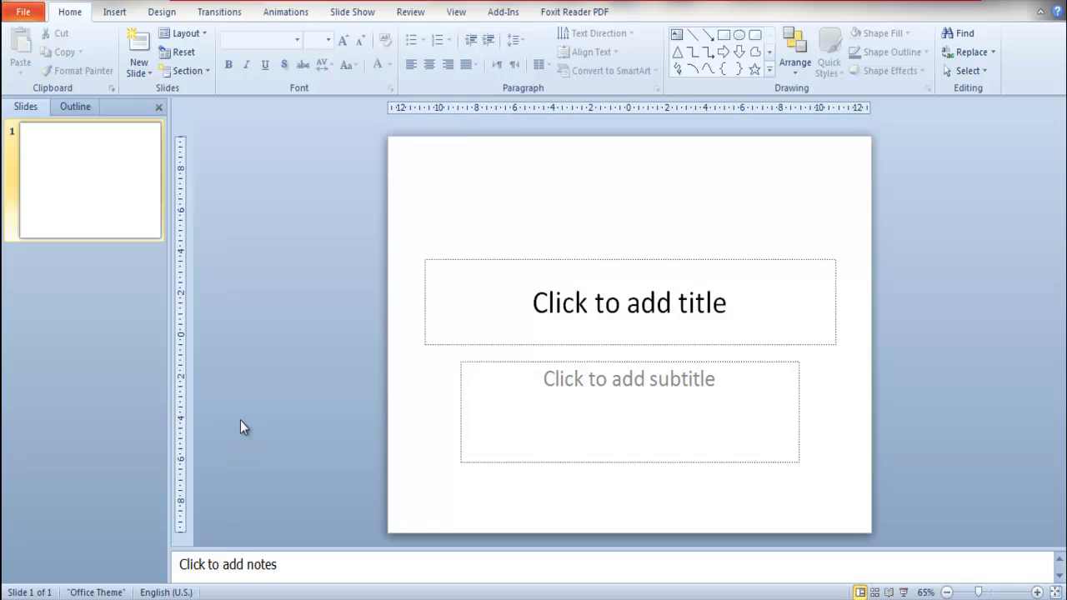
- Change the slide to the Blank layout, removing its placeholders
left_click(171, 35)
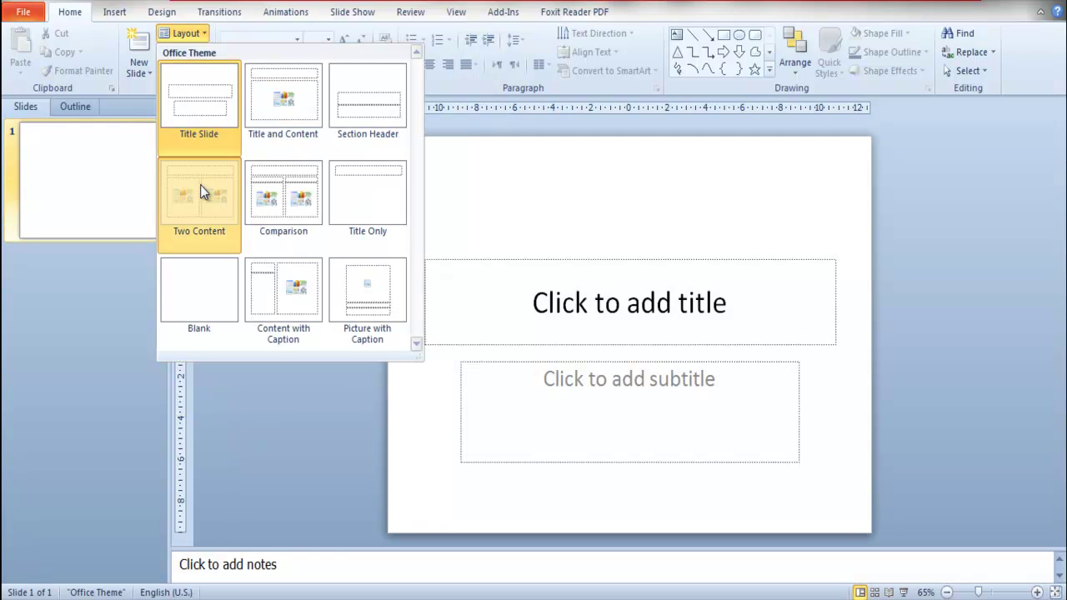
left_click(200, 185)
left_click(187, 38)
left_click(188, 38)
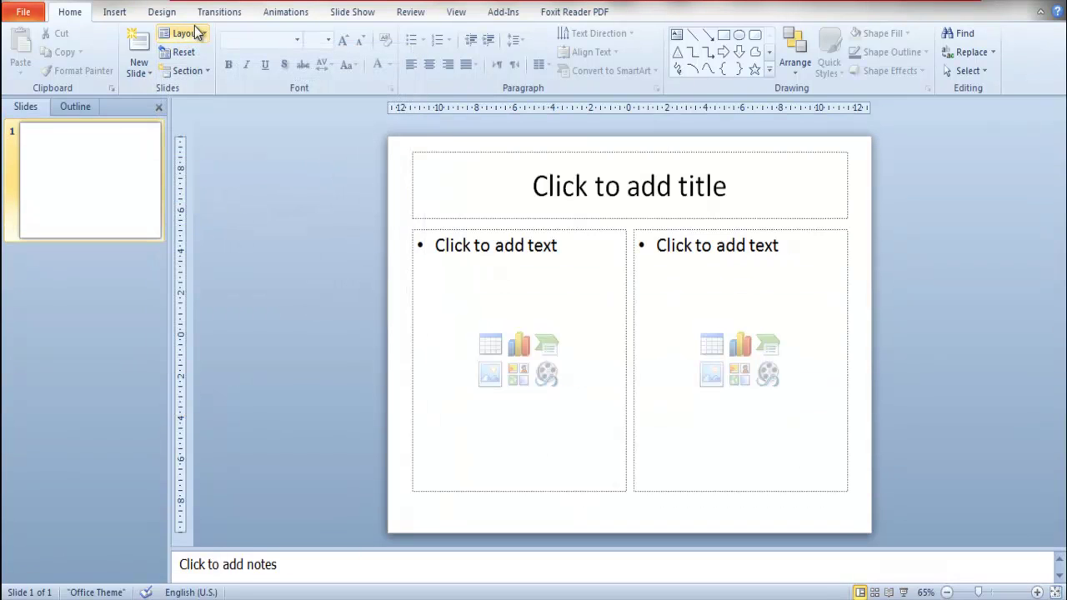
left_click(198, 34)
left_click(194, 270)
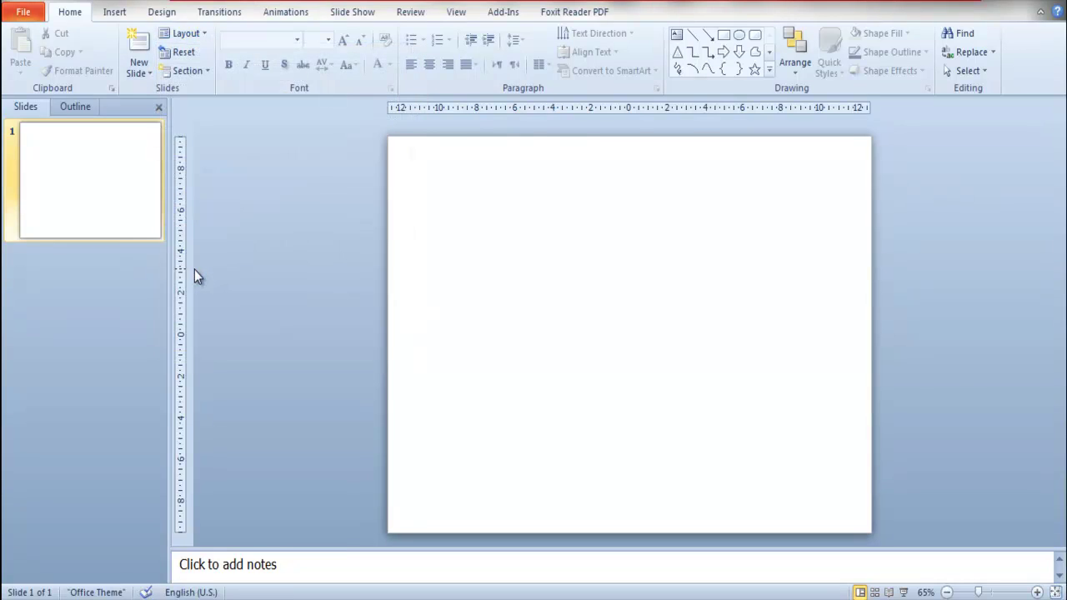
- Draw a rectangle in the middle of the empty slide
left_click(109, 12)
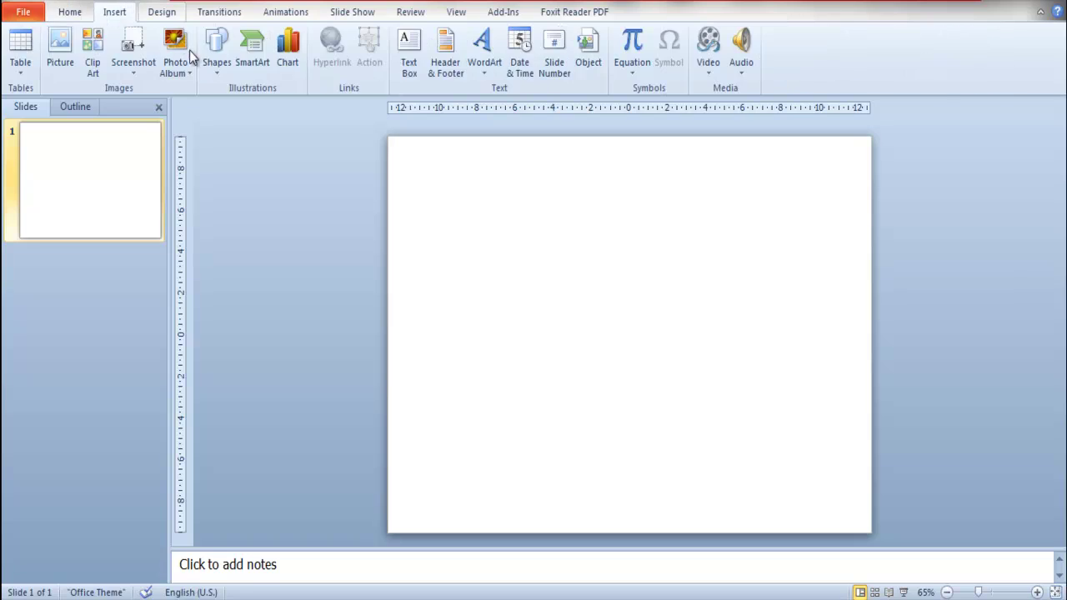
left_click(218, 66)
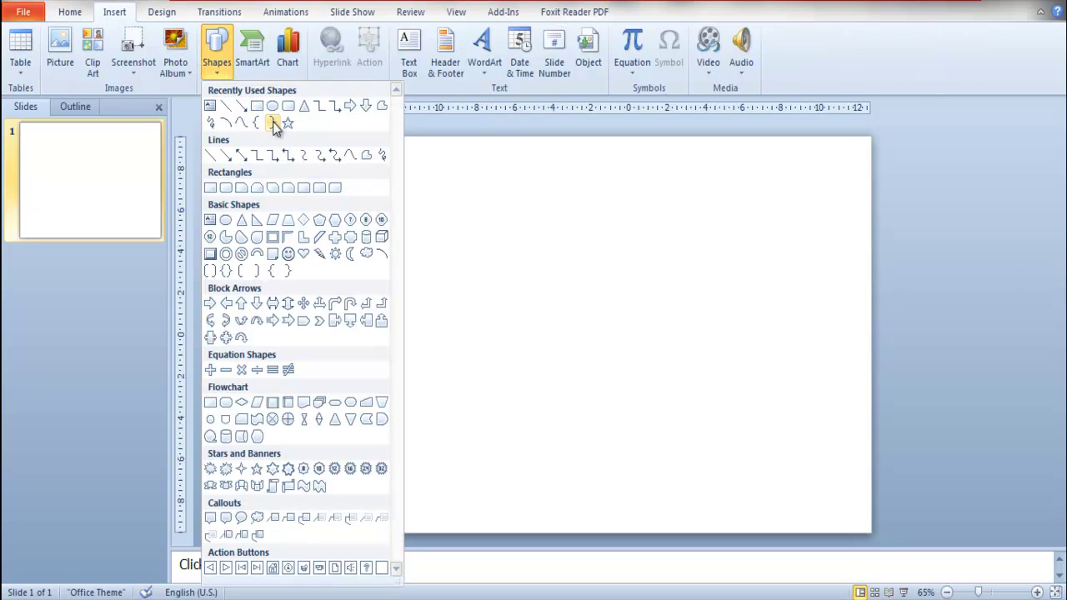
left_click(317, 150)
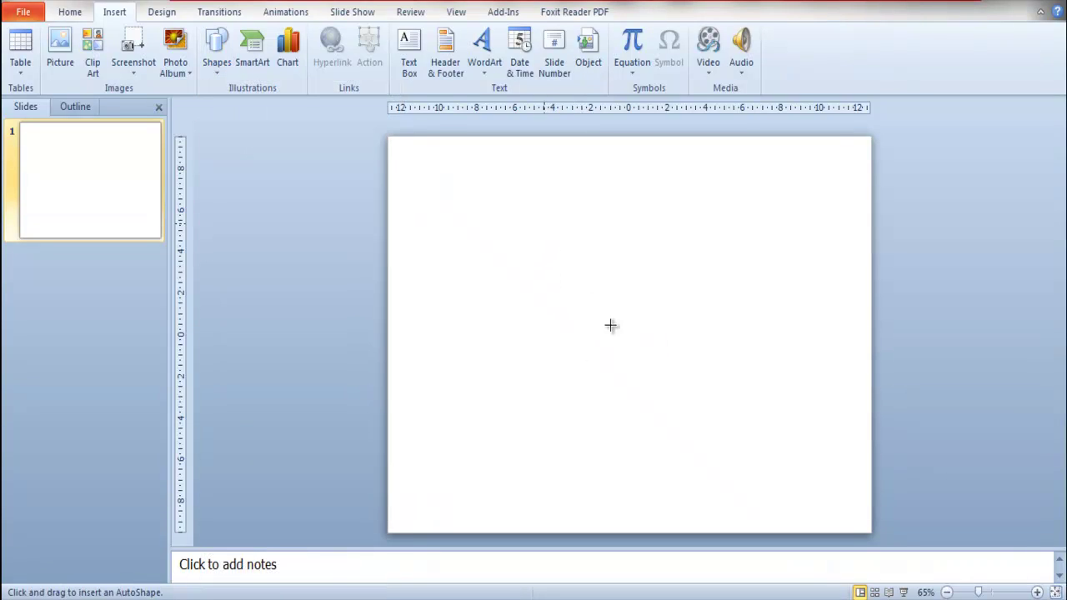
left_click_drag(546, 222, 699, 393)
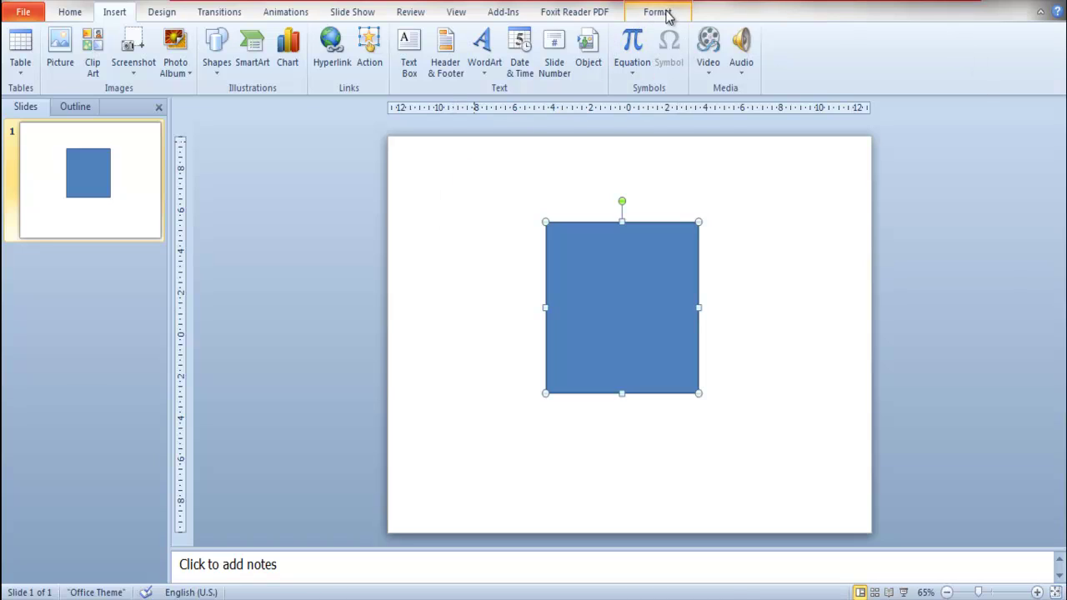
left_click(665, 13)
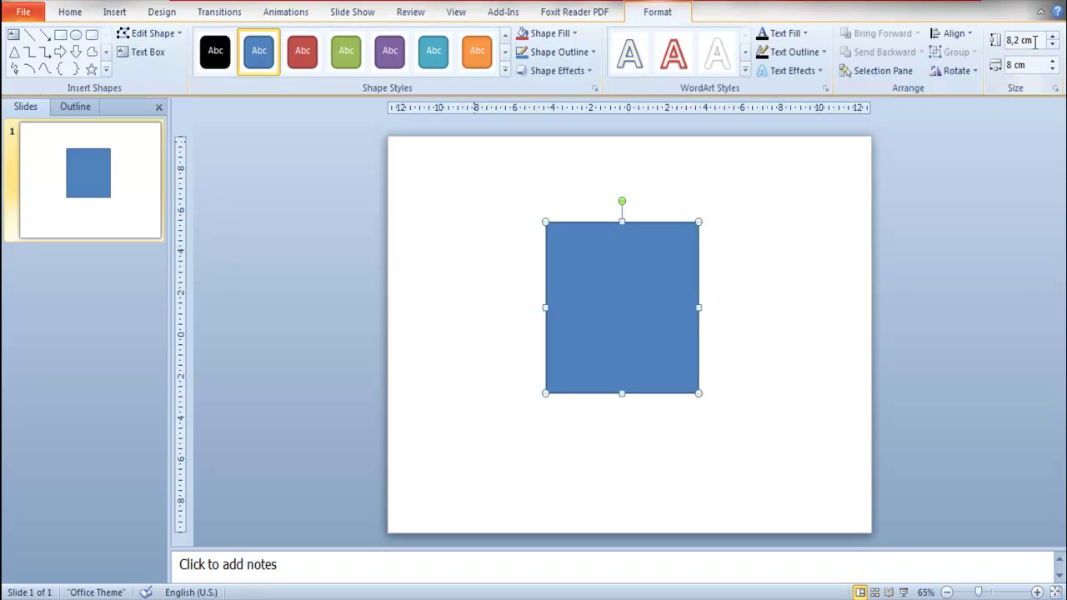
- Set the rectangle's height to 8 cm so it becomes an 8 × 8 cm square
type("8")
key("Return")
left_click(710, 255)
left_click(638, 265)
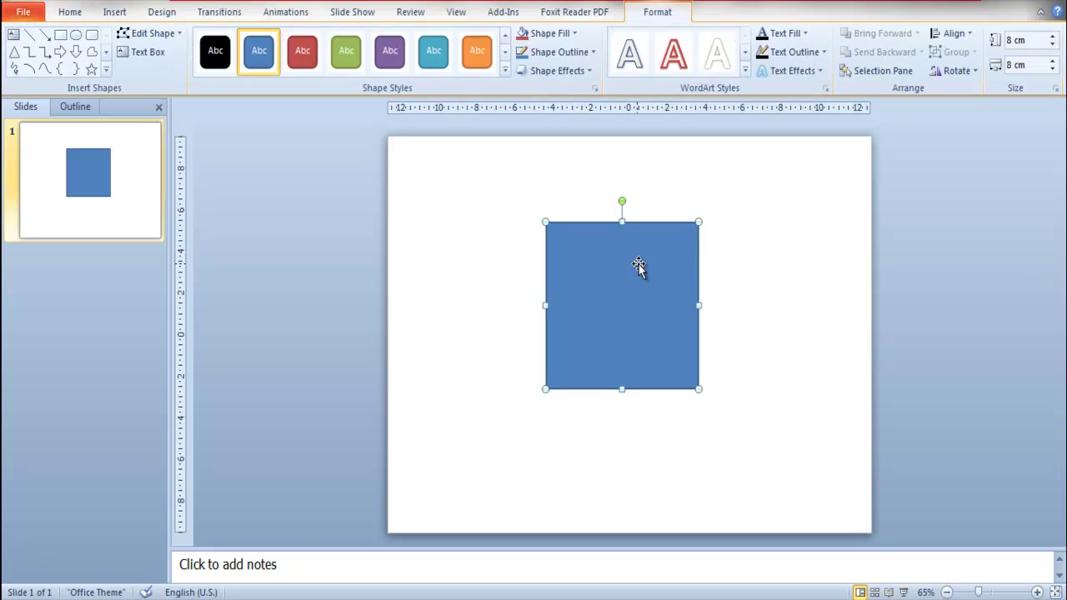
- Rotate the square 45° into a diamond and nudge it slightly down and right
left_click(948, 71)
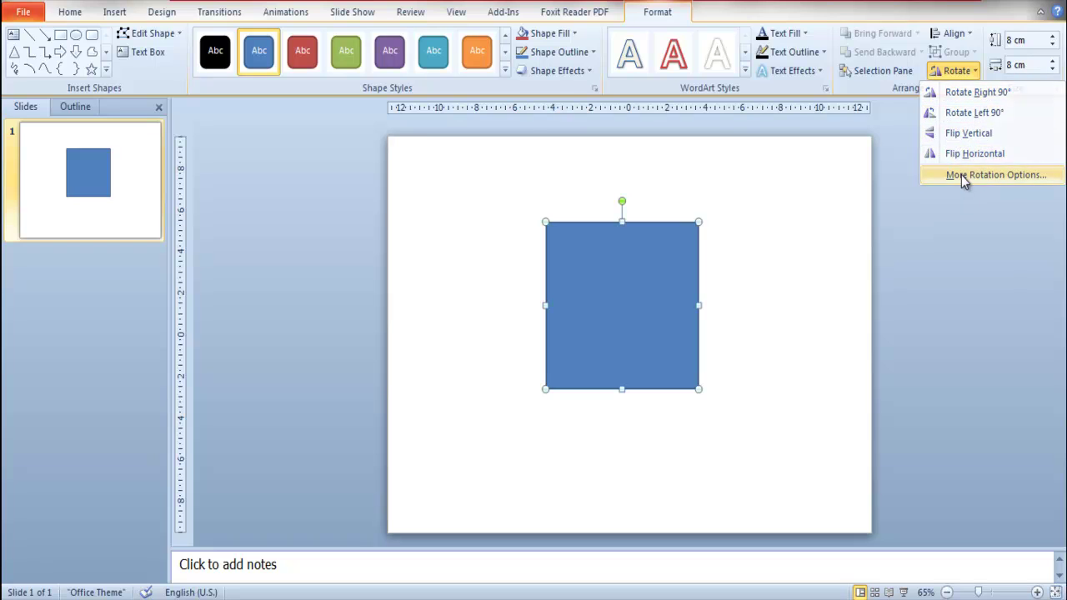
left_click(960, 178)
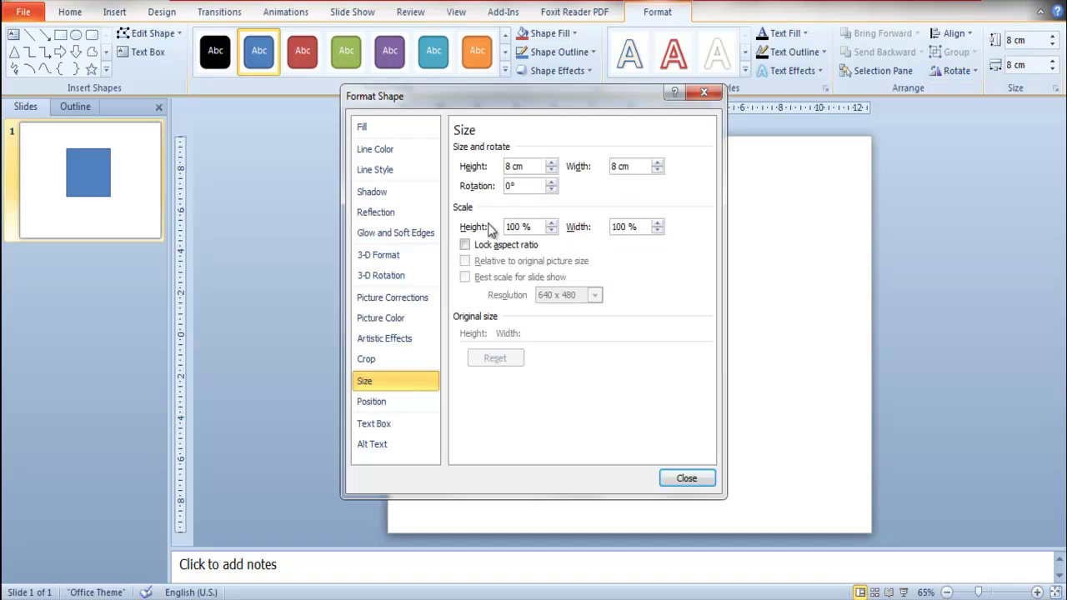
left_click_drag(540, 96, 245, 108)
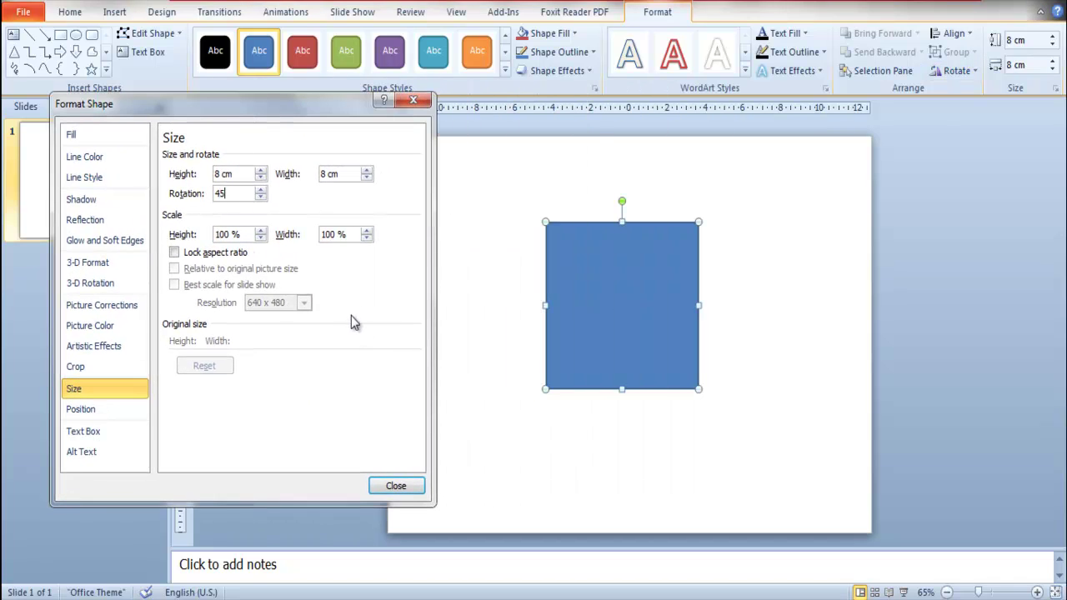
left_click(391, 486)
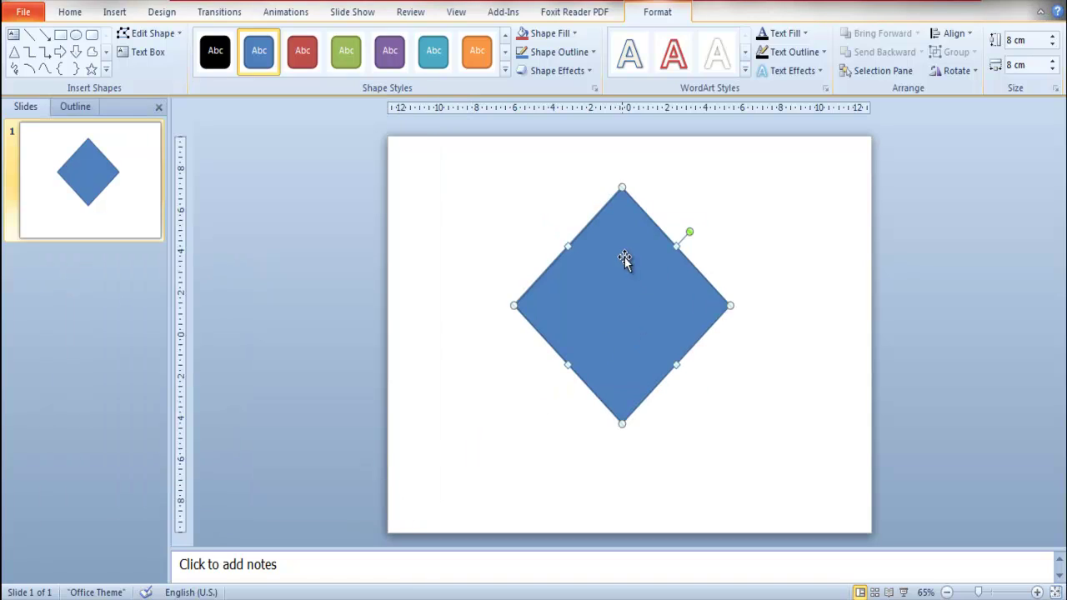
left_click_drag(623, 261, 636, 299)
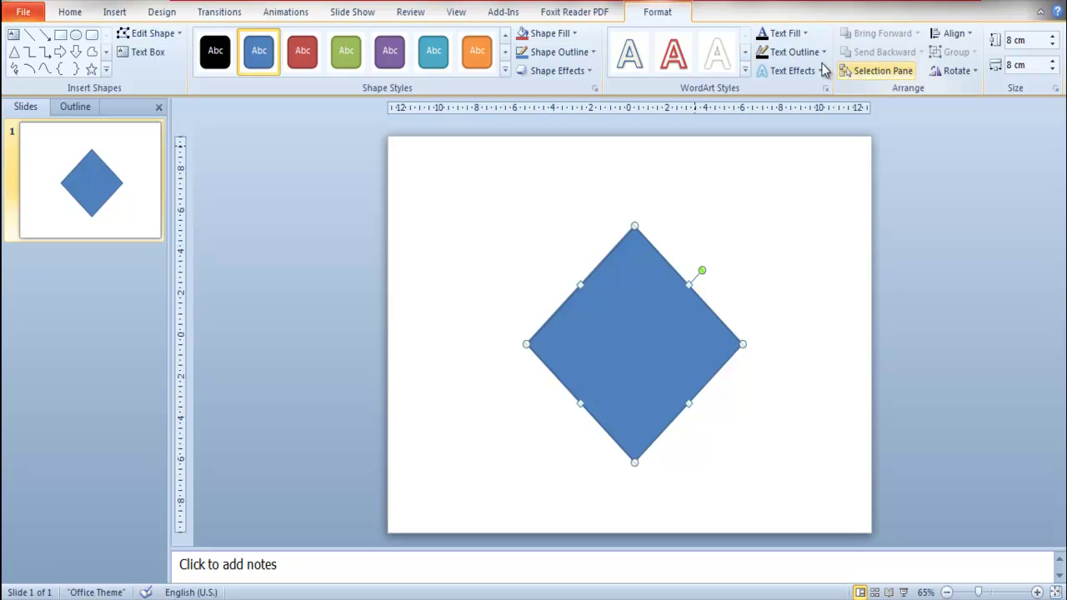
- Centre the diamond horizontally and vertically on the slide
left_click(952, 33)
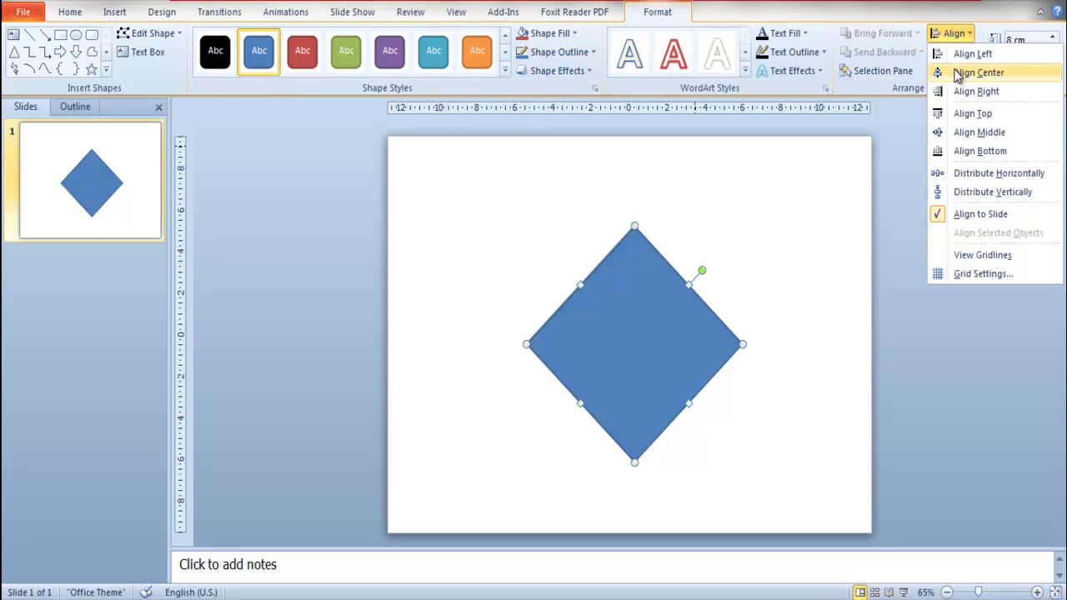
left_click(957, 75)
left_click(952, 34)
left_click(971, 132)
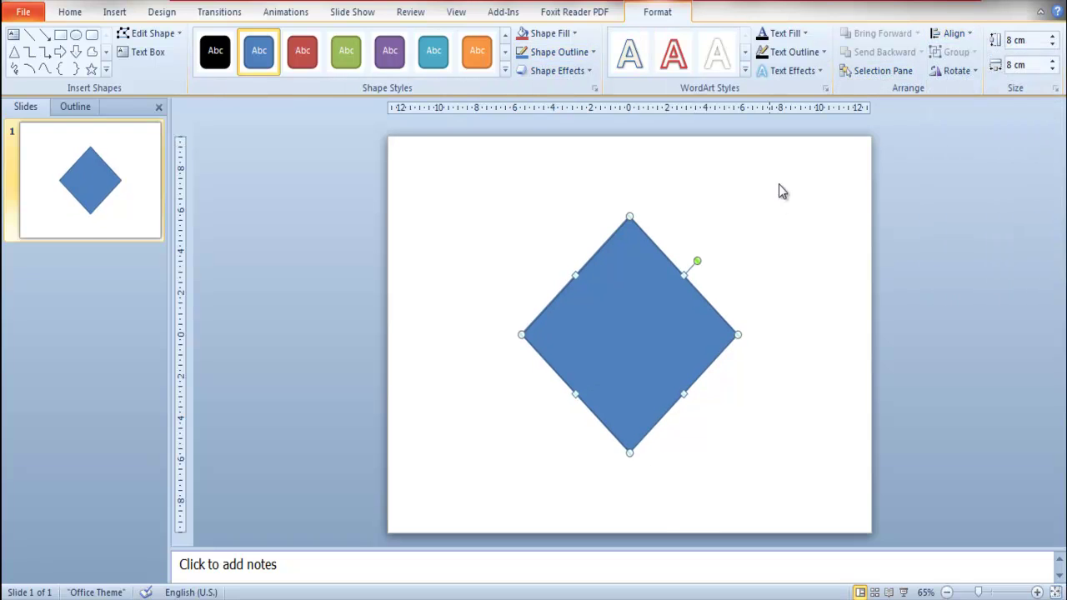
- Fill the diamond light grey and remove its outline
left_click(573, 34)
left_click(573, 34)
left_click(543, 34)
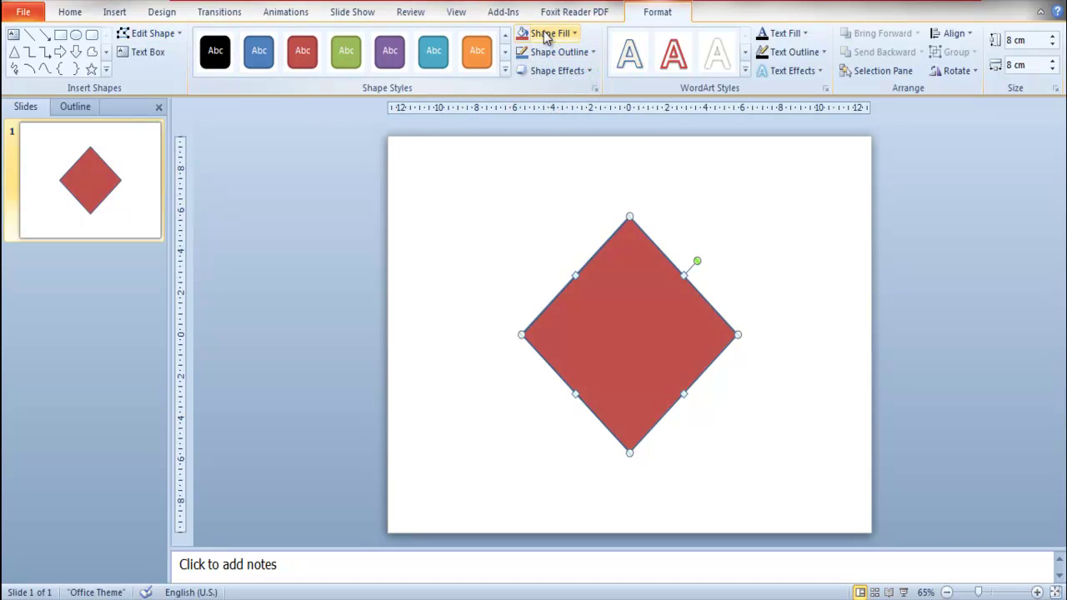
left_click(544, 34)
left_click(550, 34)
left_click(556, 33)
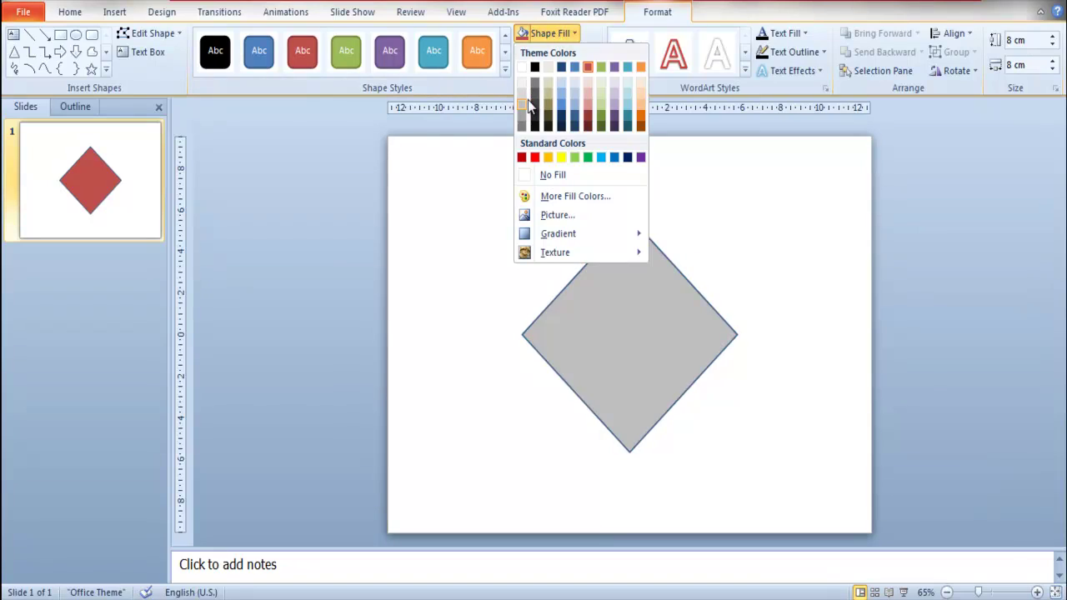
left_click(522, 105)
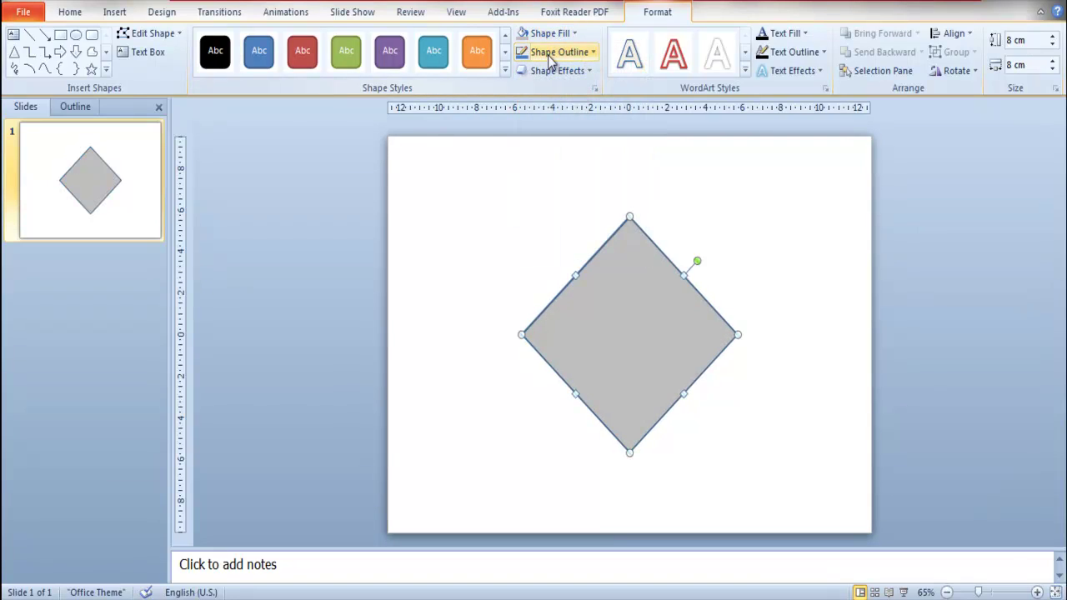
left_click(552, 53)
left_click(542, 193)
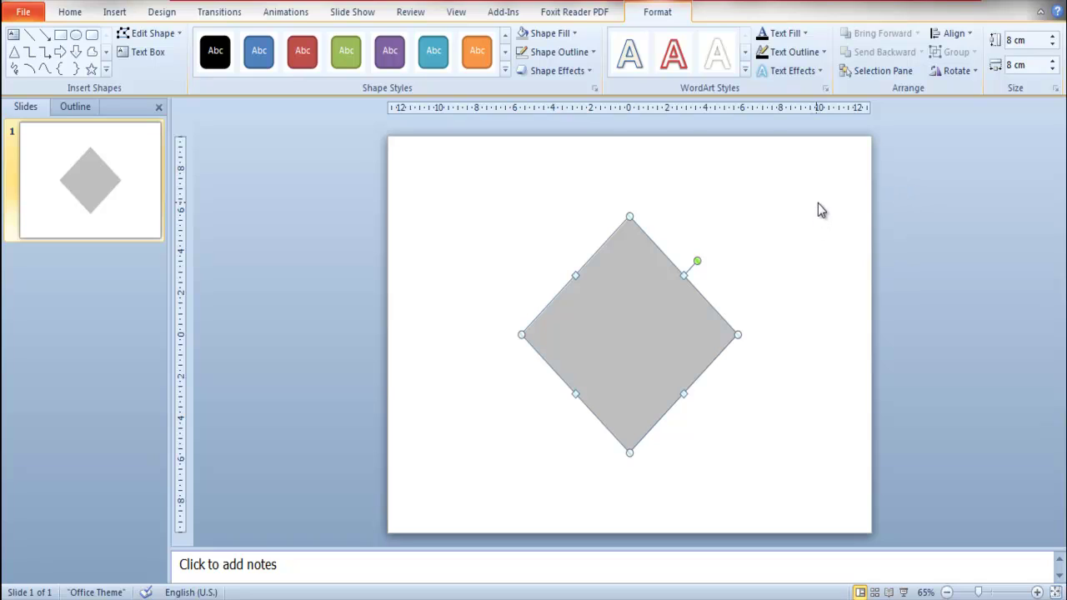
- Draw a small square overlapping the diamond's upper left
left_click(114, 11)
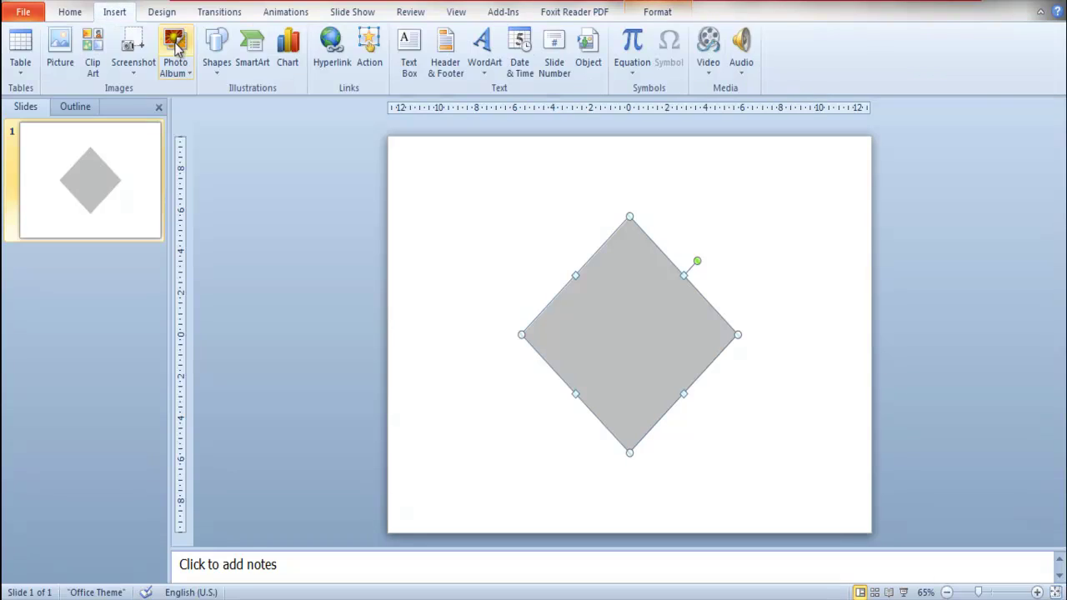
left_click(215, 60)
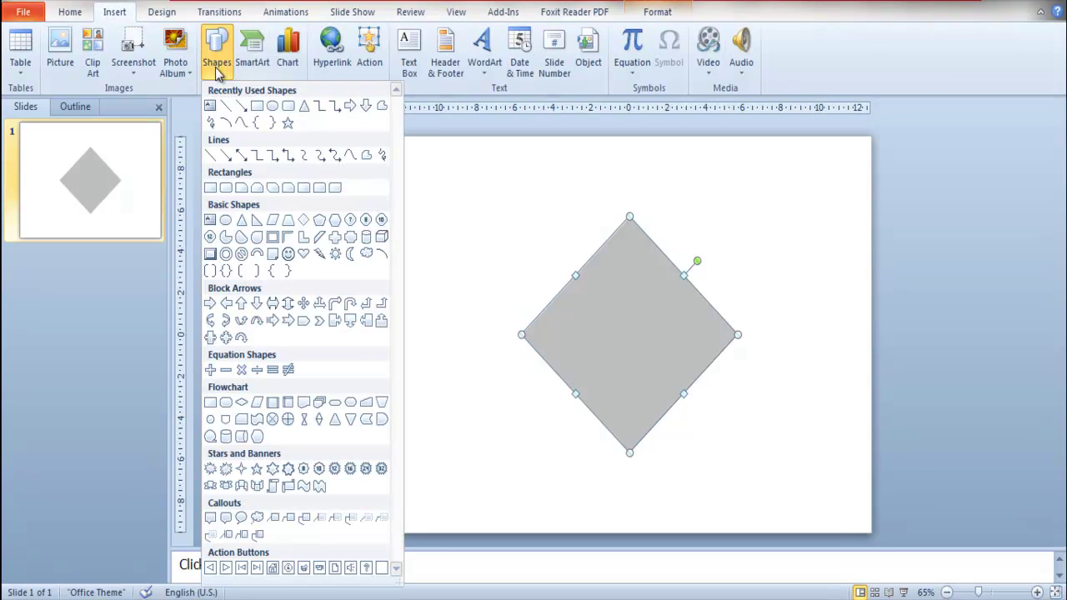
left_click(256, 108)
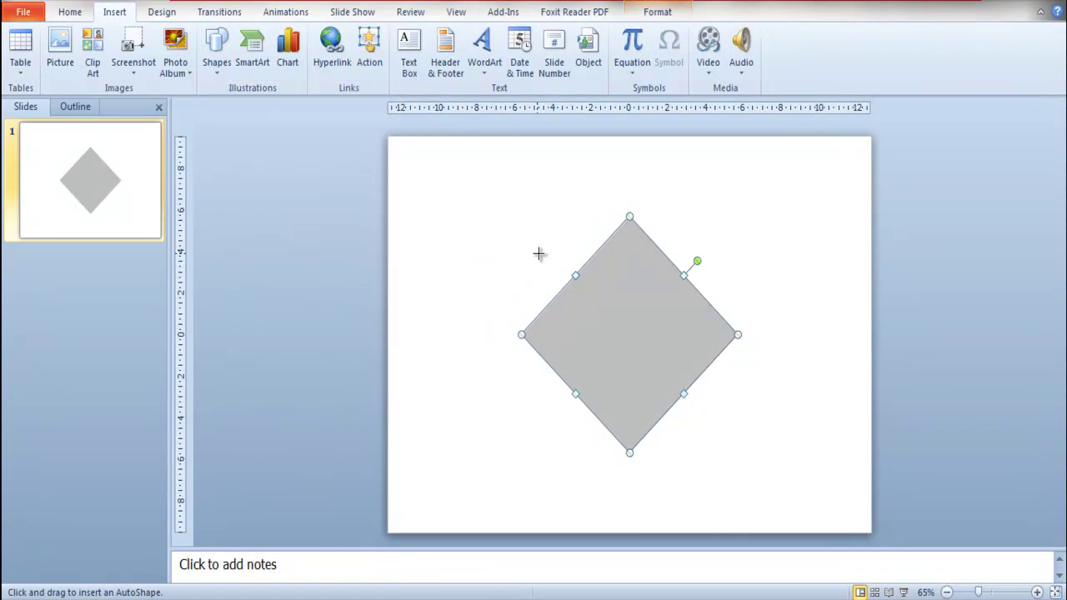
left_click_drag(538, 253, 614, 332)
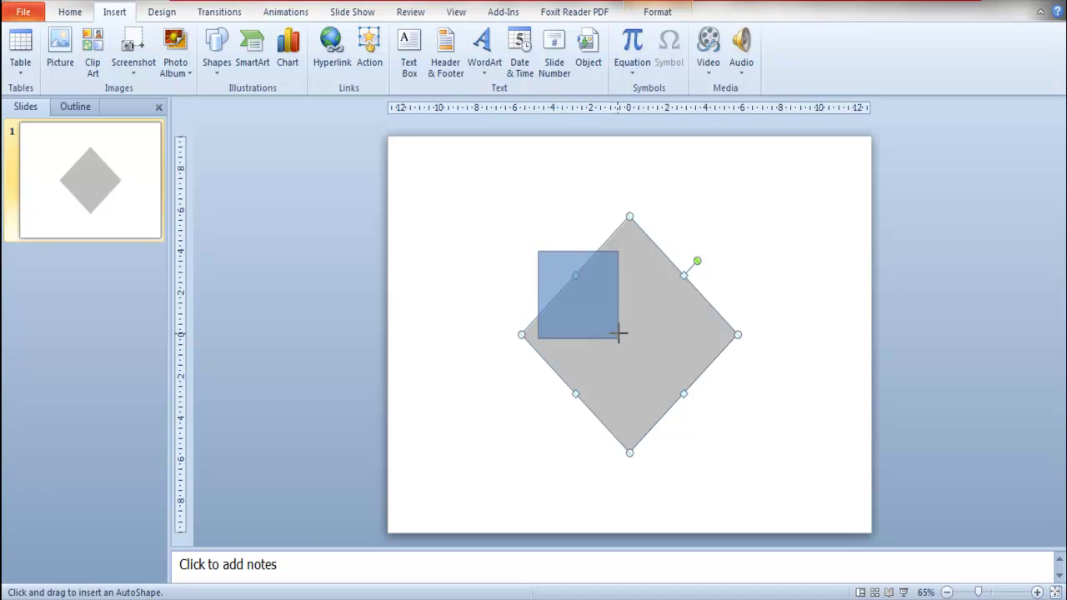
left_click_drag(614, 333, 624, 335)
left_click_drag(565, 305, 571, 297)
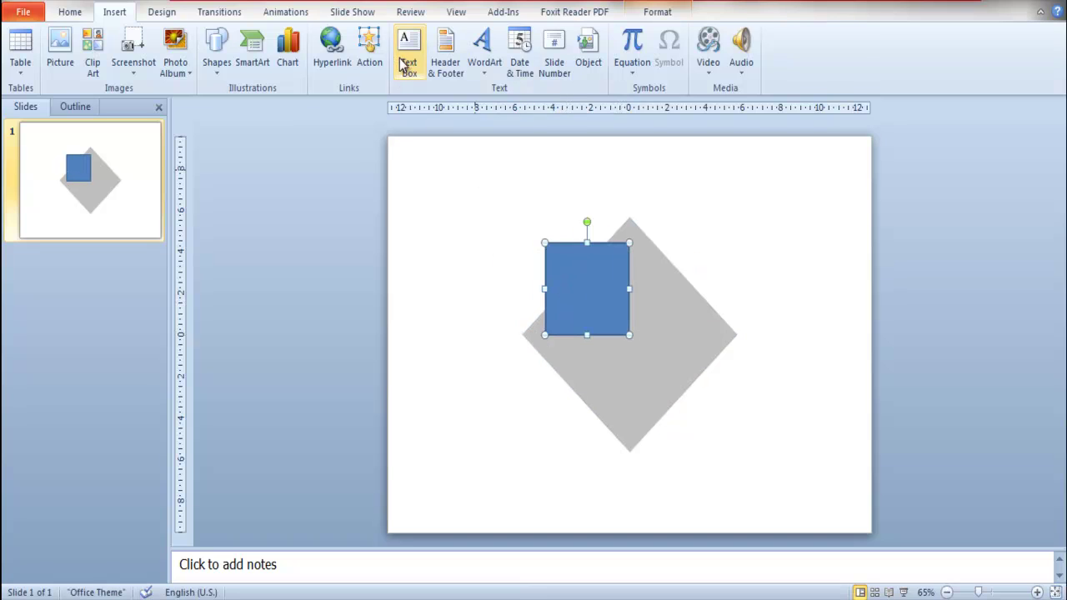
- Fill the square bright red and duplicate it to its right
left_click(674, 15)
left_click(568, 37)
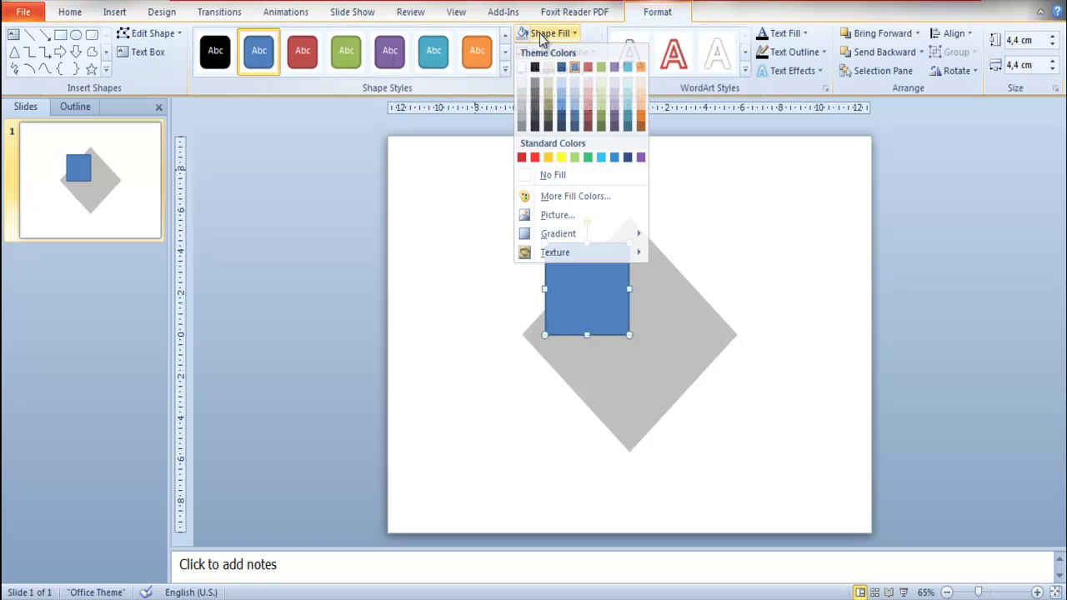
key("Escape")
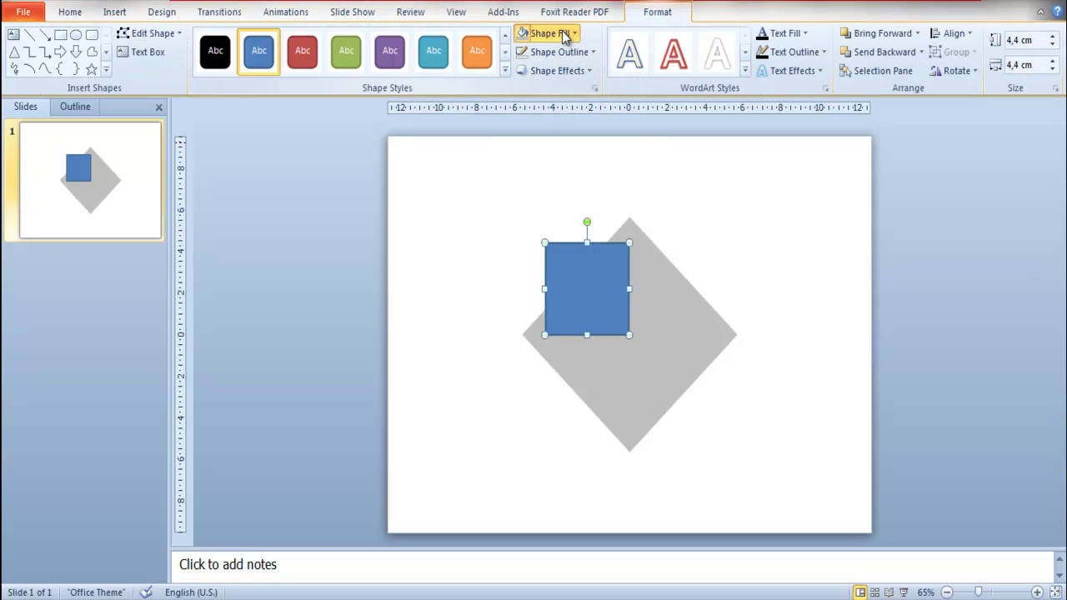
left_click(566, 37)
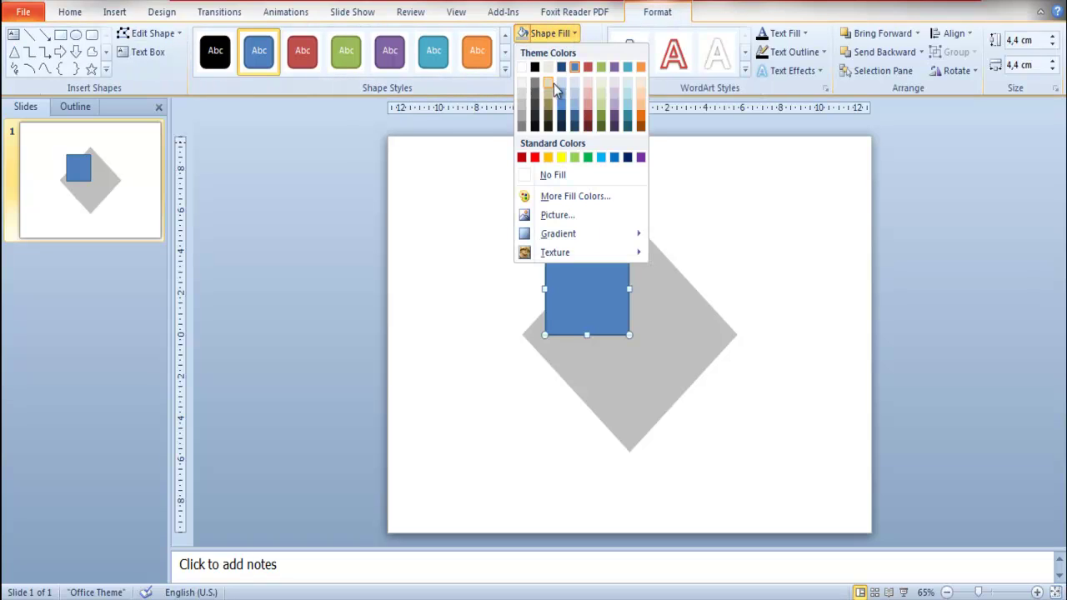
left_click(534, 156)
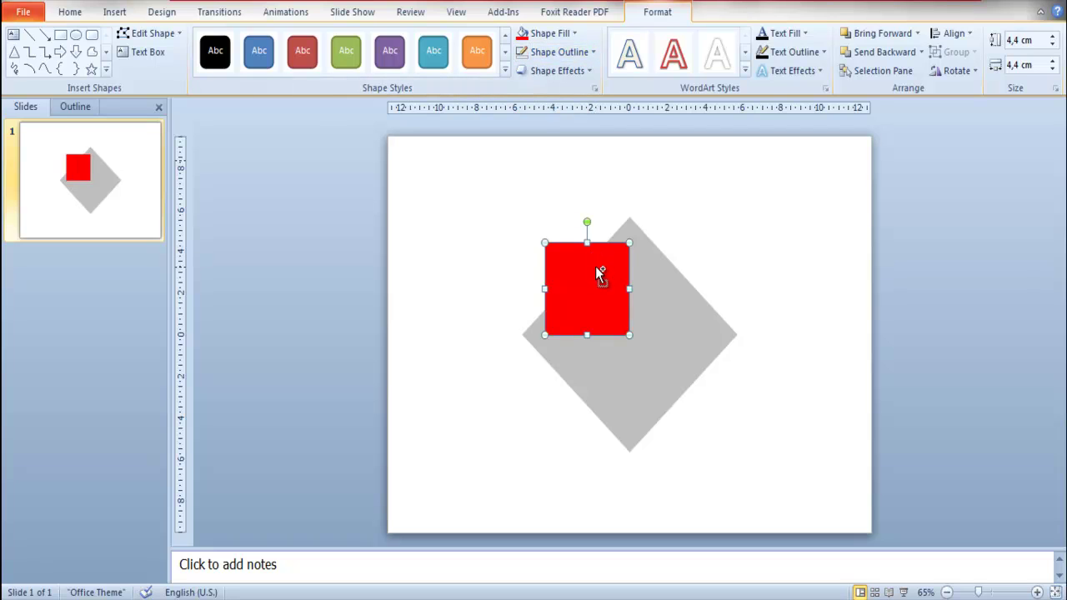
mouse_move(600, 273)
left_mouse_down()
mouse_move(683, 276)
mouse_move(668, 276)
left_mouse_up()
- Fill the right square yellow, then copy the red and yellow squares below them
left_click(552, 32)
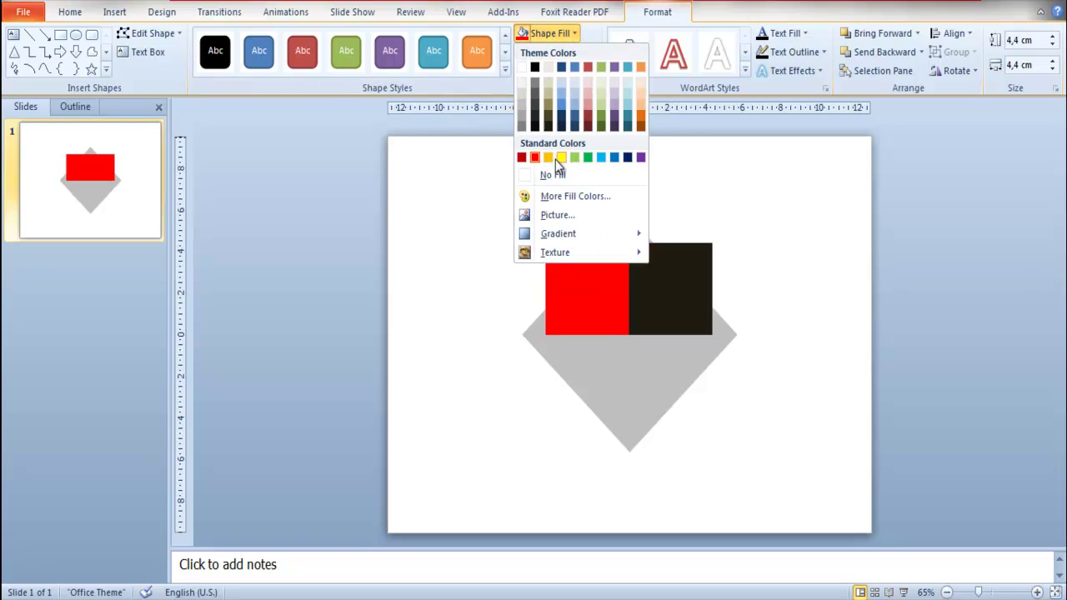
left_click(565, 157)
left_click(507, 199)
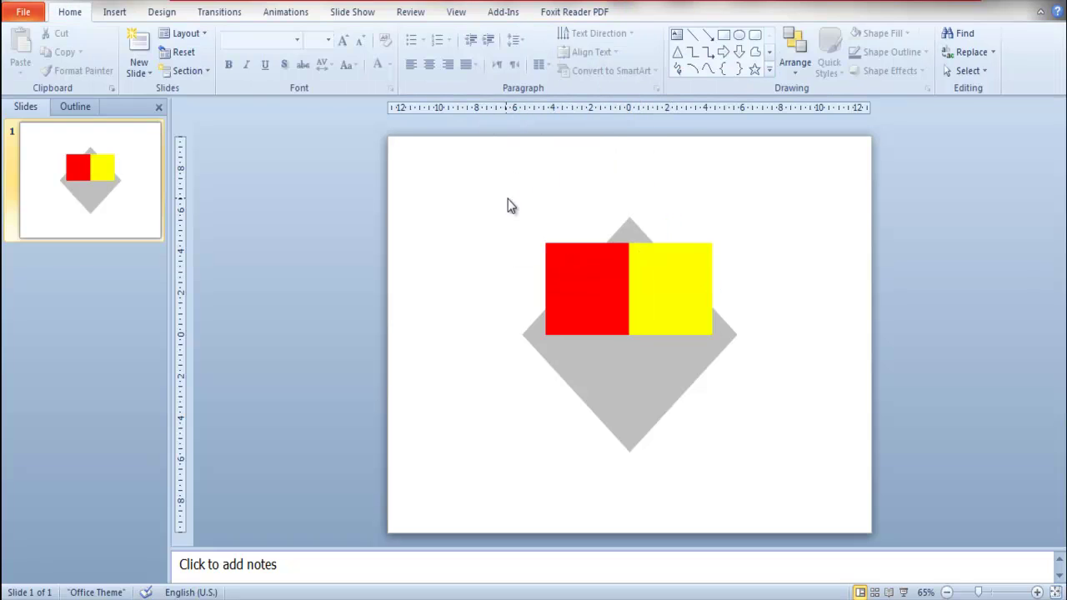
left_click(592, 258)
left_click(665, 274, "shift")
mouse_move(651, 279)
left_mouse_down()
mouse_move(648, 359)
mouse_move(648, 347)
left_mouse_up()
- Fill the lower-left copy light green and the lower-right copy light blue
left_click(512, 298)
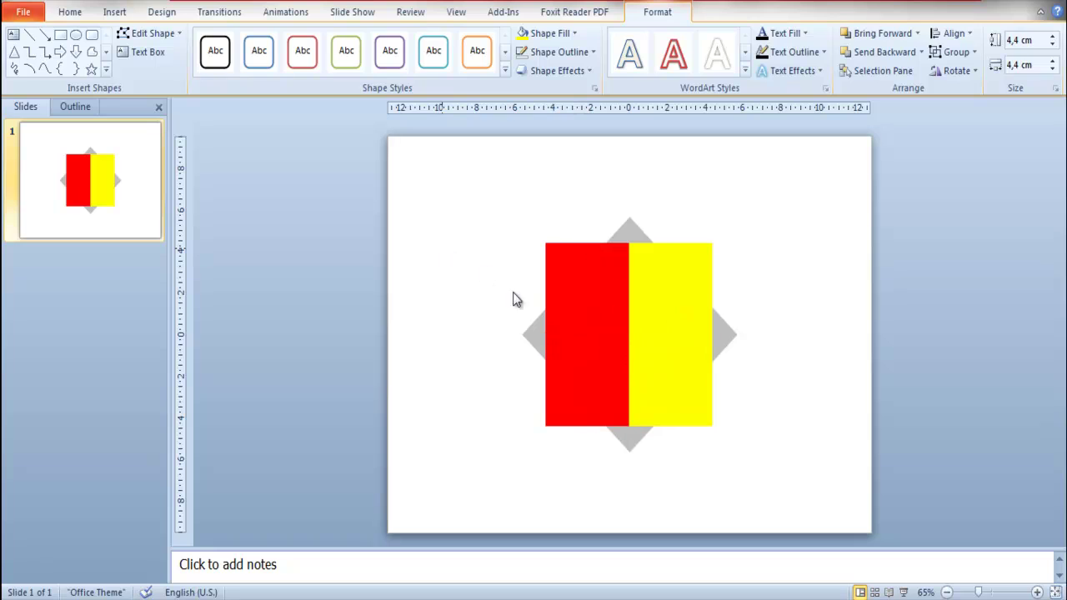
left_click(593, 357)
left_click(551, 33)
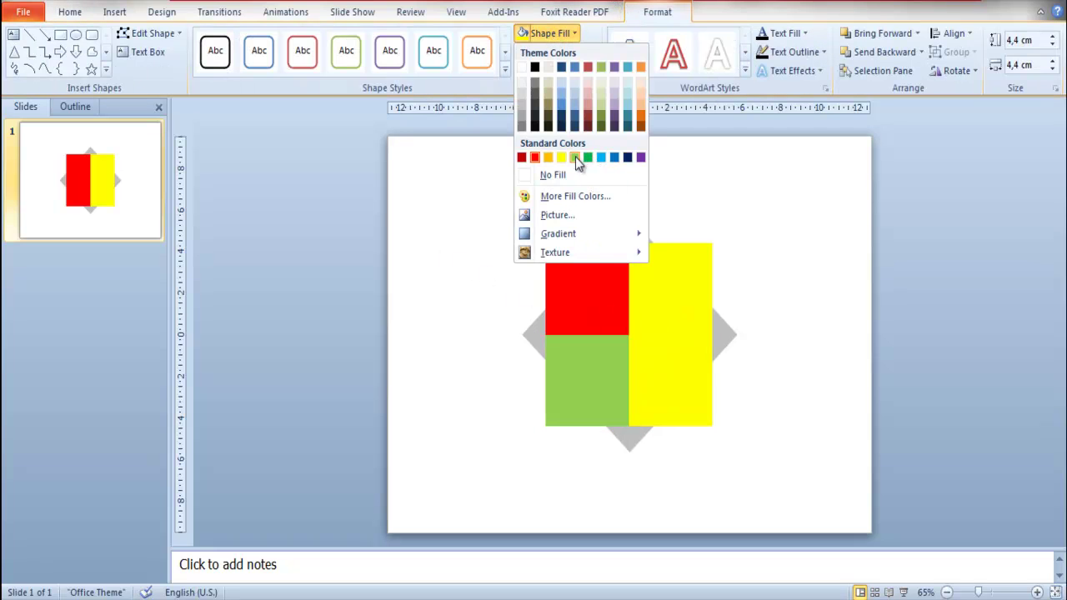
left_click(575, 156)
left_click(665, 351)
left_click(543, 53)
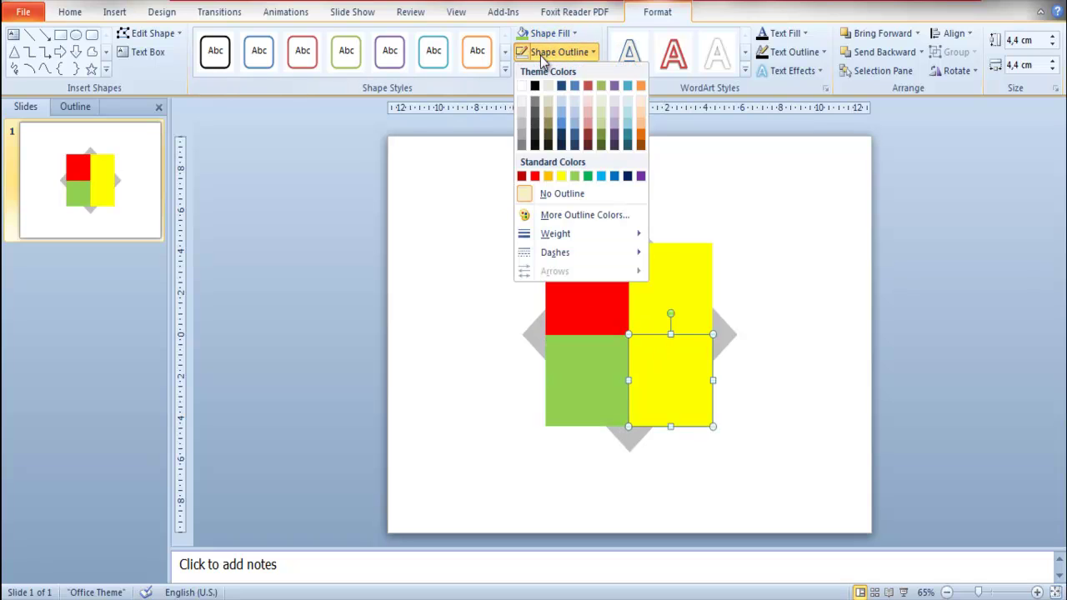
left_click(545, 35)
left_click(542, 32)
left_click(550, 35)
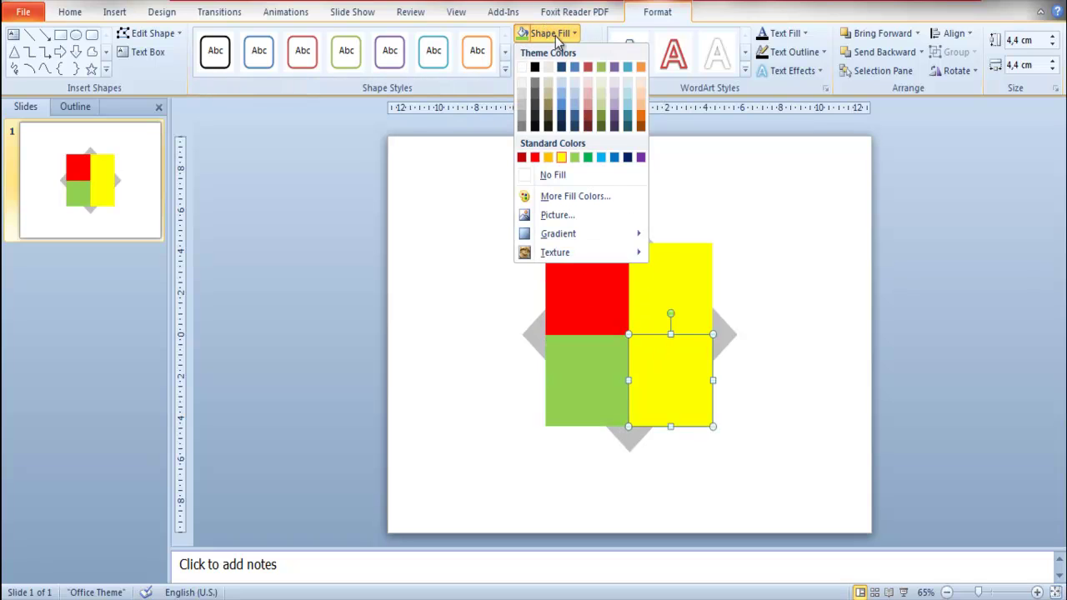
left_click(604, 159)
- Give all four coloured squares a white outline
left_click(605, 286)
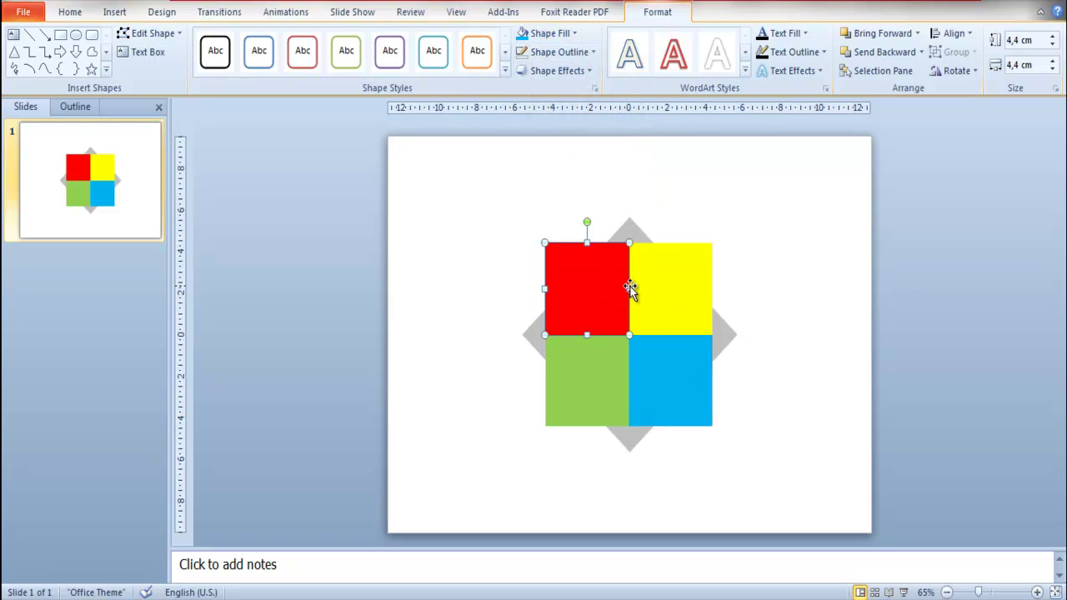
left_click(633, 287, "shift")
left_click(617, 354, "shift")
left_click(644, 375, "shift")
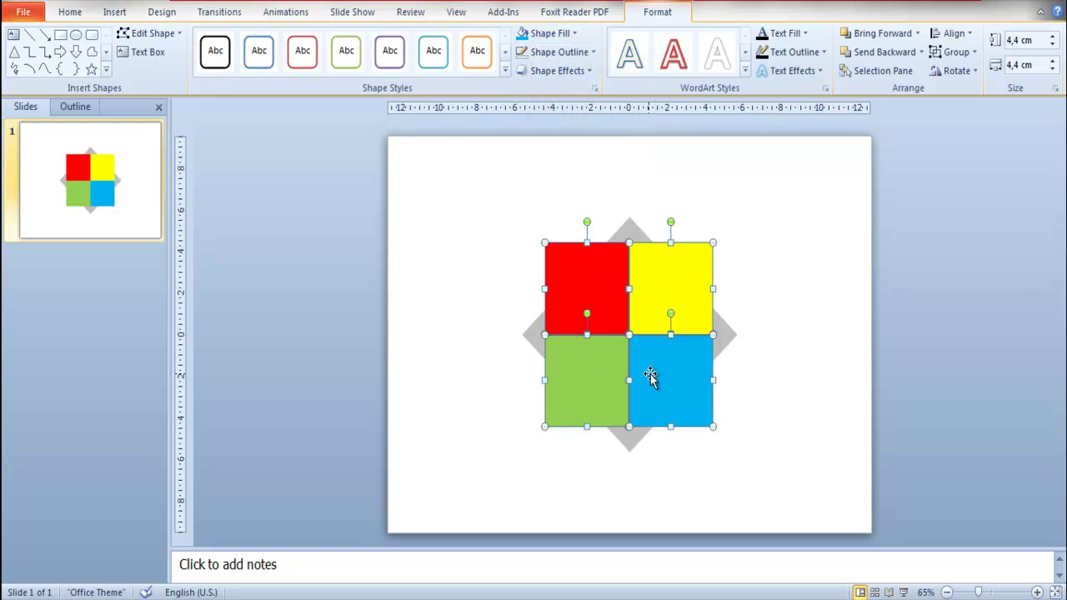
left_click(553, 51)
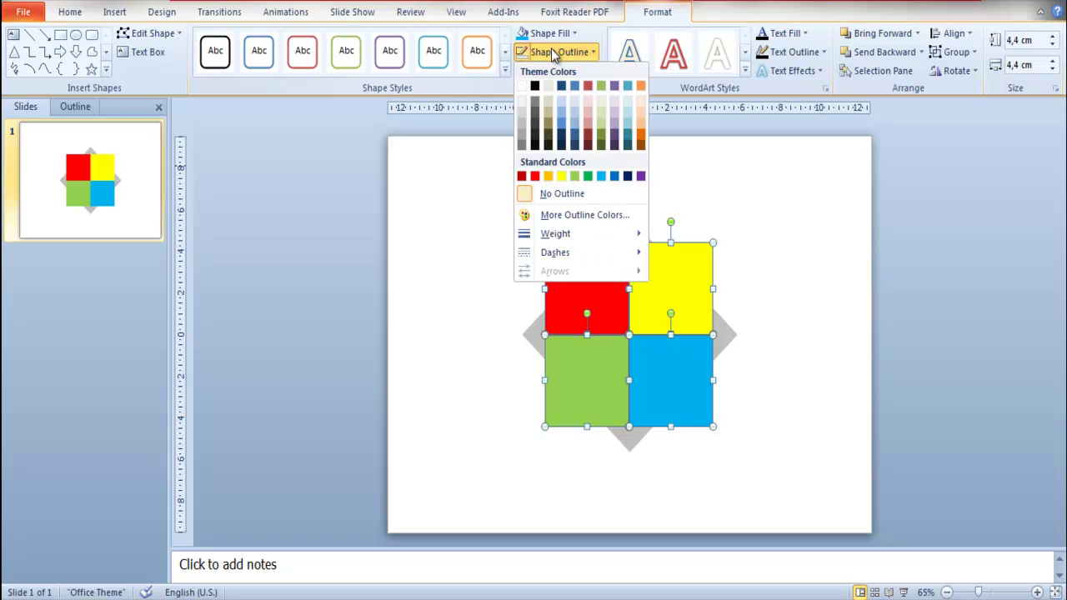
left_click(524, 87)
left_click(490, 257)
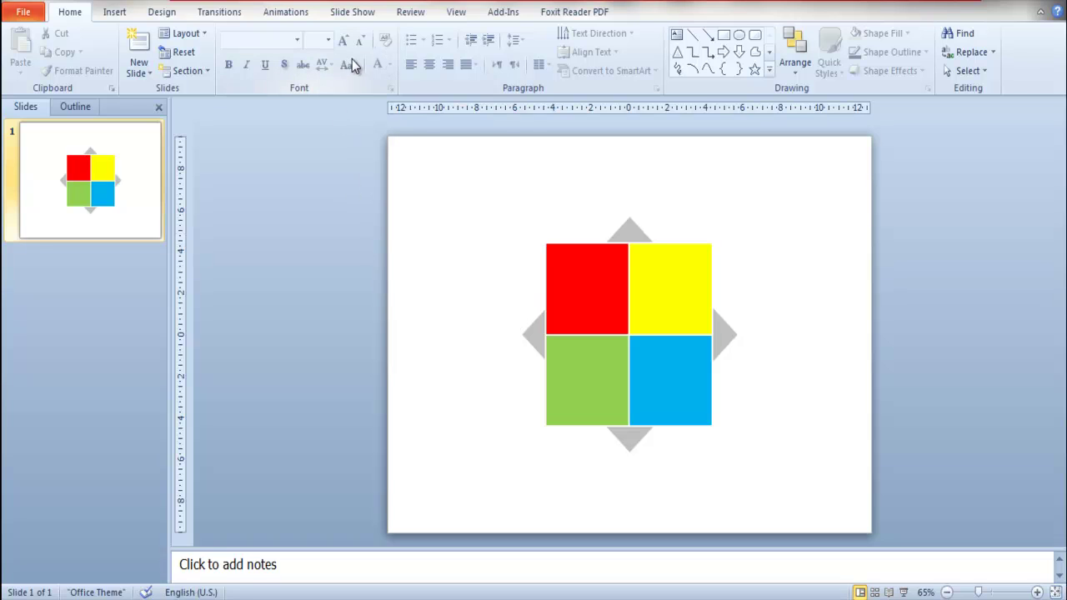
left_click(630, 223)
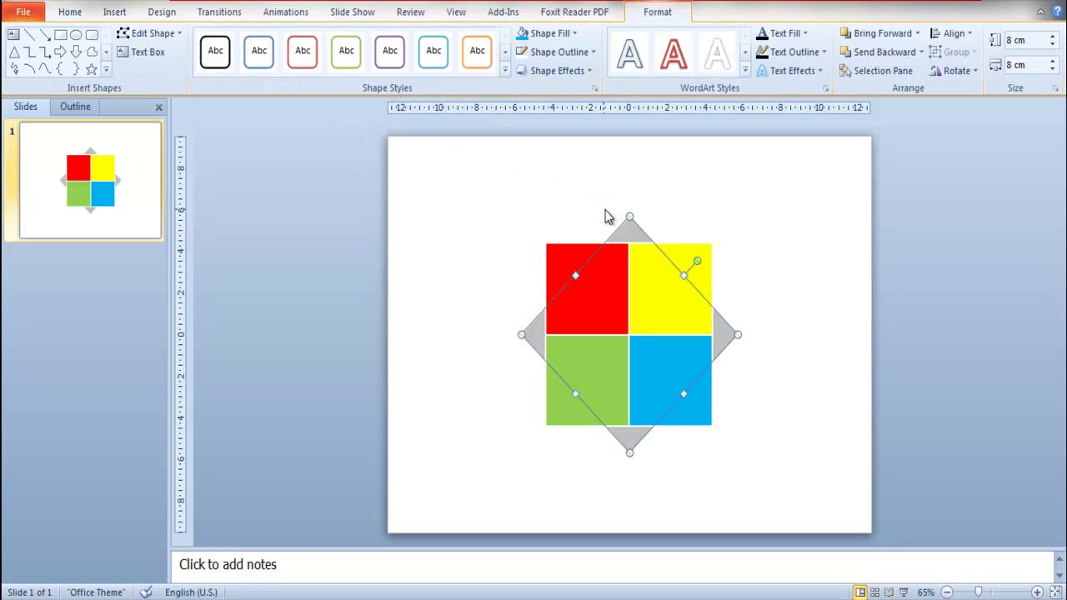
left_click(528, 182)
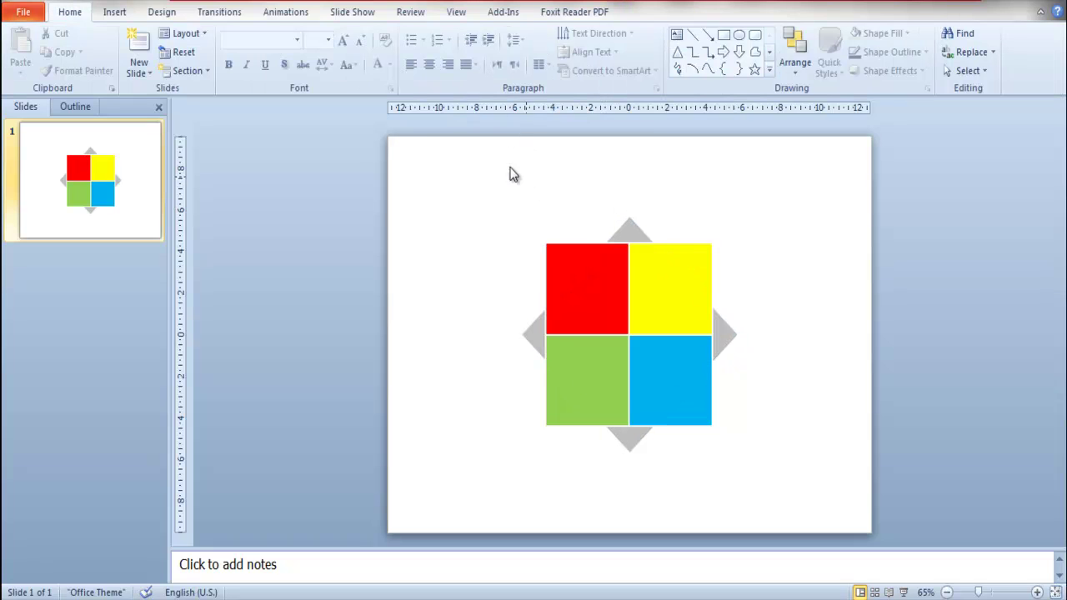
left_click(571, 285)
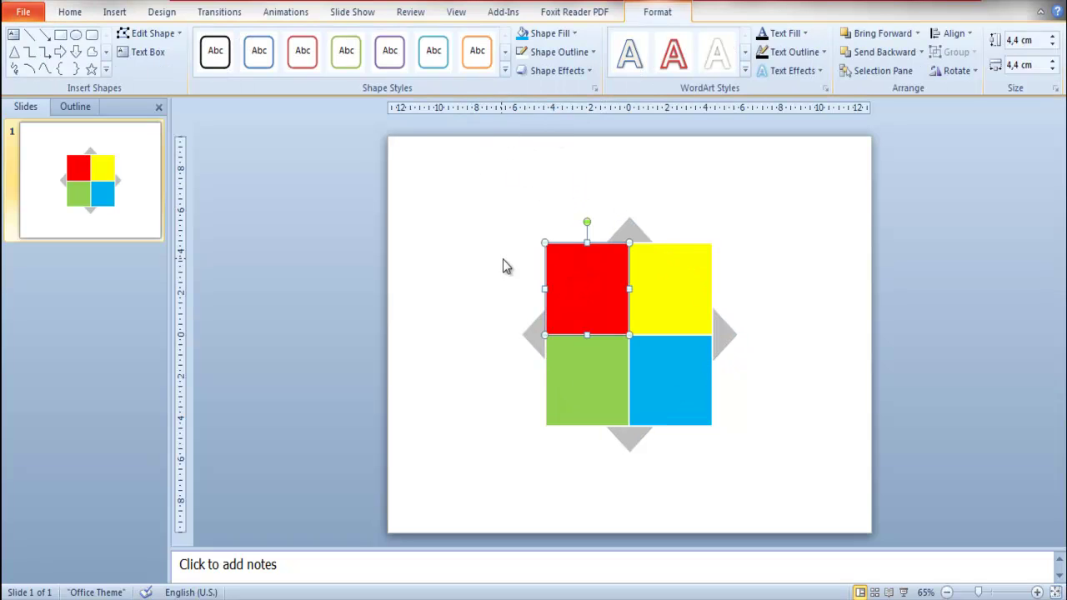
left_click(69, 15)
- Draw a rectangle left of the red square and enter the text 'Keterangan' in it
left_click(110, 13)
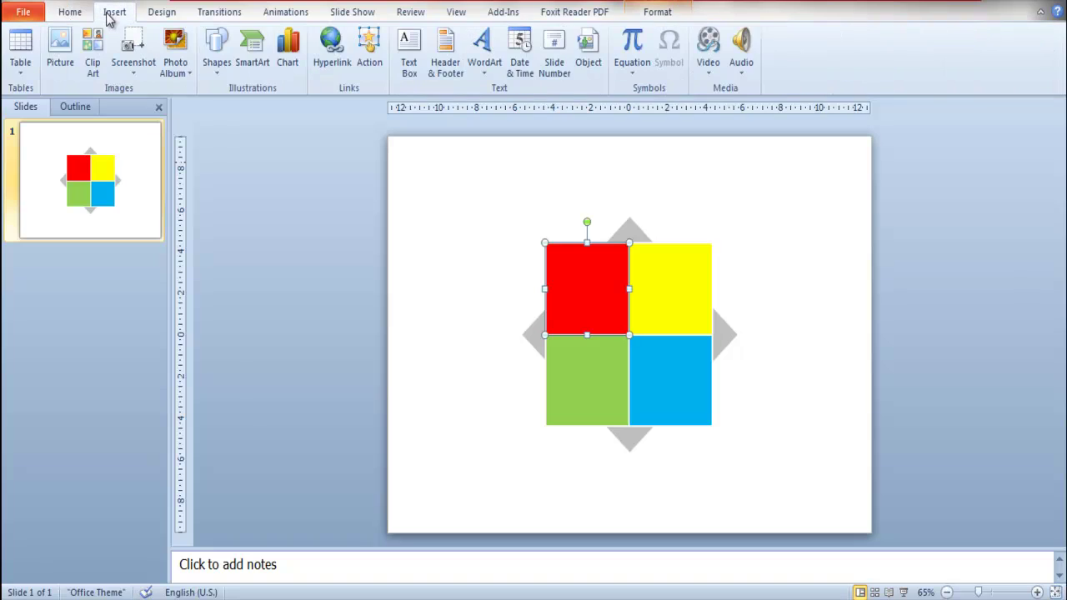
left_click(214, 66)
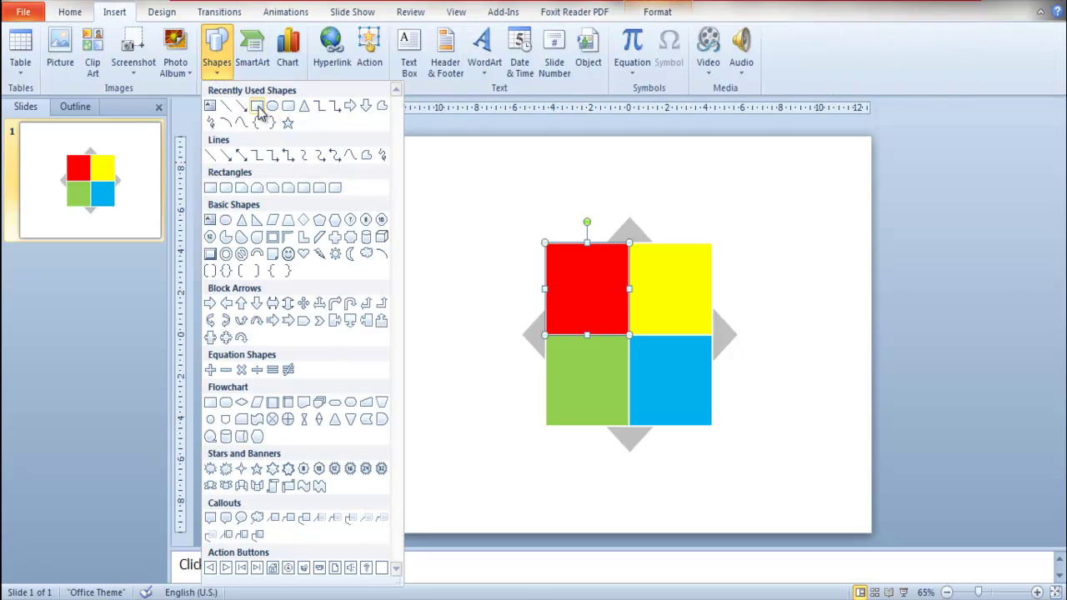
left_click(257, 107)
left_click_drag(418, 261, 523, 297)
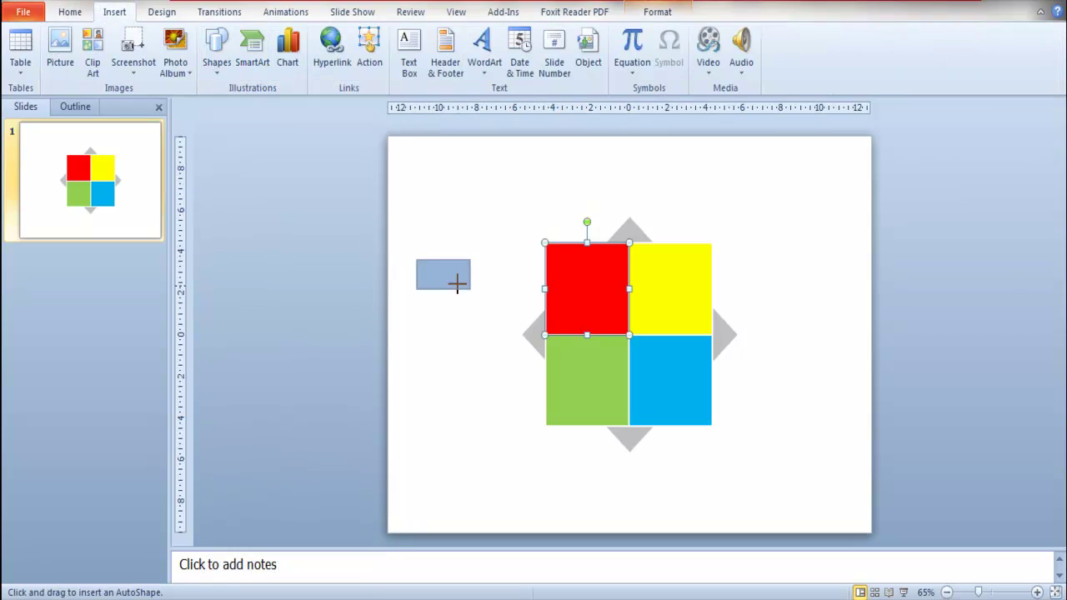
right_click(479, 274)
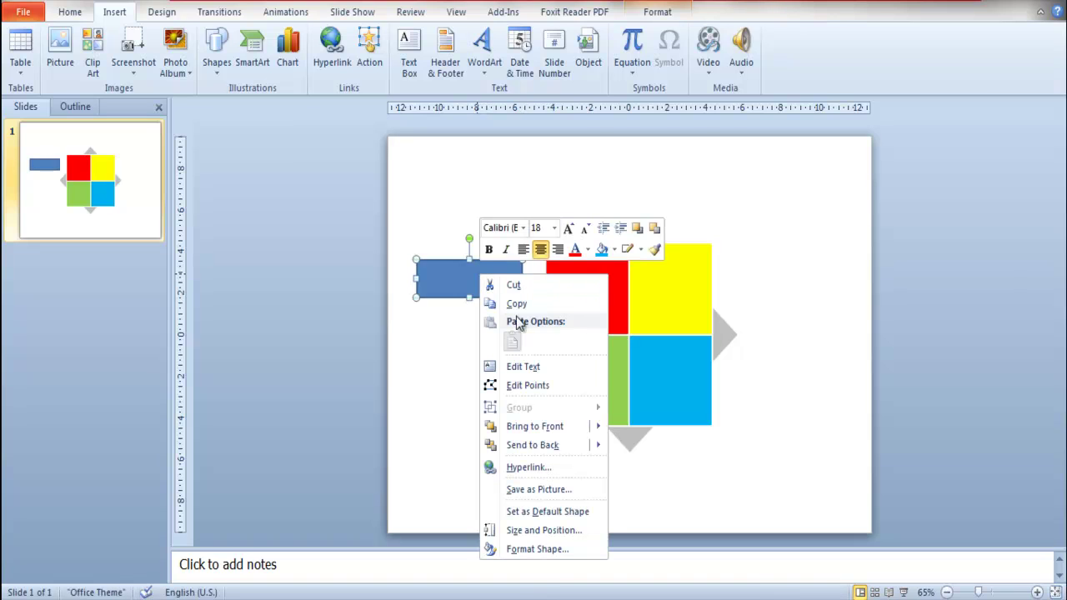
left_click(520, 366)
type("Keterangan")
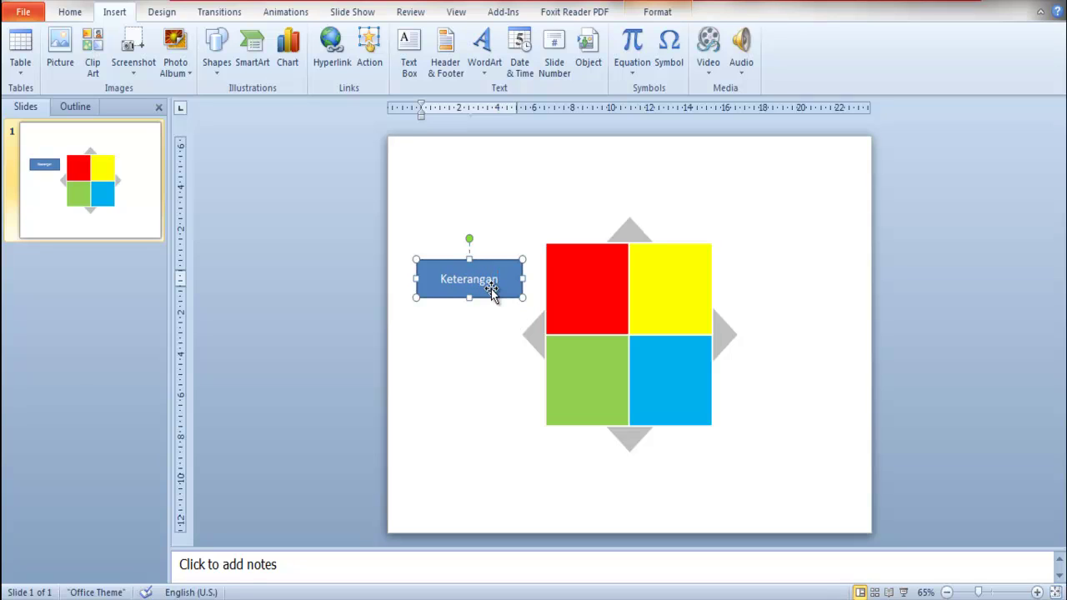
double_click(492, 287)
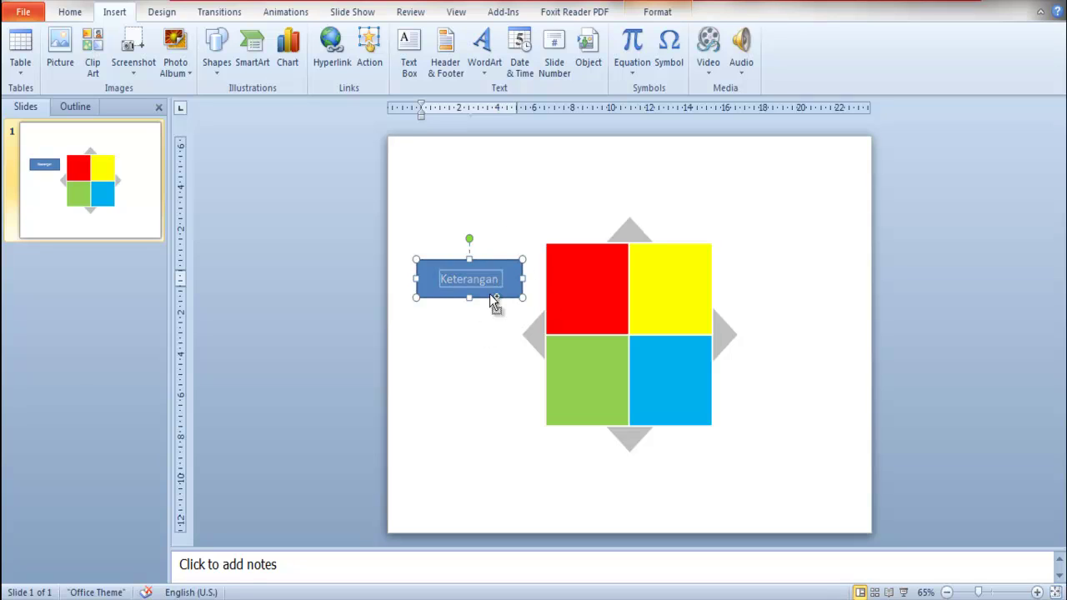
- Colour the Keterangan text red and give its box no outline and no fill
left_click(70, 12)
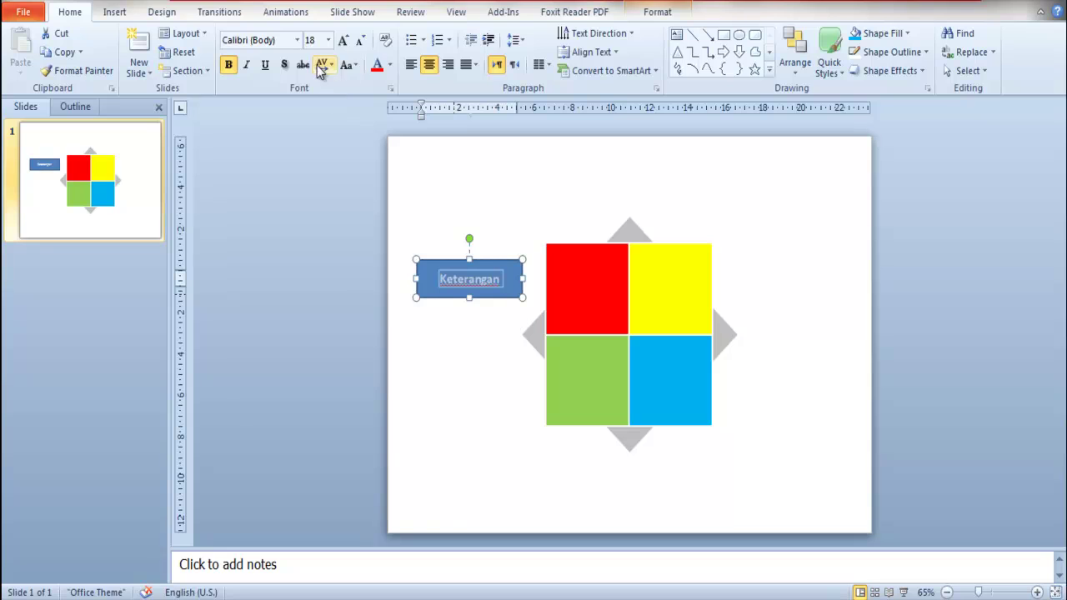
left_click(379, 66)
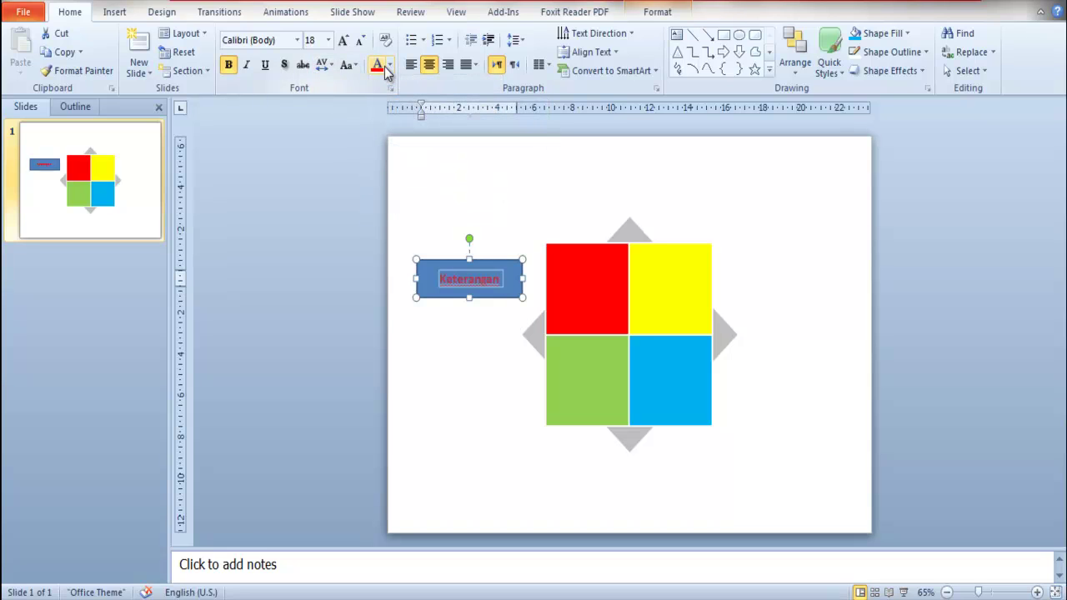
left_click(659, 12)
left_click(554, 51)
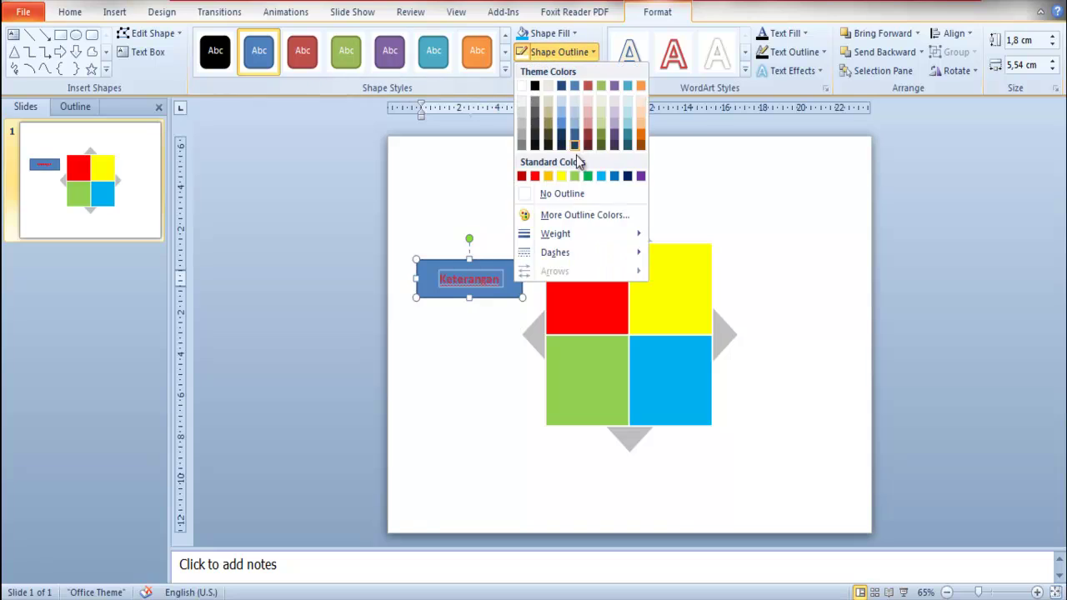
left_click(560, 196)
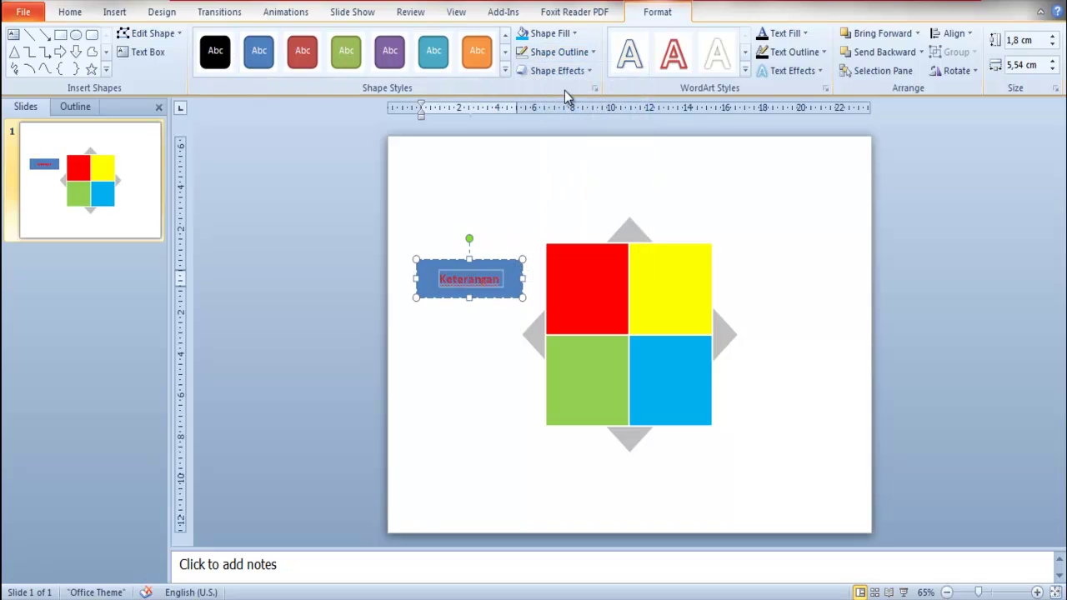
left_click(541, 38)
left_click(576, 173)
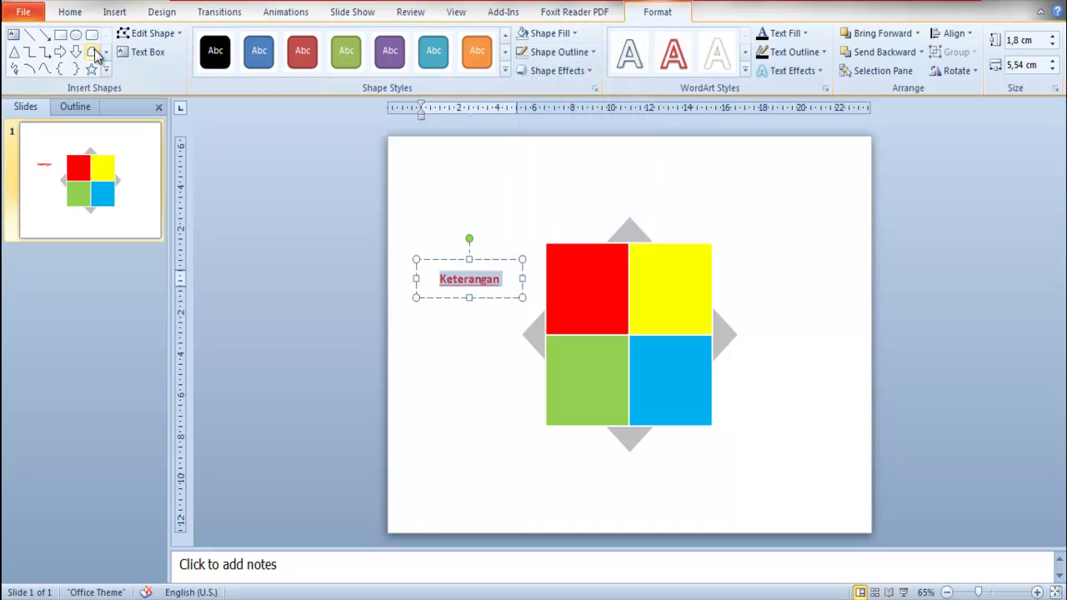
- Enlarge the Keterangan text to 28 pt
left_click(70, 12)
left_click(342, 40)
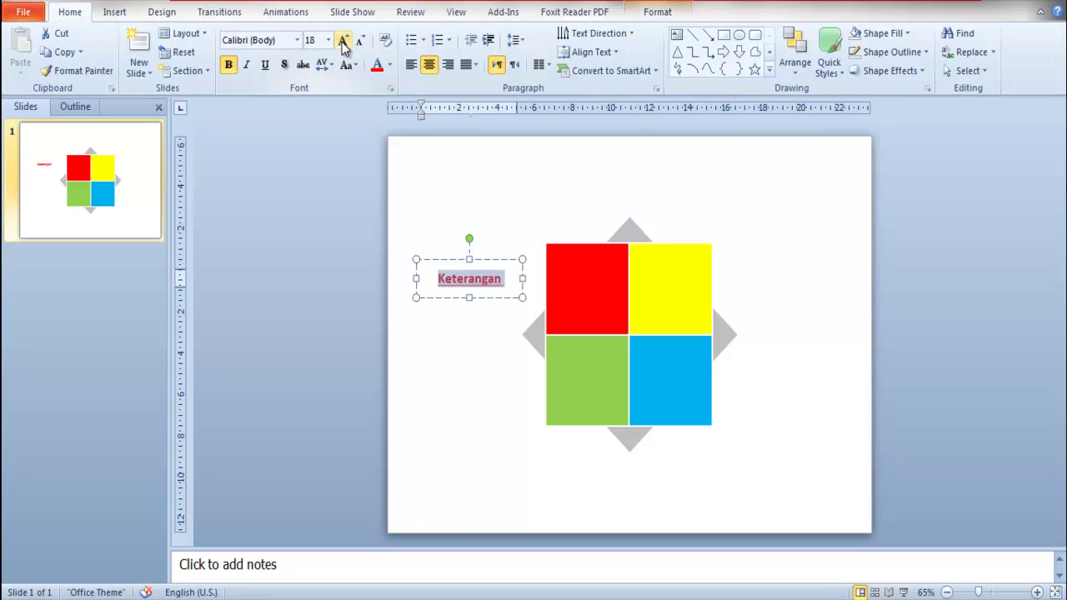
left_click(341, 40)
left_click(341, 40)
left_click(342, 40)
- Duplicate the Keterangan label and place the copy beneath it, beside the green square
left_click(456, 199)
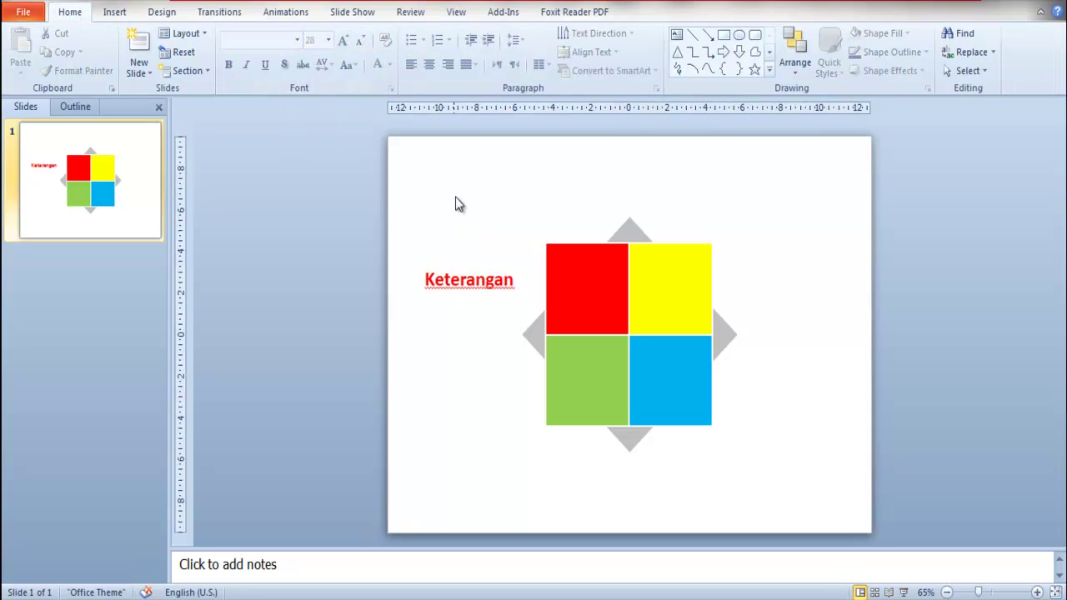
left_click(479, 285)
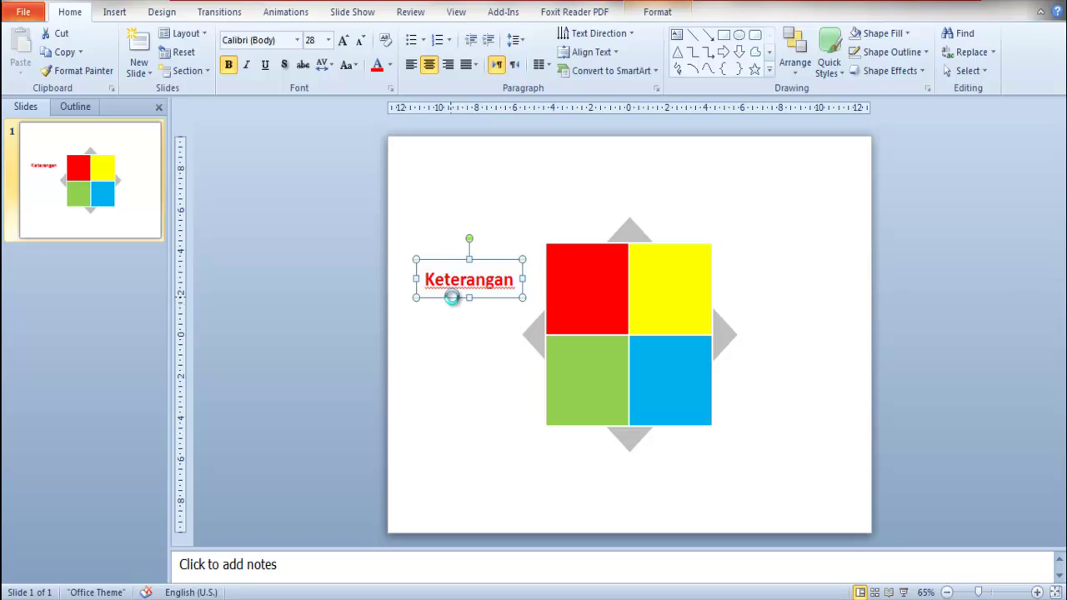
key("ctrl+d")
left_click_drag(473, 311, 467, 407)
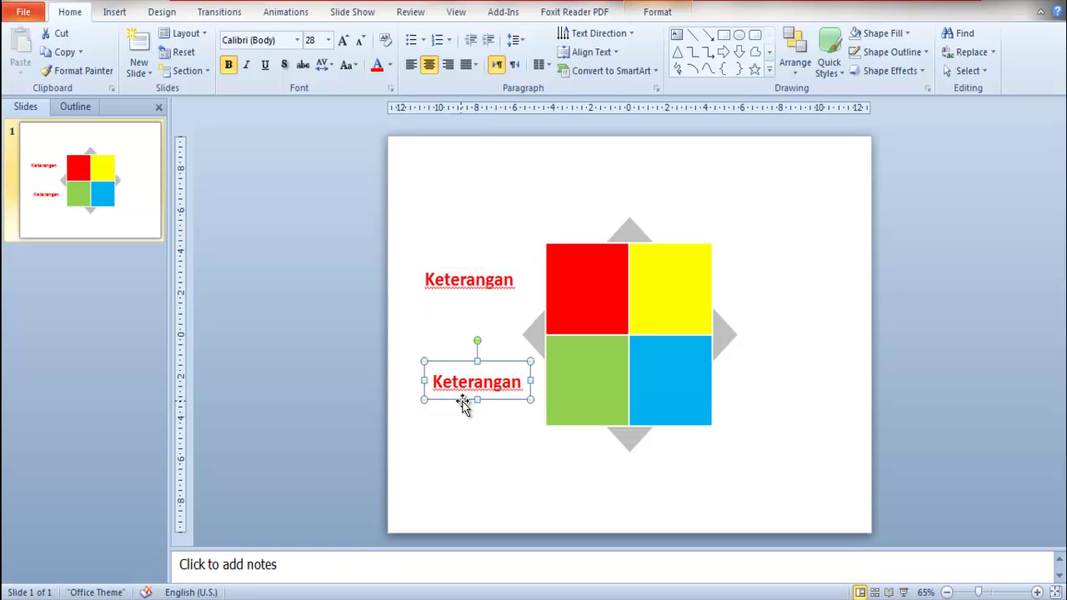
left_click_drag(460, 399, 451, 401)
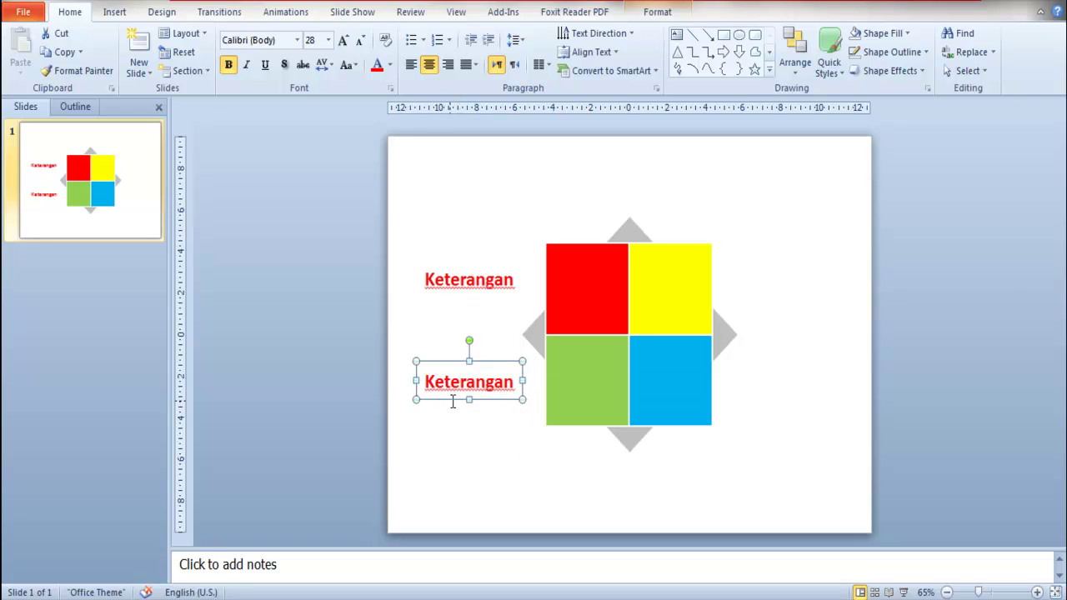
- Copy both labels to the right of the squares and nudge them up to align
left_click(458, 287, "ctrl")
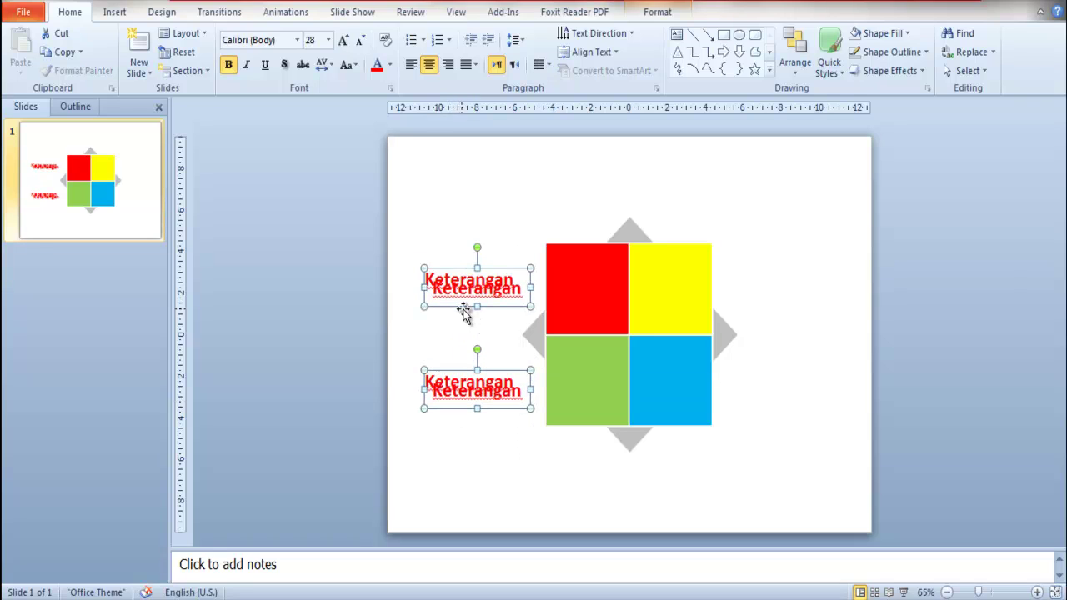
left_click_drag(464, 311, 760, 307)
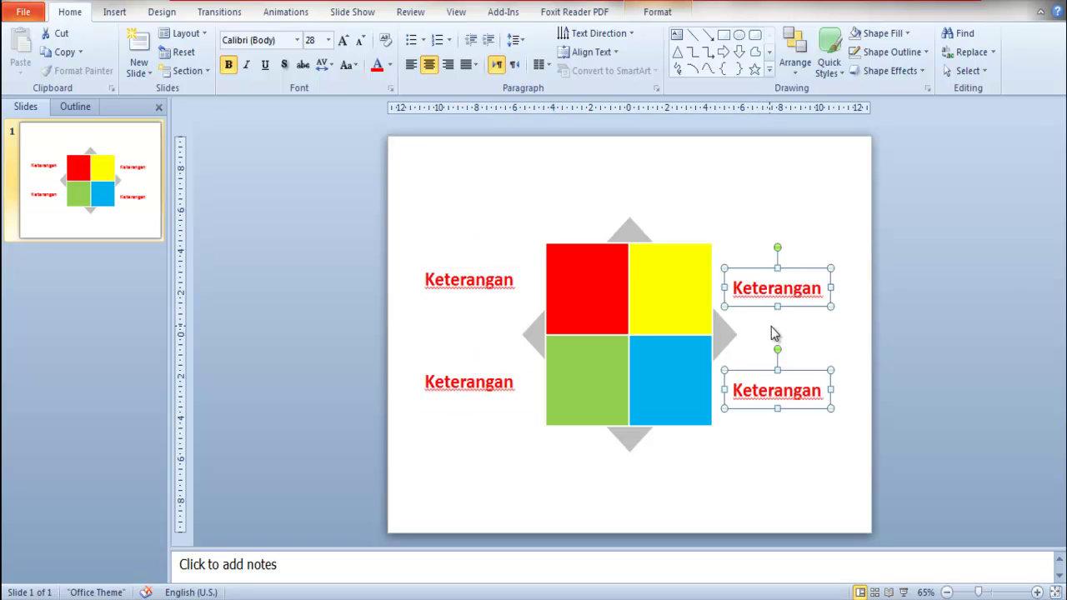
key("Up")
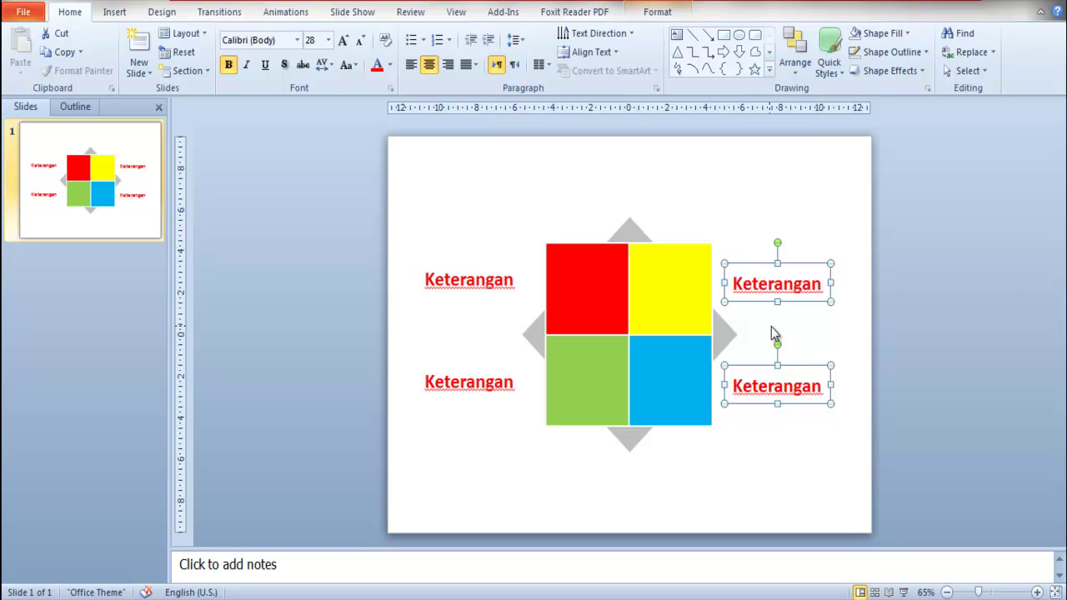
left_click(863, 332)
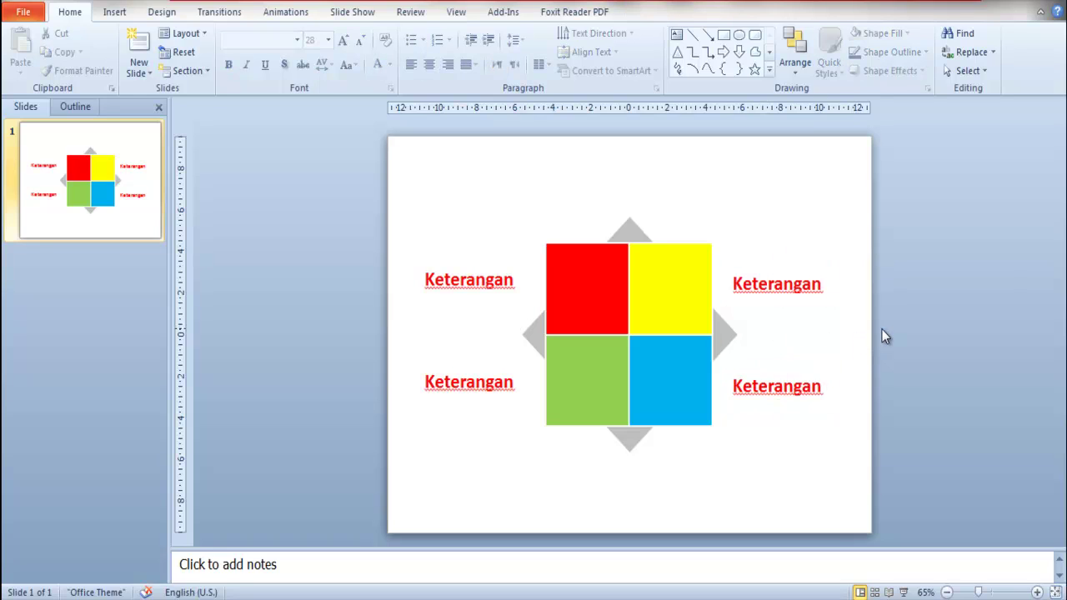
left_click(508, 395)
- Colour the lower-left Keterangan label green
key("ctrl+a")
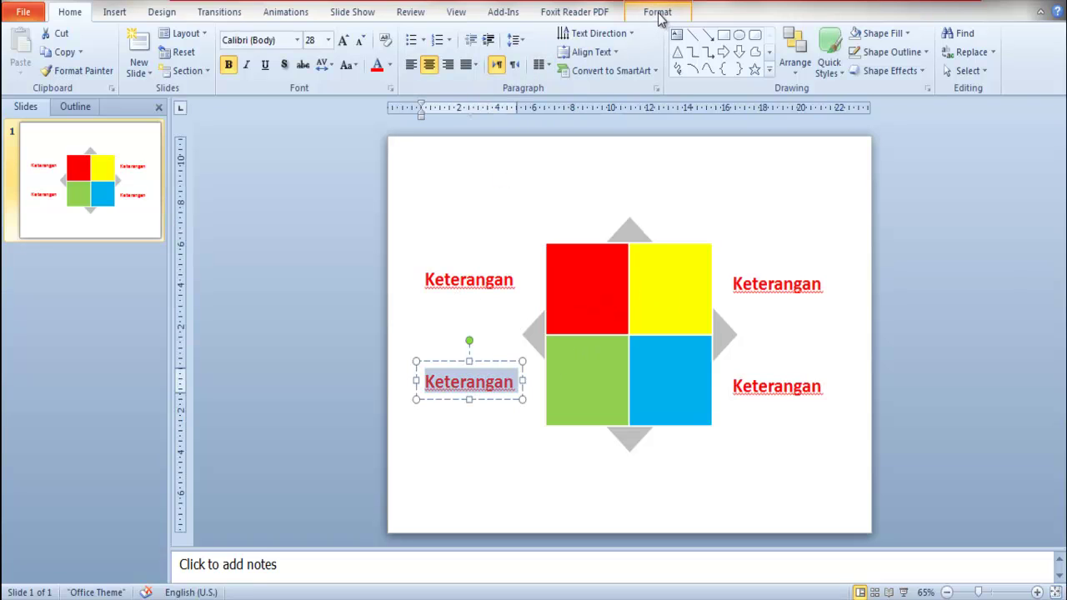
left_click(656, 11)
left_click(70, 12)
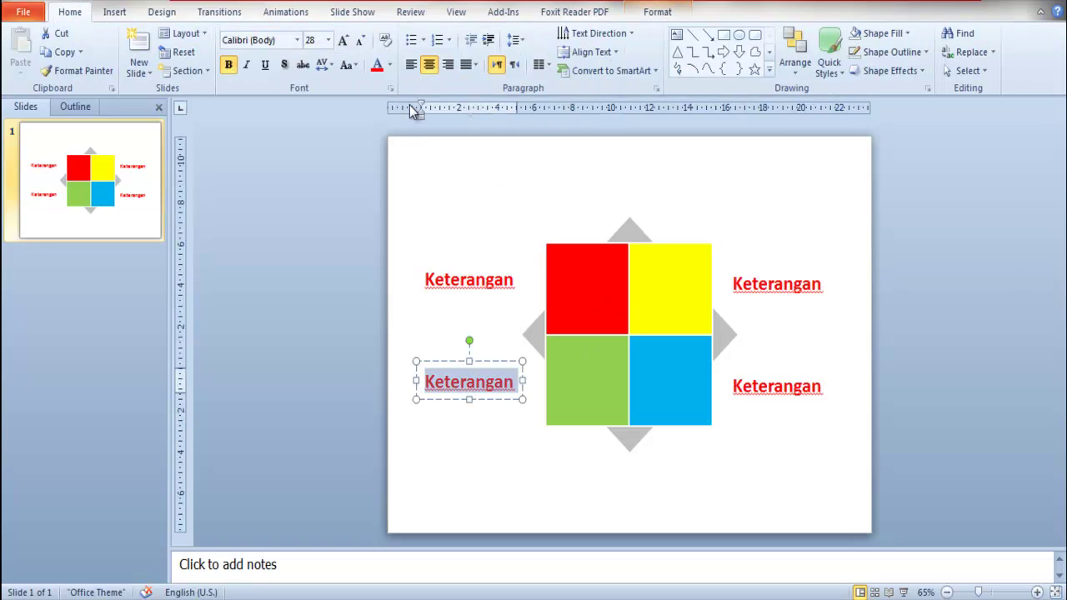
left_click(388, 66)
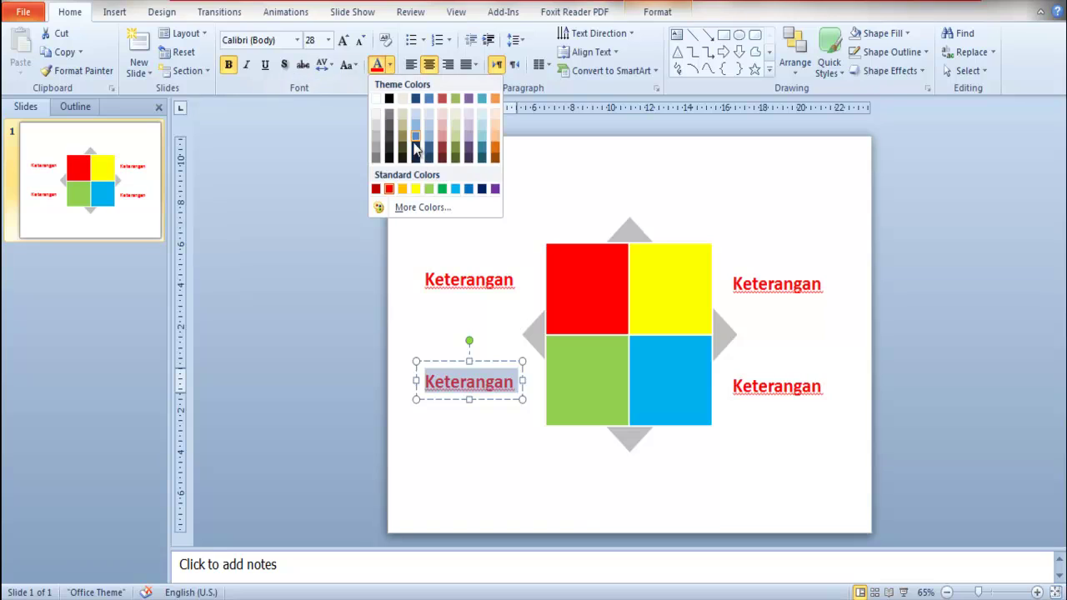
left_click(441, 189)
- Colour the upper-right label orange and the lower-right label blue
double_click(778, 286)
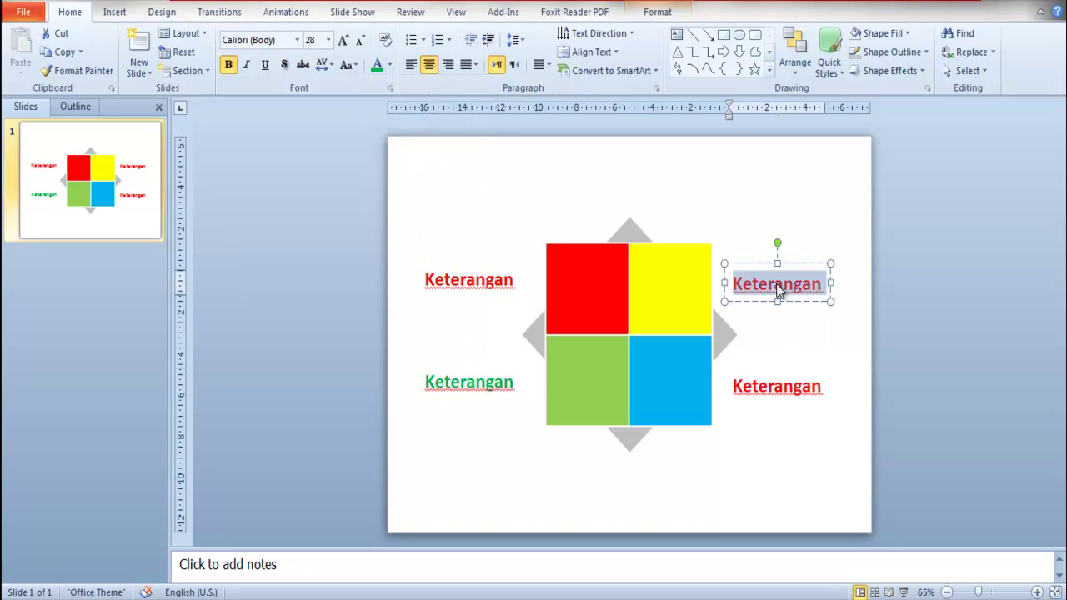
left_click(389, 66)
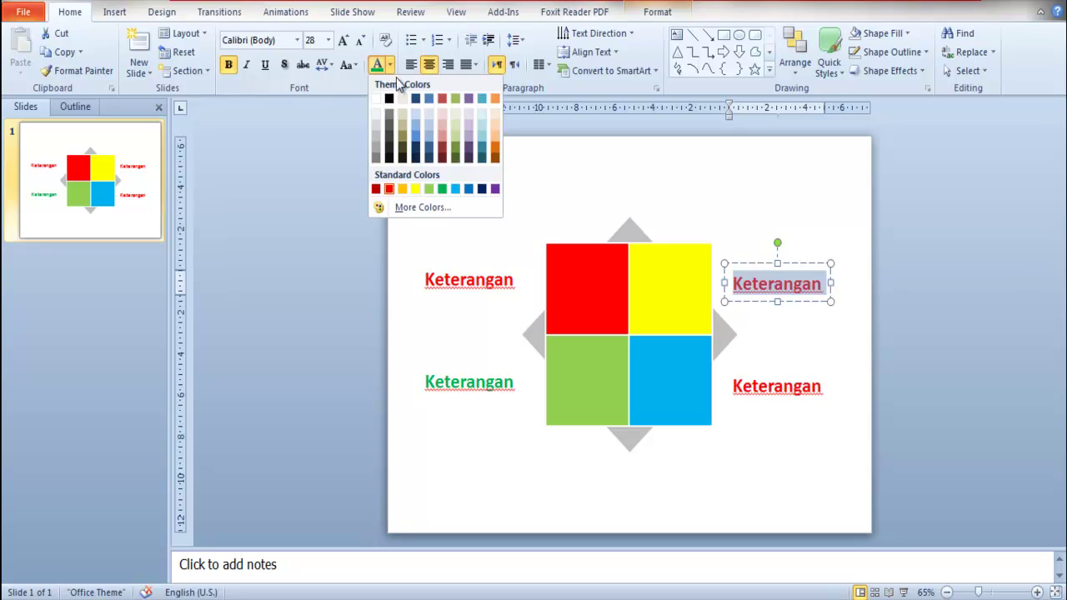
left_click(402, 189)
double_click(792, 386)
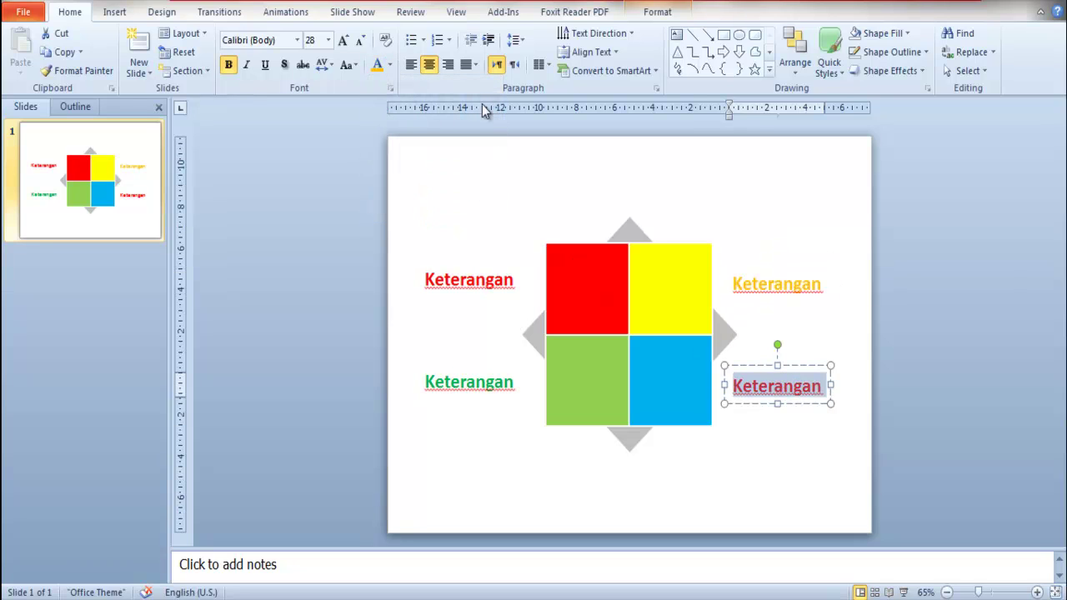
left_click(390, 66)
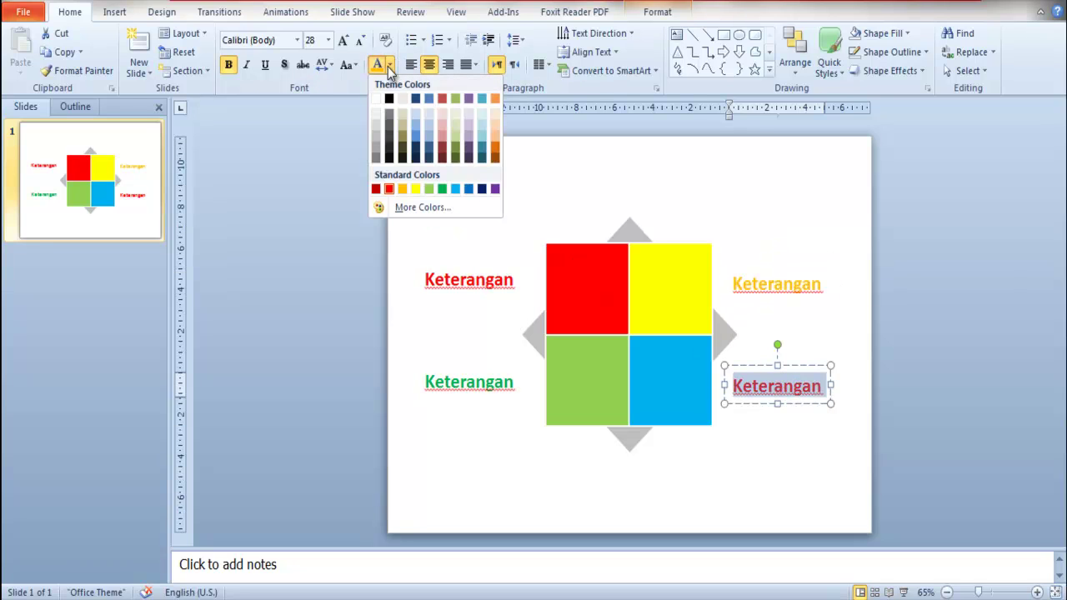
left_click(468, 189)
left_click(821, 227)
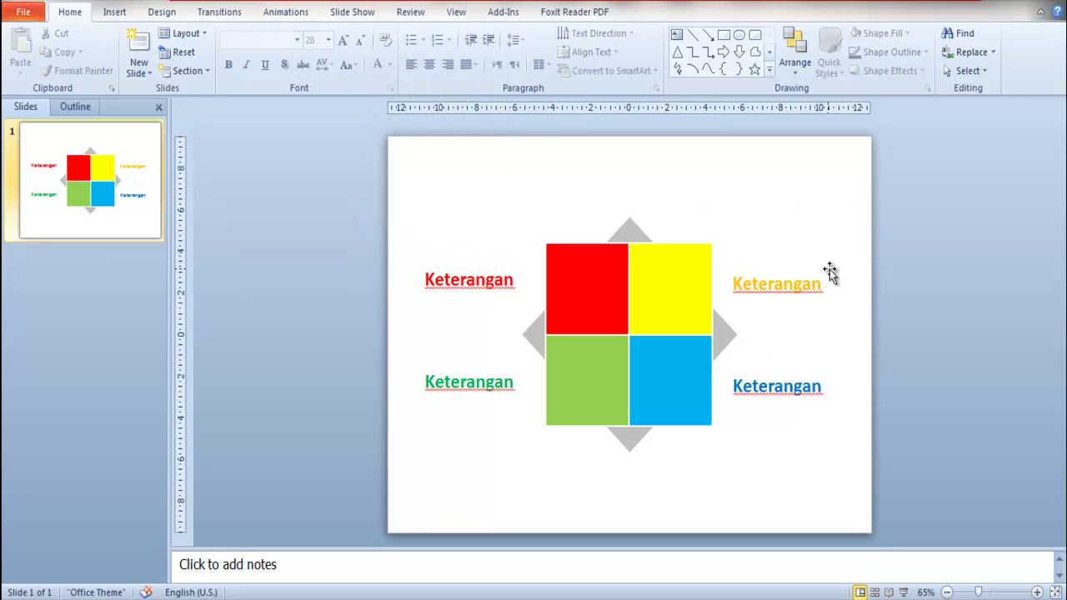
left_click(636, 220)
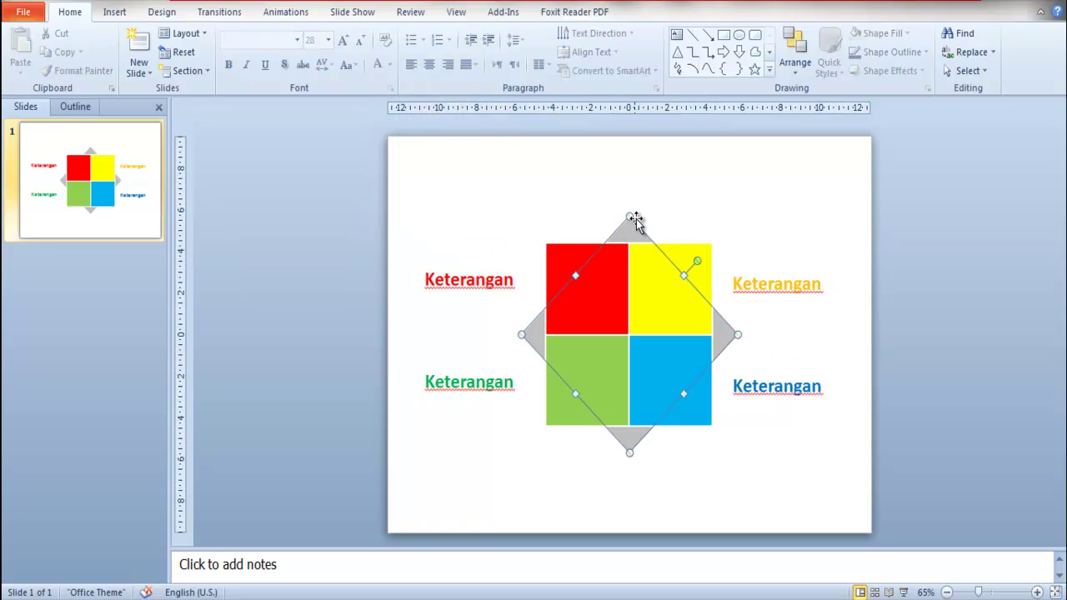
- Apply a Wheel entrance to the grey diamond and preview it from the Animation Pane
left_click(114, 11)
left_click(275, 17)
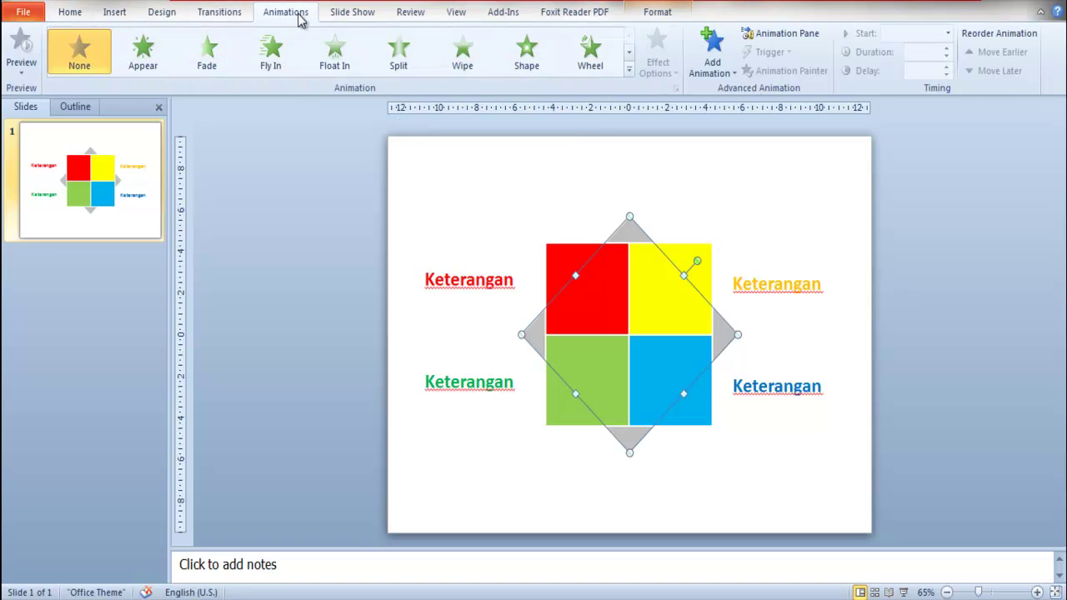
left_click(588, 67)
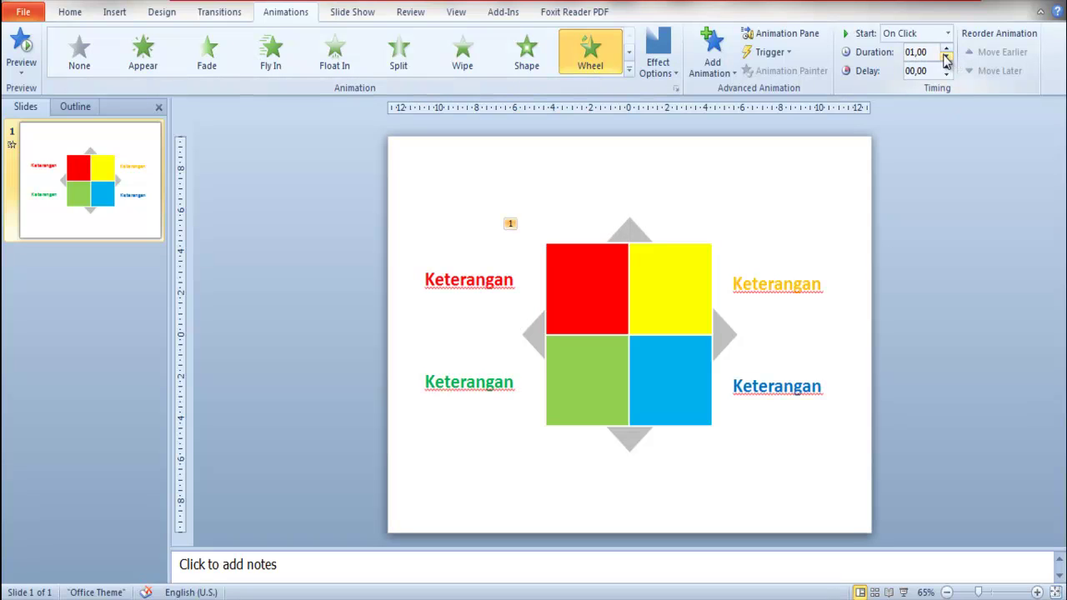
left_click(780, 33)
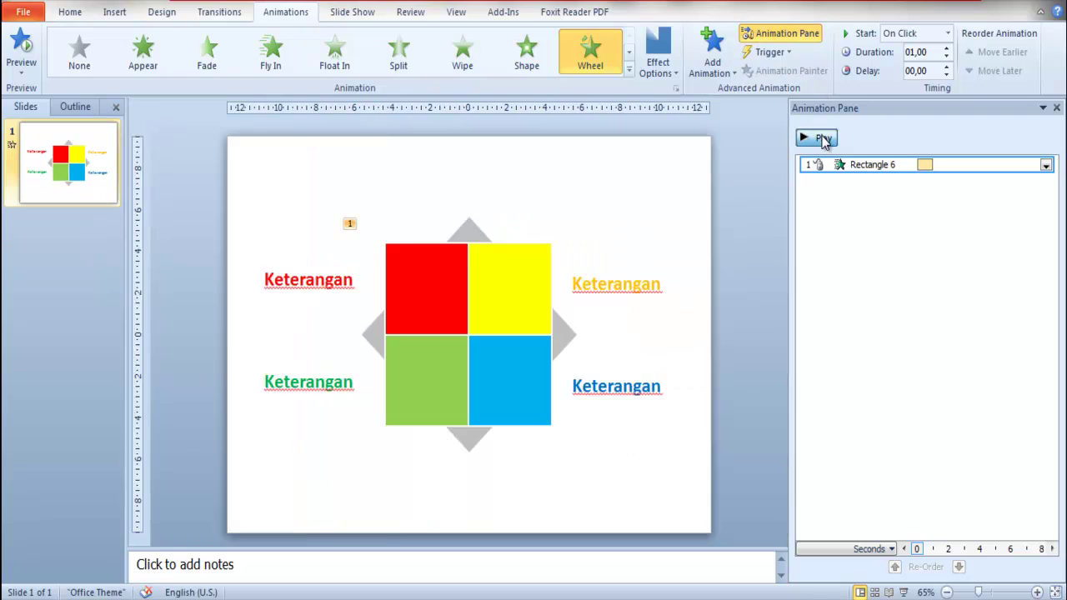
left_click(821, 139)
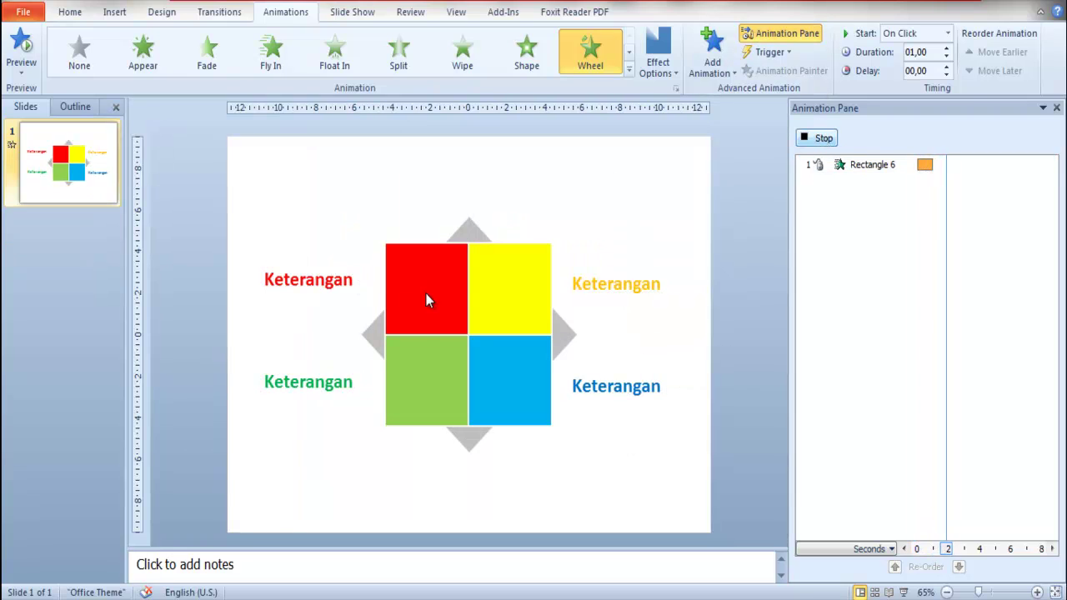
left_click(406, 323)
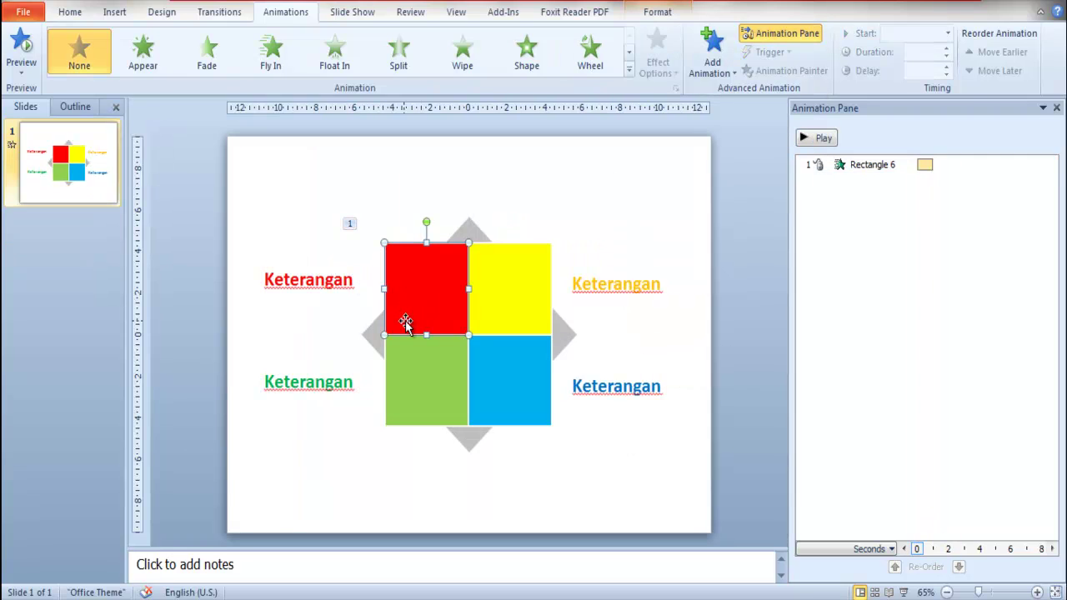
- Add Wipe entrances: red square from the left, yellow square from the top
left_click(459, 67)
left_click(658, 63)
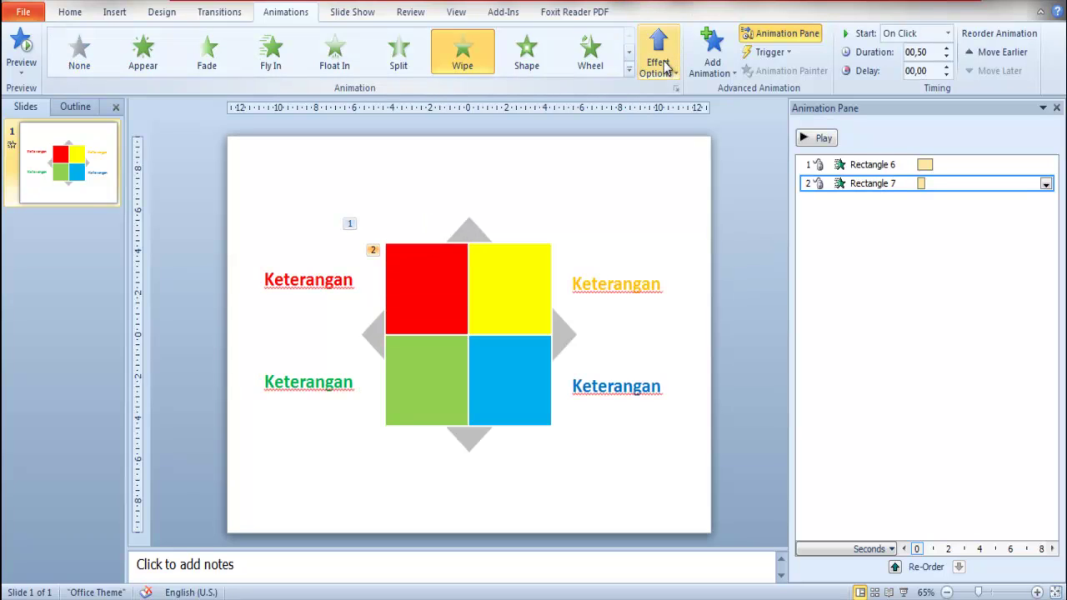
left_click(690, 155)
left_click(506, 284)
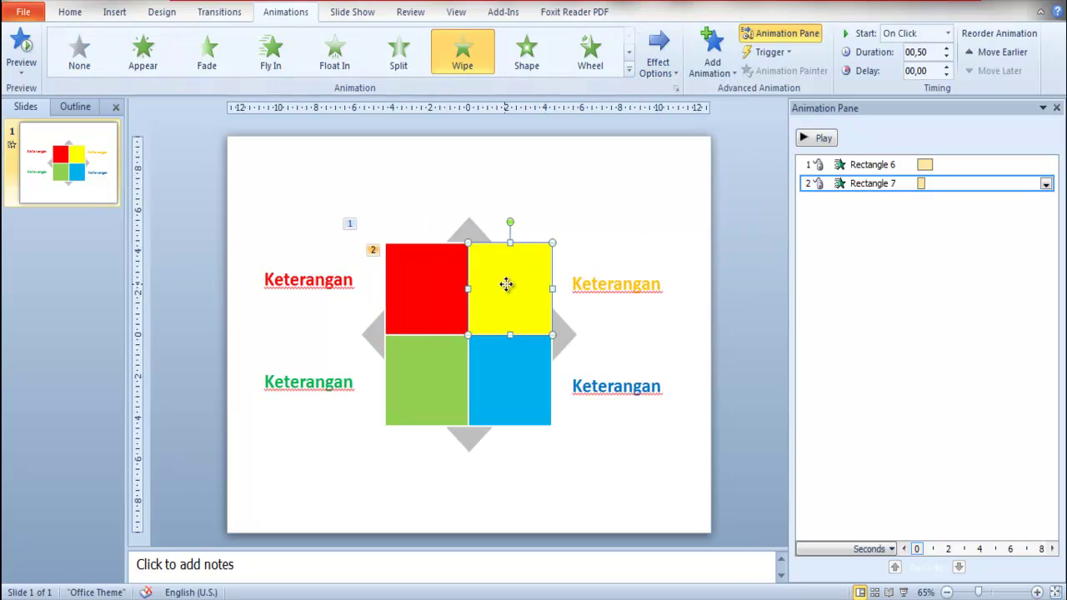
left_click(477, 55)
left_click(658, 62)
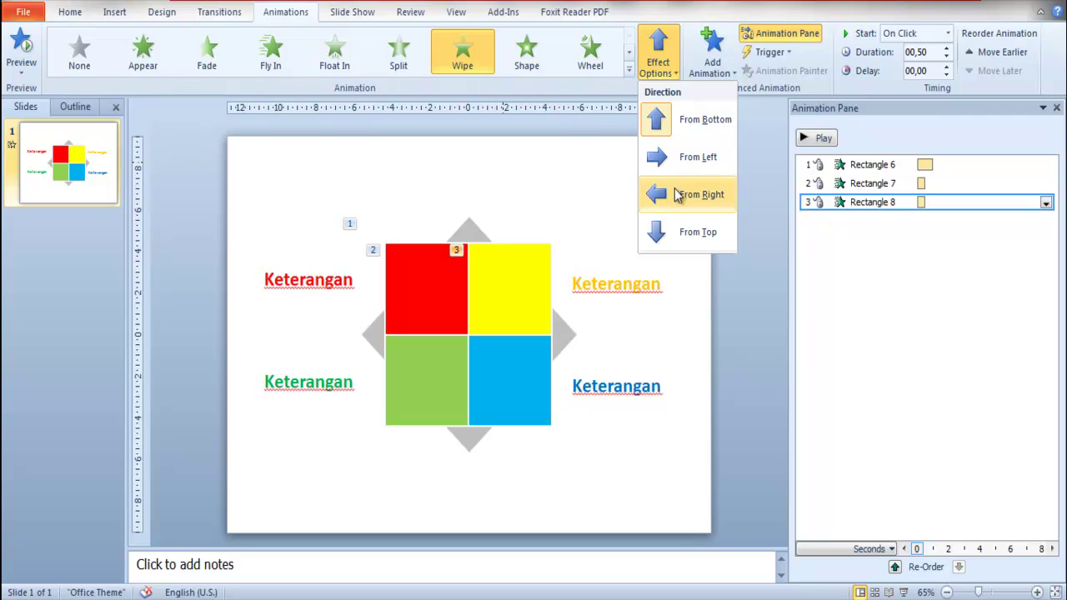
left_click(657, 230)
- Add a Wipe from the right to the blue square and a Wipe to the green square
left_click(509, 389)
left_click(465, 55)
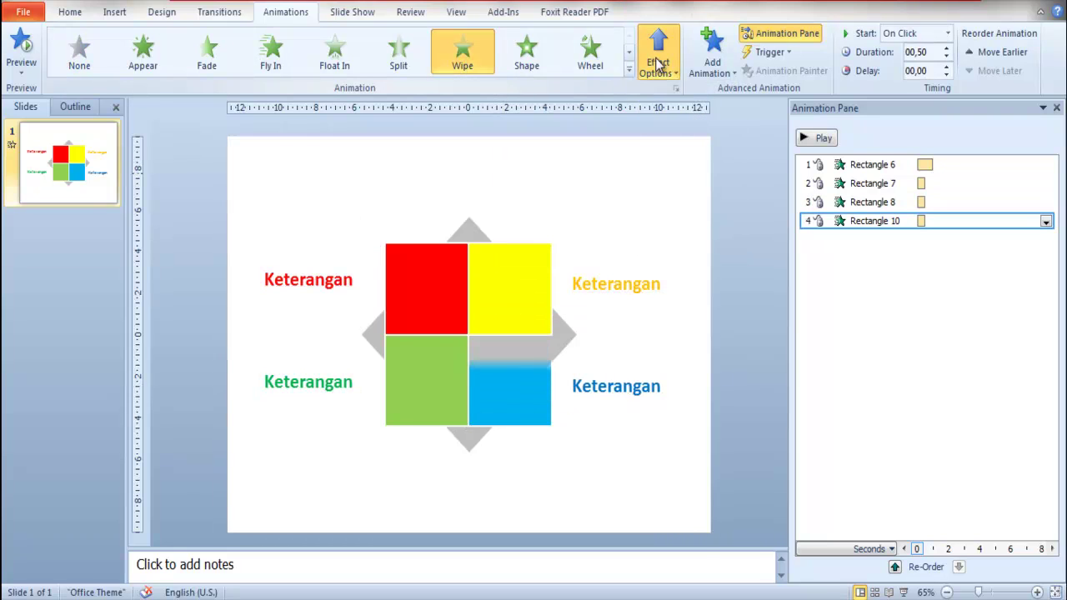
left_click(658, 62)
left_click(693, 191)
left_click(424, 394)
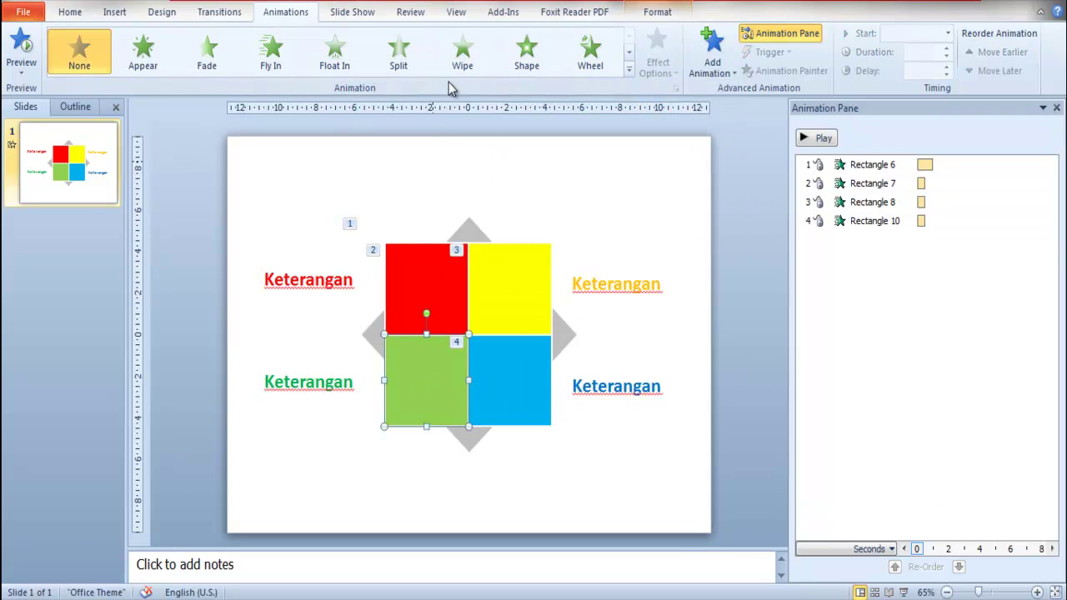
left_click(462, 52)
left_click(658, 59)
left_click(666, 58)
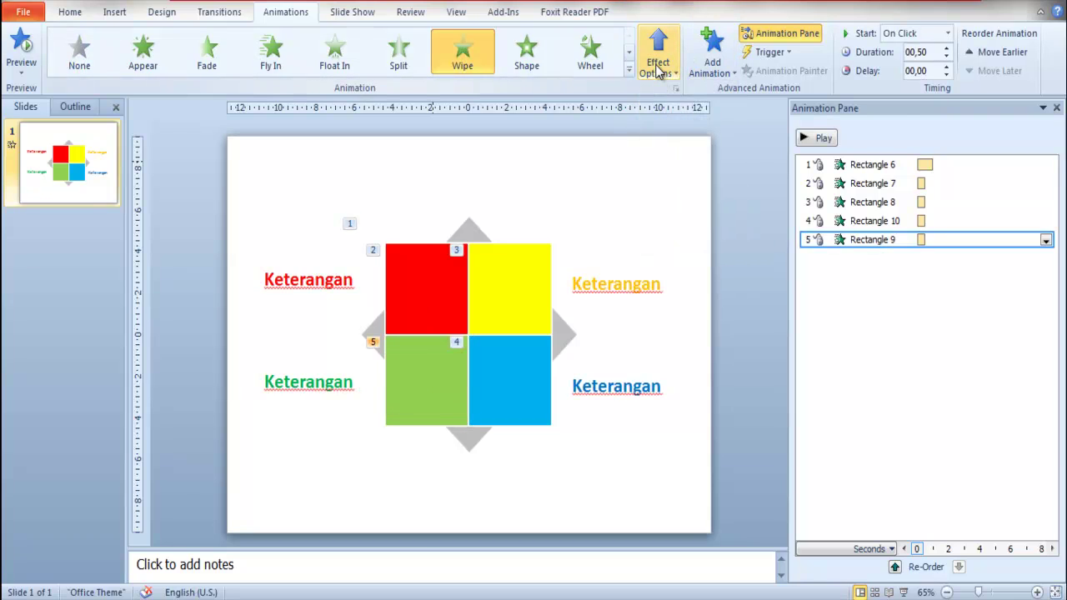
- Set the diamond's Wheel animation duration to 0.5 seconds and preview all animations
left_click(924, 183)
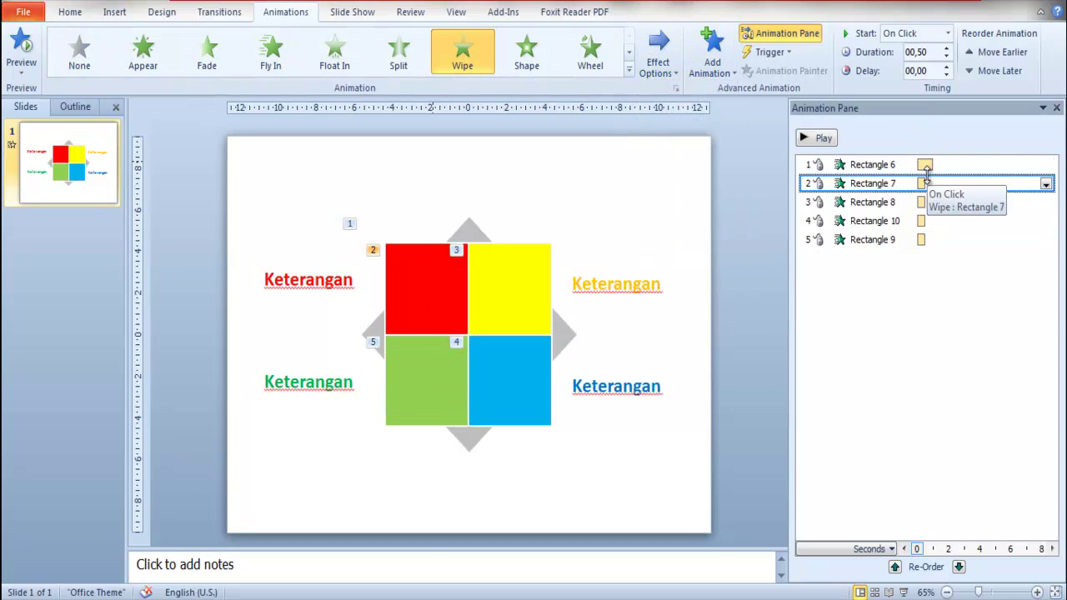
left_click(921, 163)
left_click(947, 55)
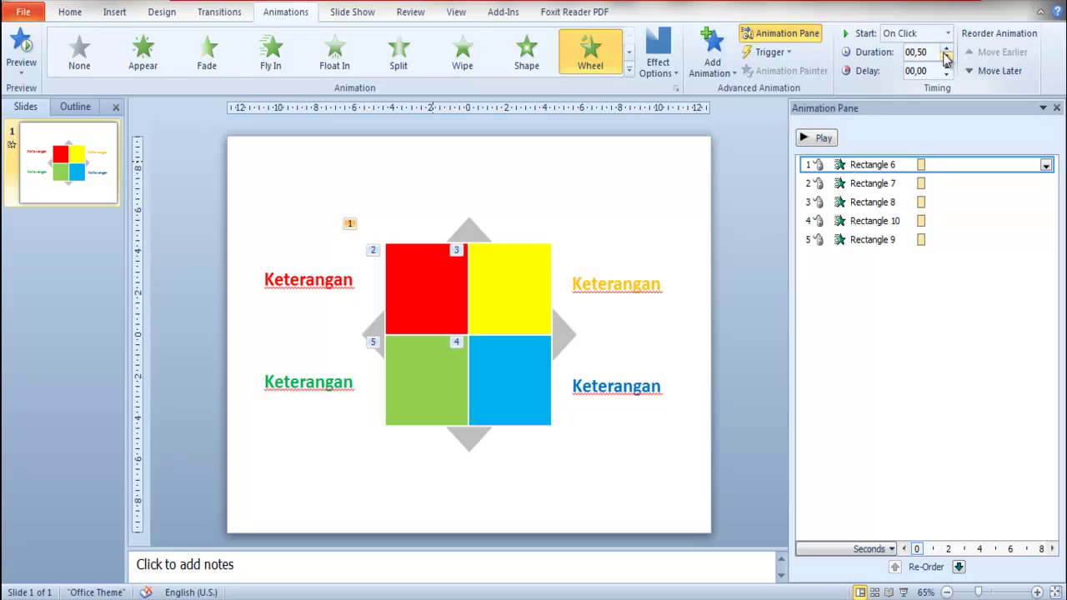
left_click(812, 137)
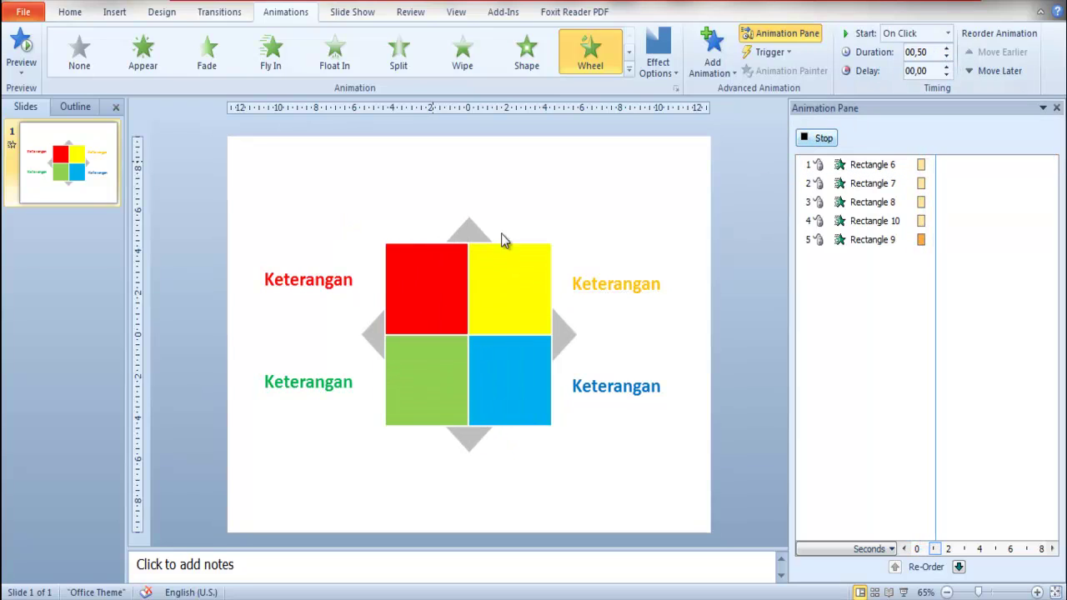
left_click(309, 267)
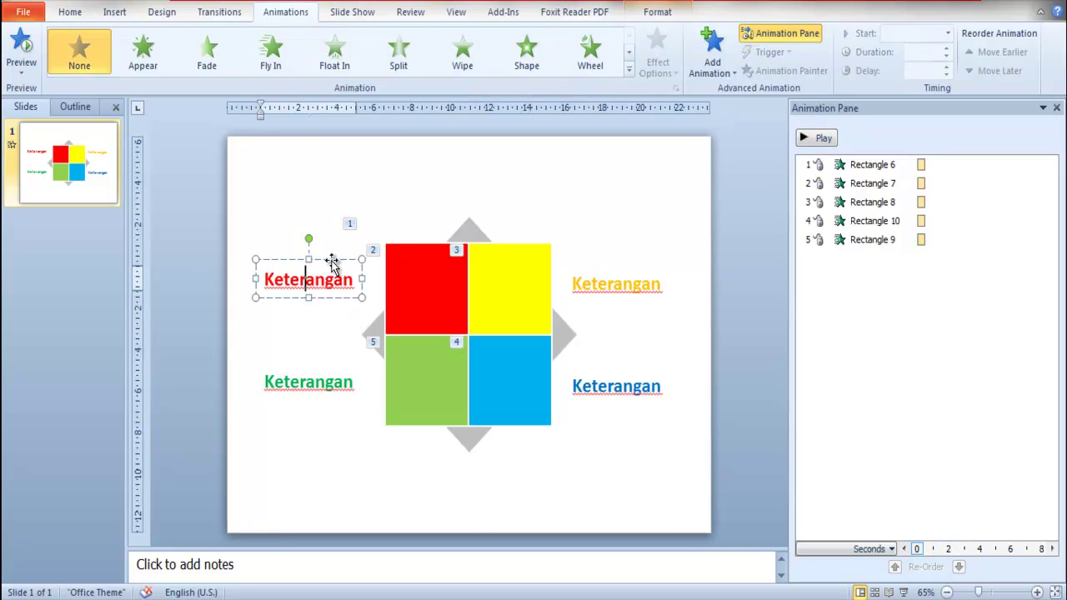
- Give the red, yellow, blue and green Keterangan labels Fade entrance animations
left_click(208, 57)
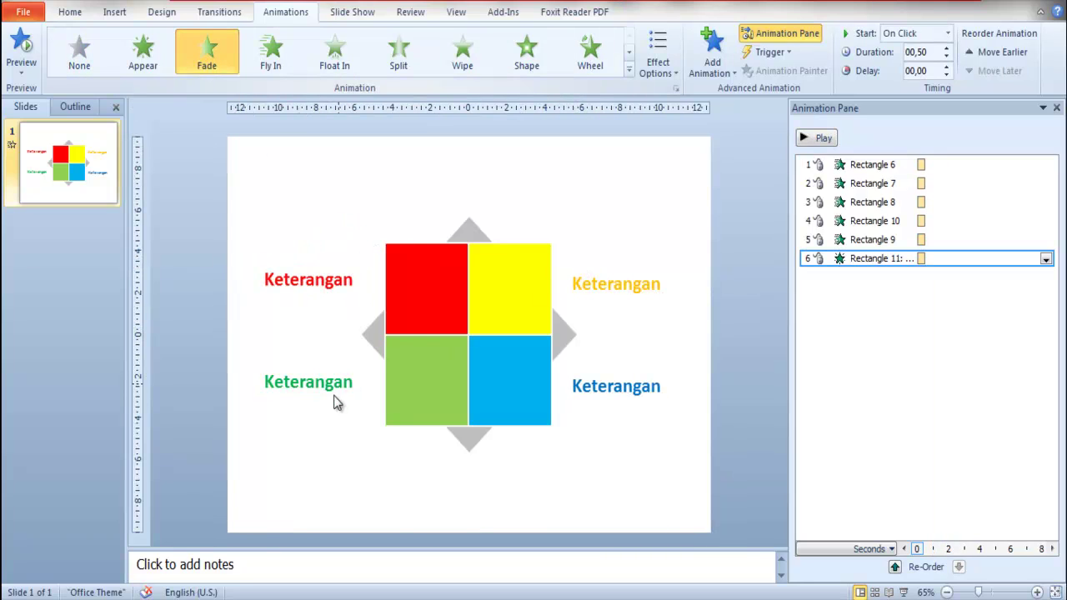
left_click(615, 283)
left_click(469, 60)
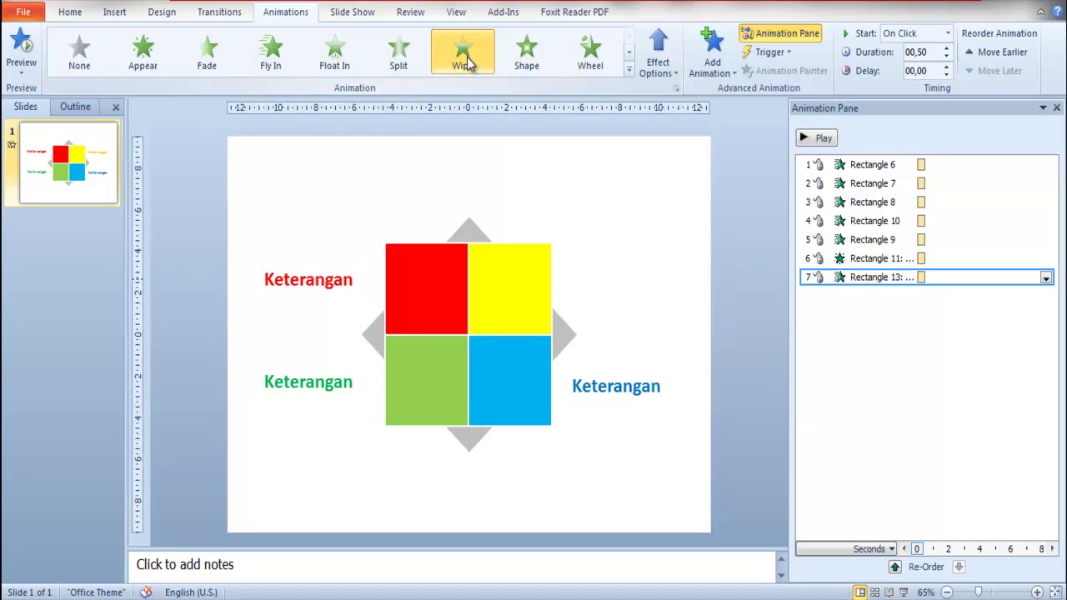
left_click(225, 60)
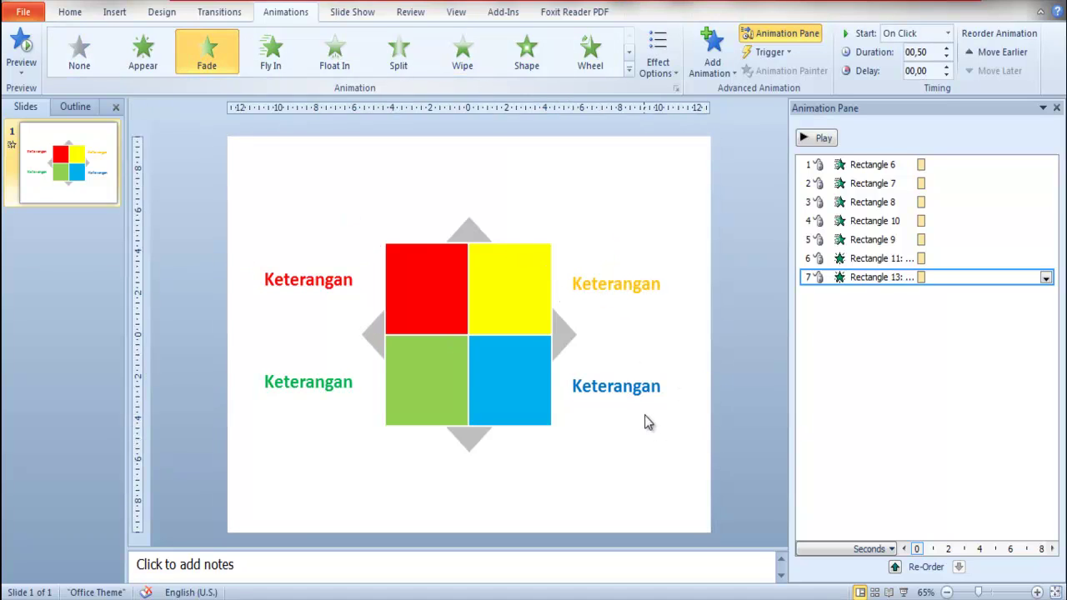
left_click(614, 418)
left_click(610, 386)
left_click(208, 56)
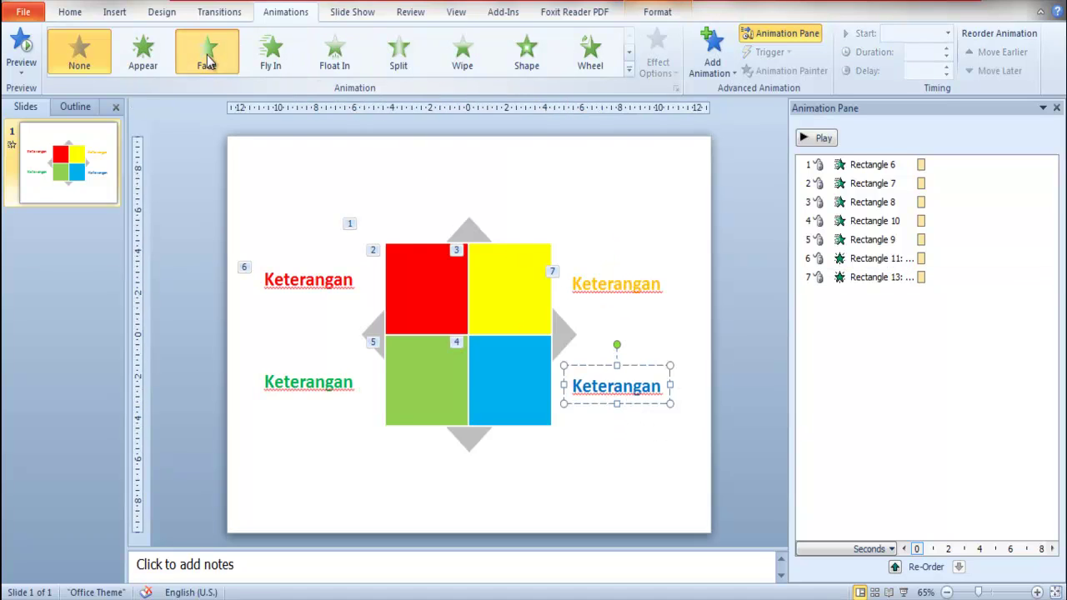
left_click(317, 388)
left_click(208, 57)
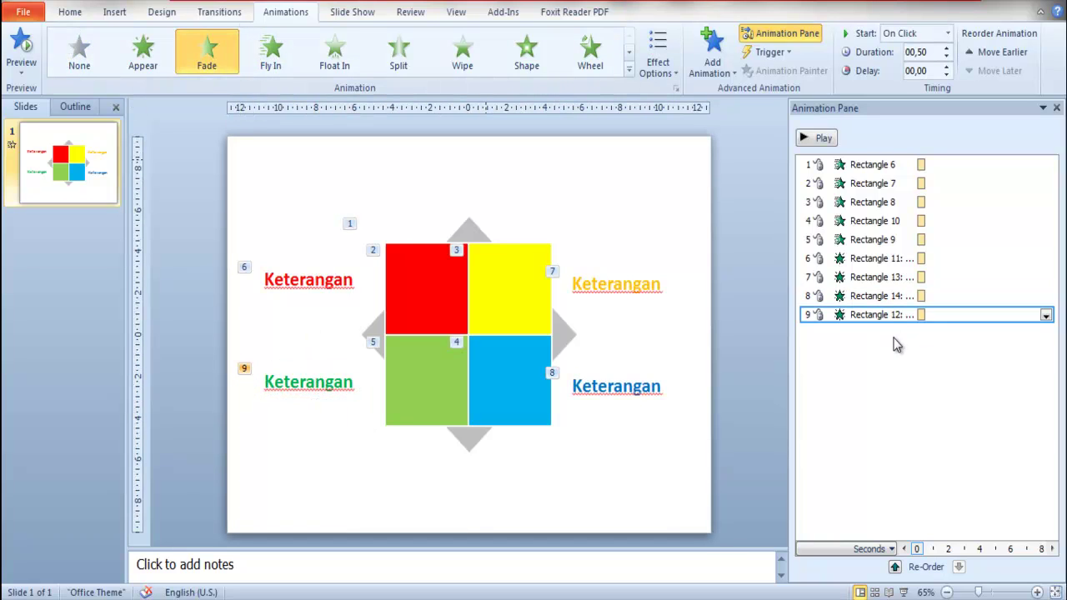
- Preview the nine-step animation sequence from the Animation Pane
left_click(817, 143)
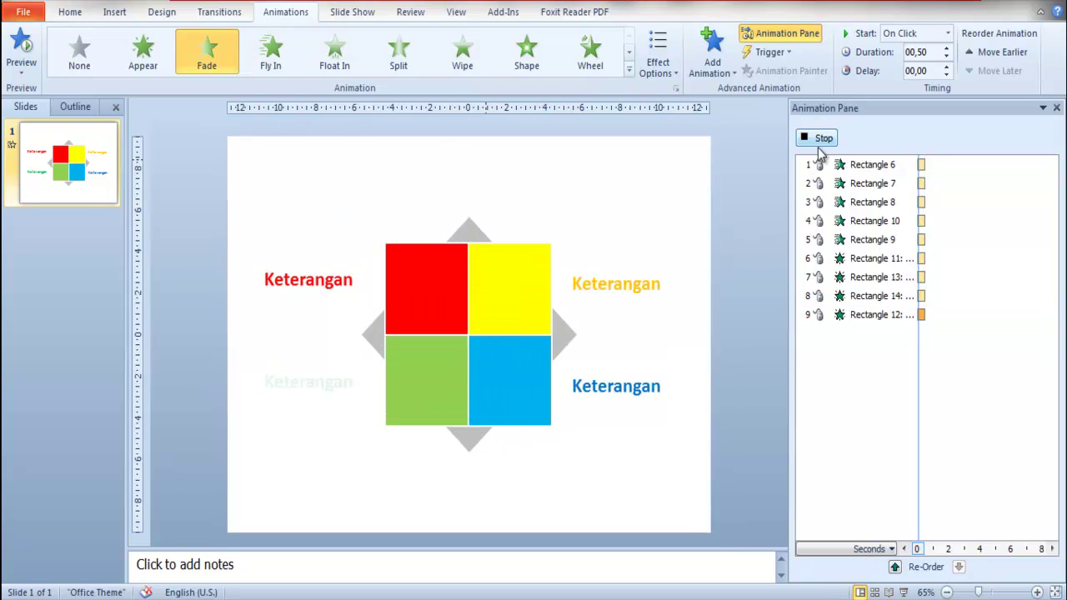
left_click(737, 181)
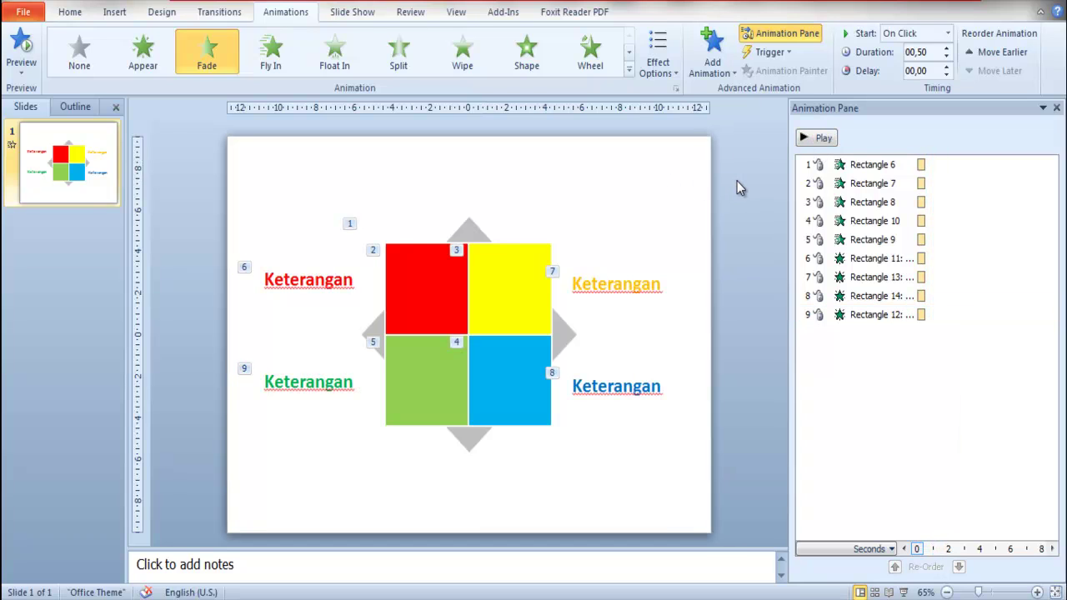
left_click(114, 14)
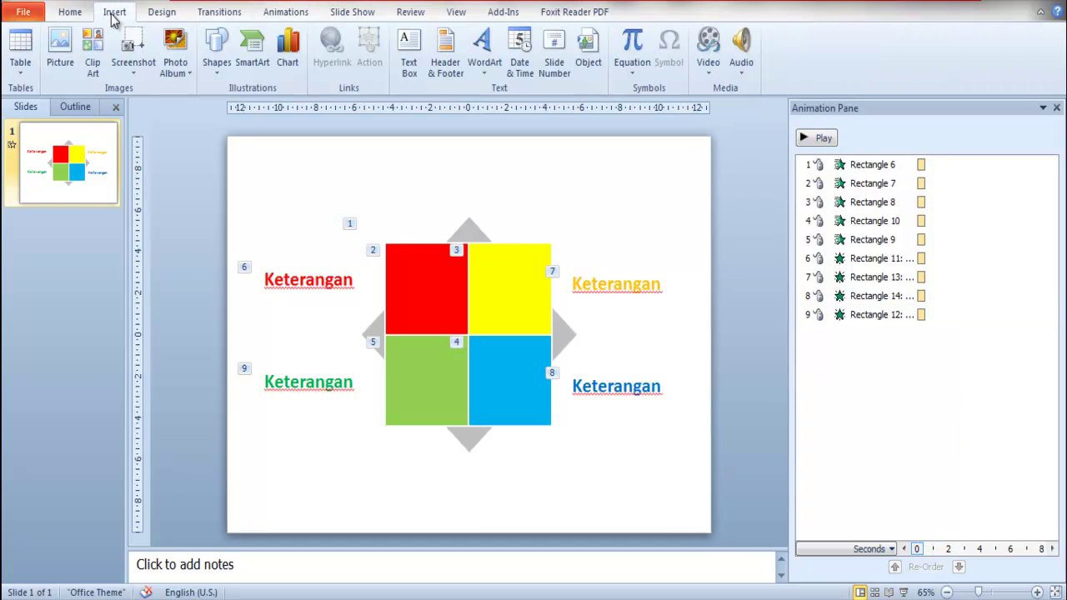
- Open the Clip Art pane, list all clip art, and discard a stray running-man picture
left_click(588, 51)
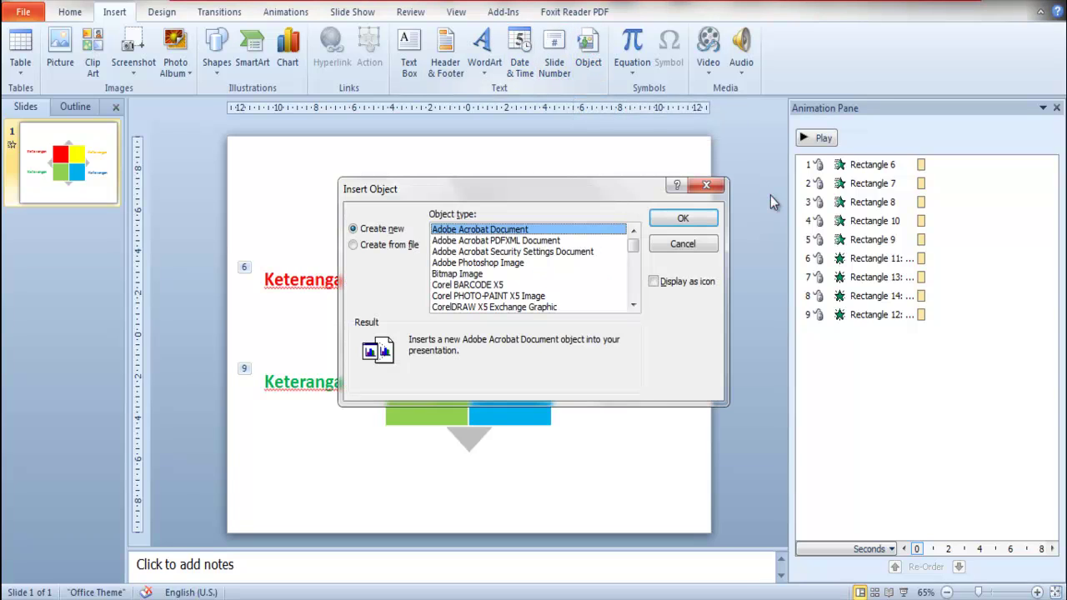
left_click(709, 190)
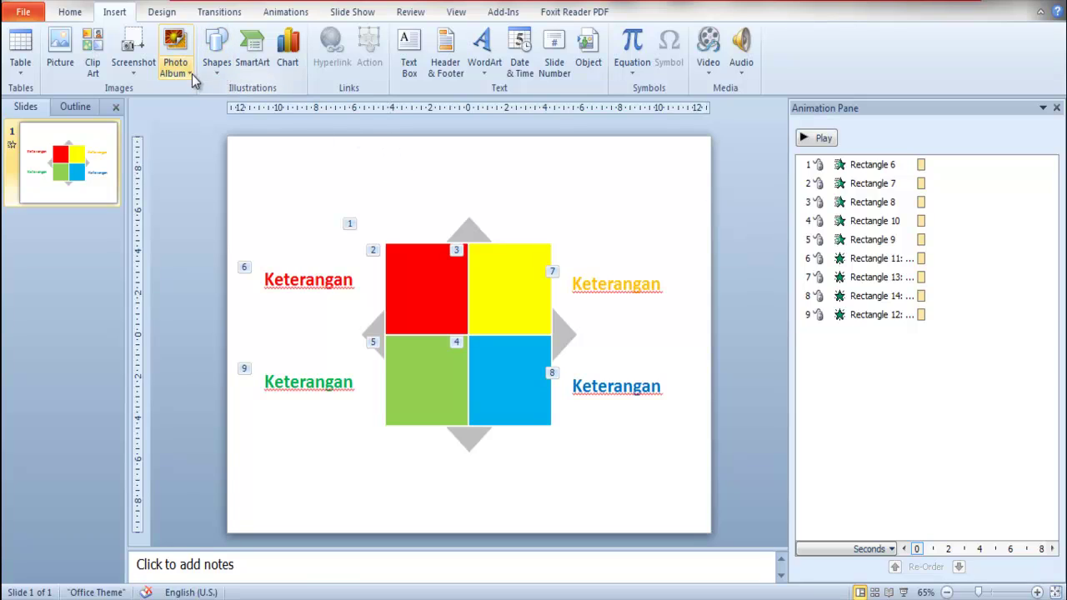
left_click(93, 55)
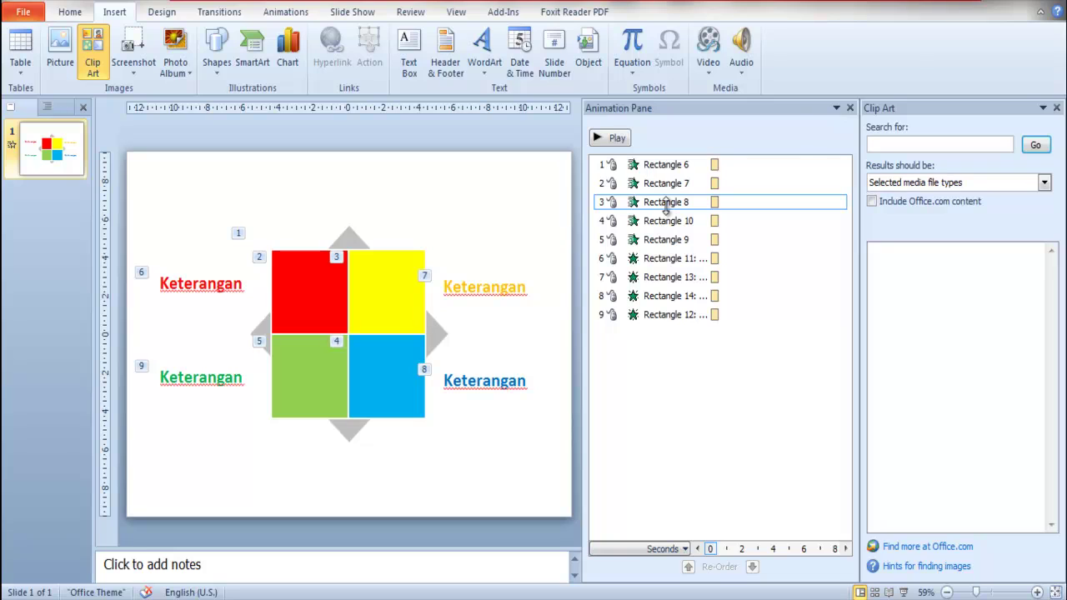
left_click(1037, 146)
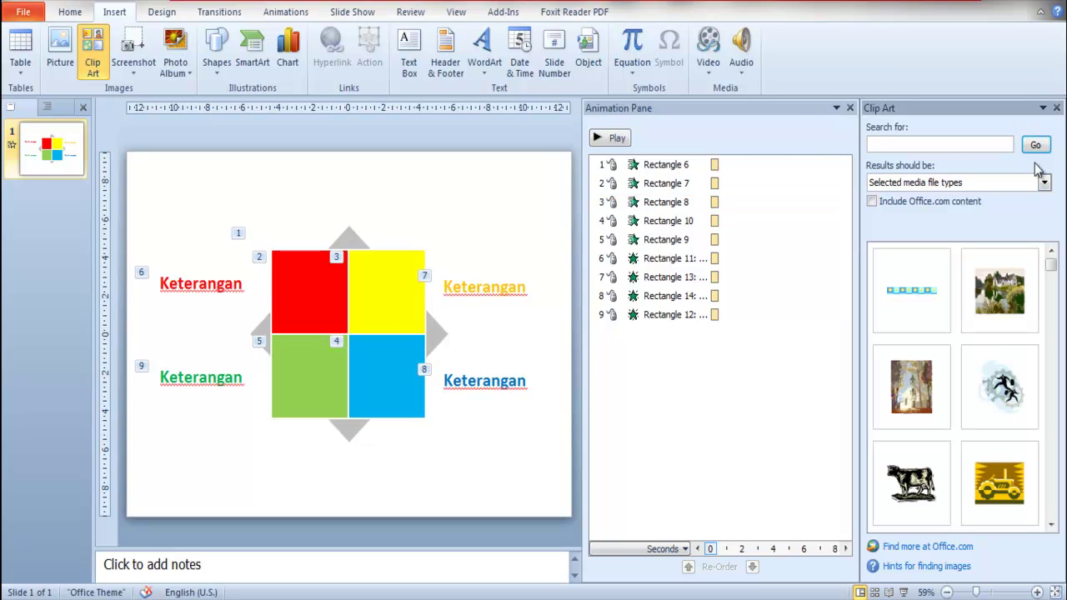
left_click(1000, 385)
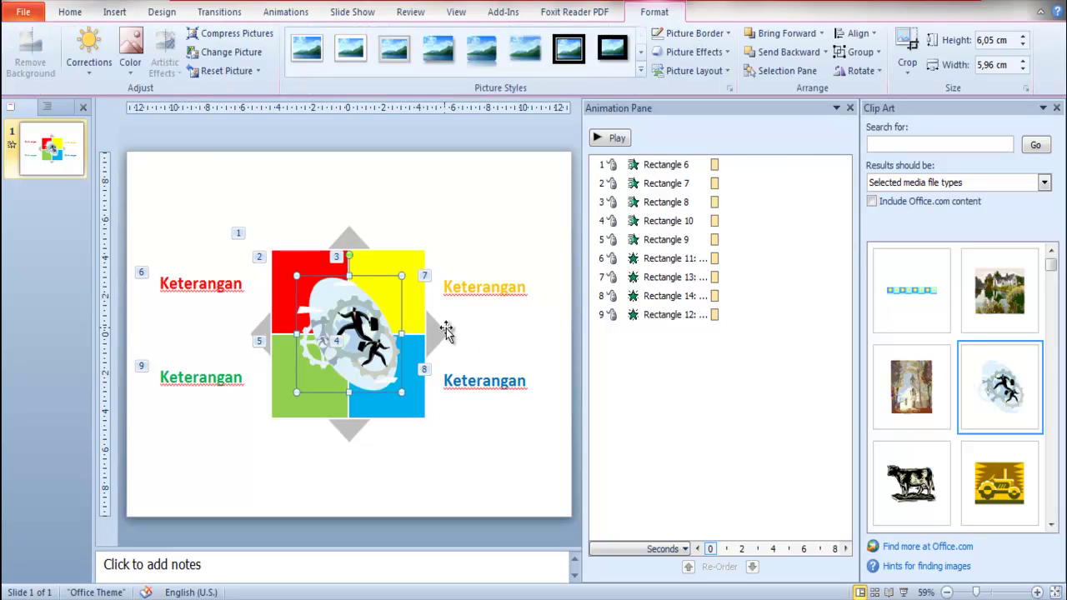
key("Delete")
- Insert the airplane, information, wheelchair and recycle symbol clip art, then close the pane
scroll(1055, 472, "down", 2)
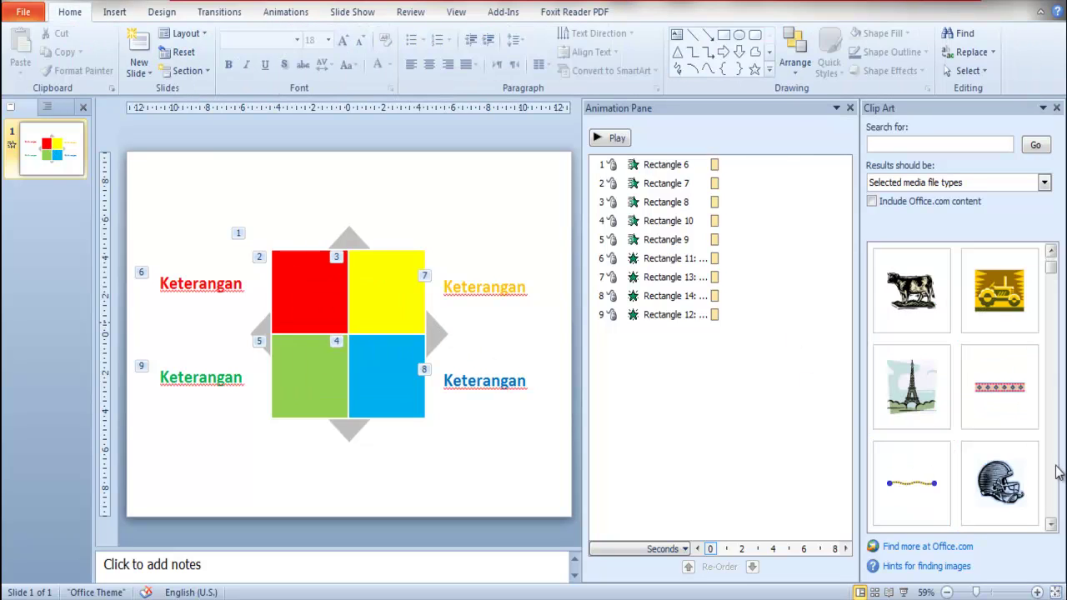
scroll(1055, 472, "down", 3)
left_click(910, 288)
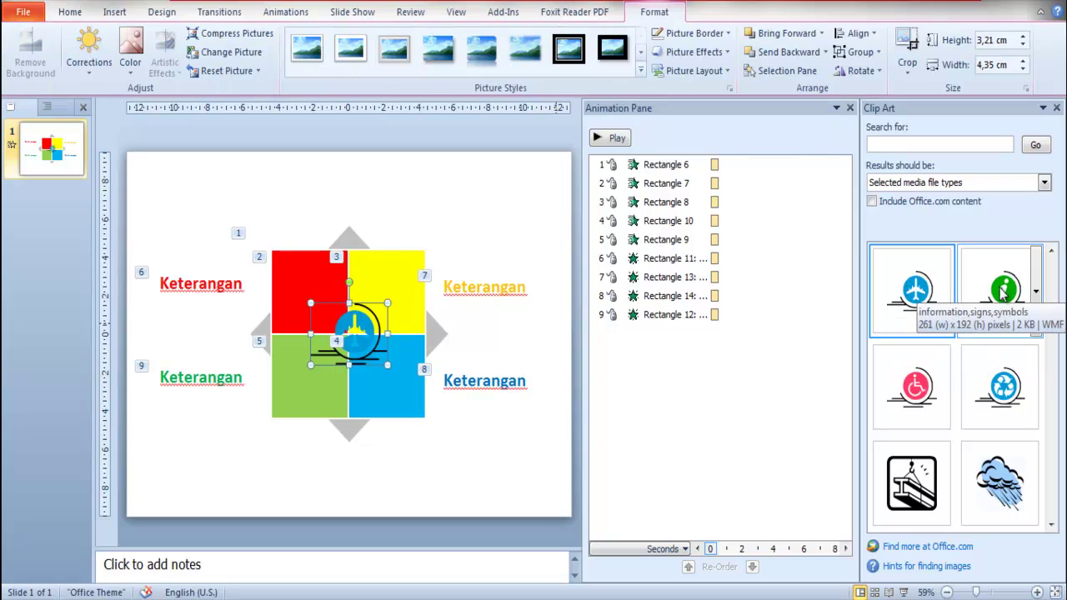
left_click(1003, 289)
left_click(912, 385)
left_click(1000, 385)
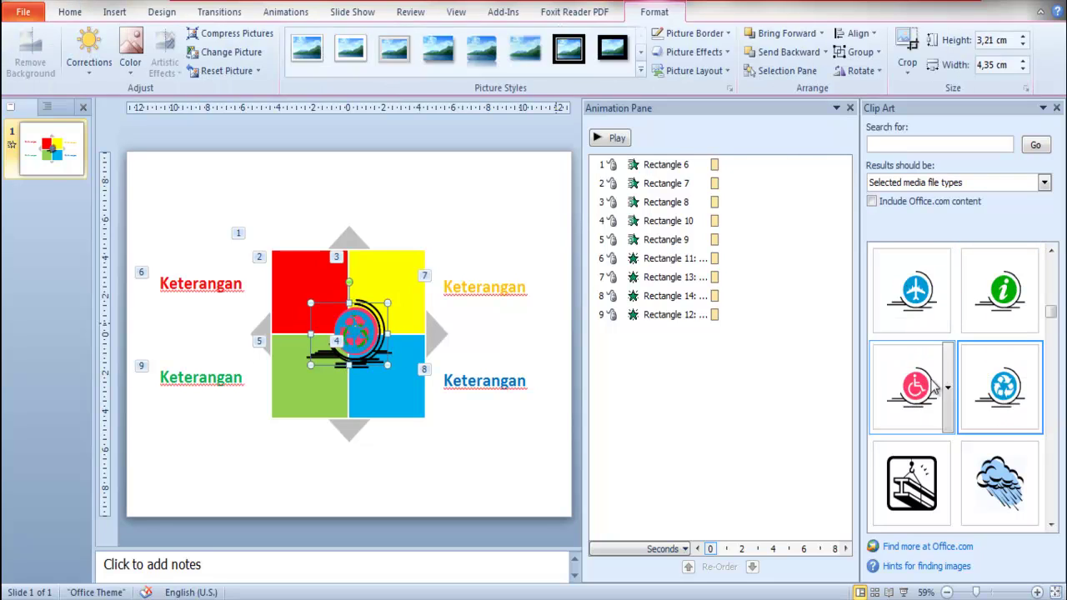
left_click(1056, 107)
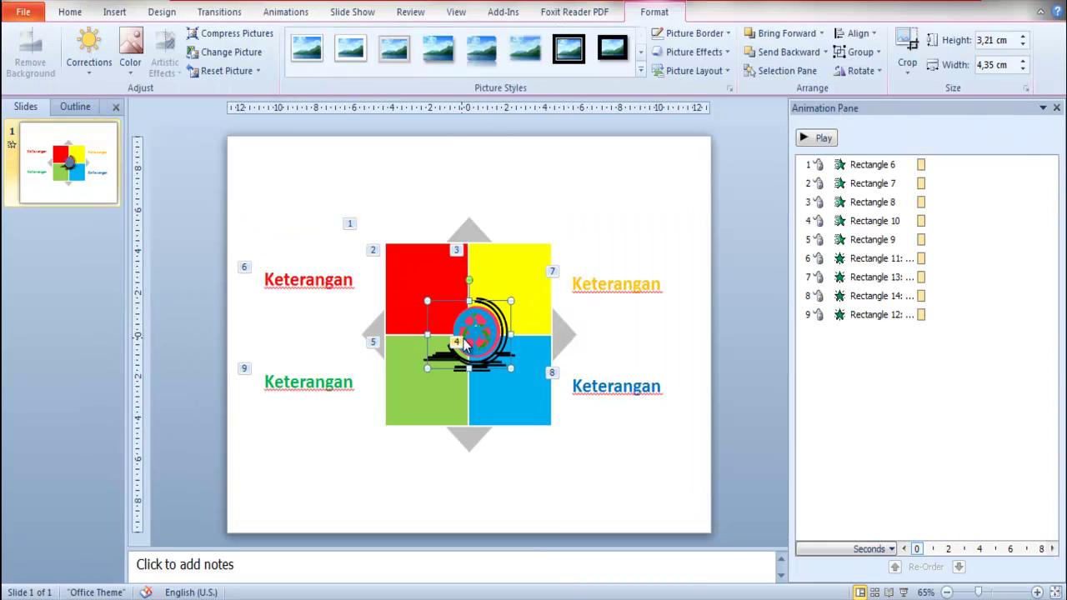
- Move the recycle, wheelchair, information and airplane pictures into the yellow, red, green and blue squares
left_click_drag(465, 346, 507, 287)
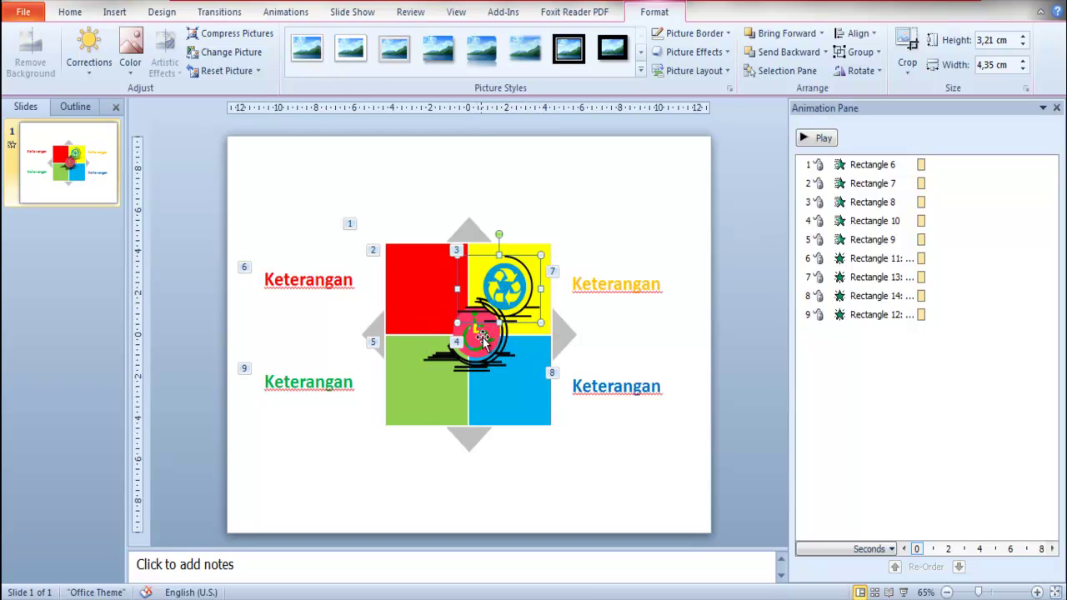
left_click_drag(478, 333, 435, 297)
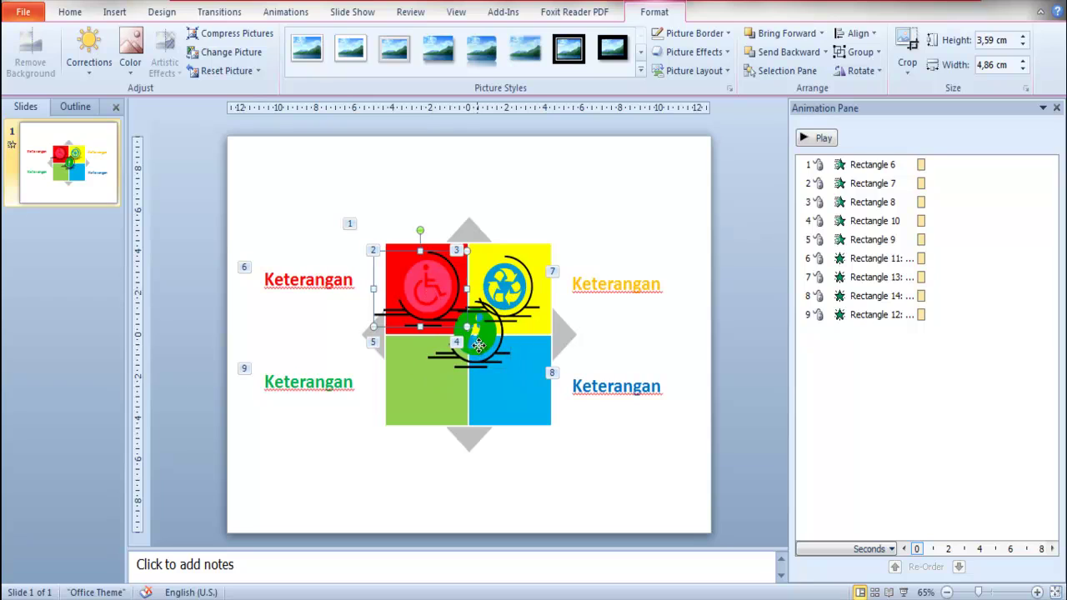
left_click_drag(473, 333, 433, 382)
left_click_drag(471, 335, 509, 380)
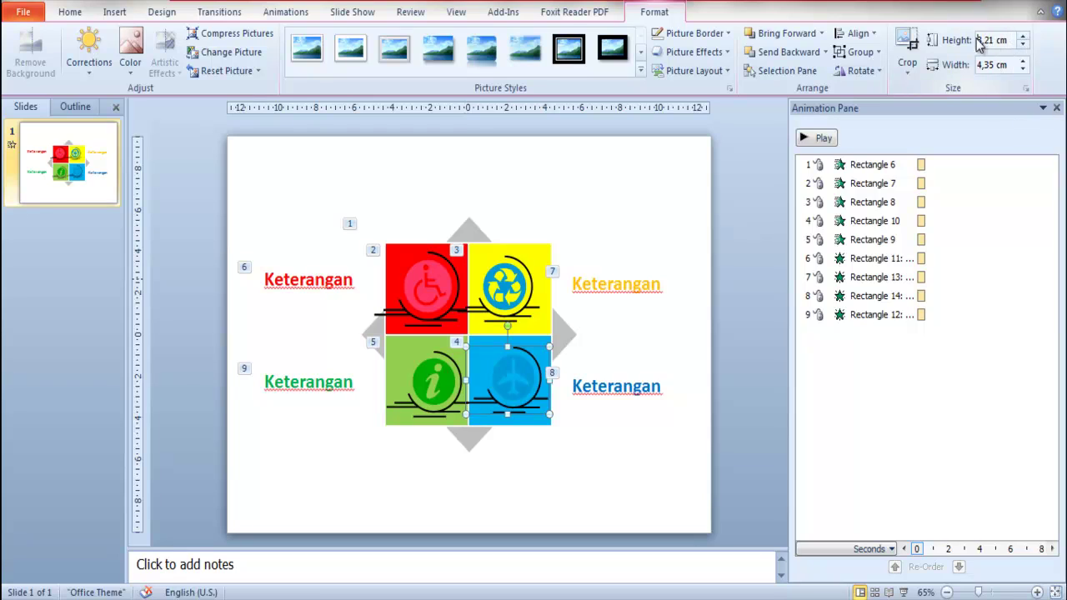
- Resize the airplane and recycle pictures to 2 cm tall and centre them in their squares
left_click_drag(1007, 39, 1030, 42)
type("2")
key("Return")
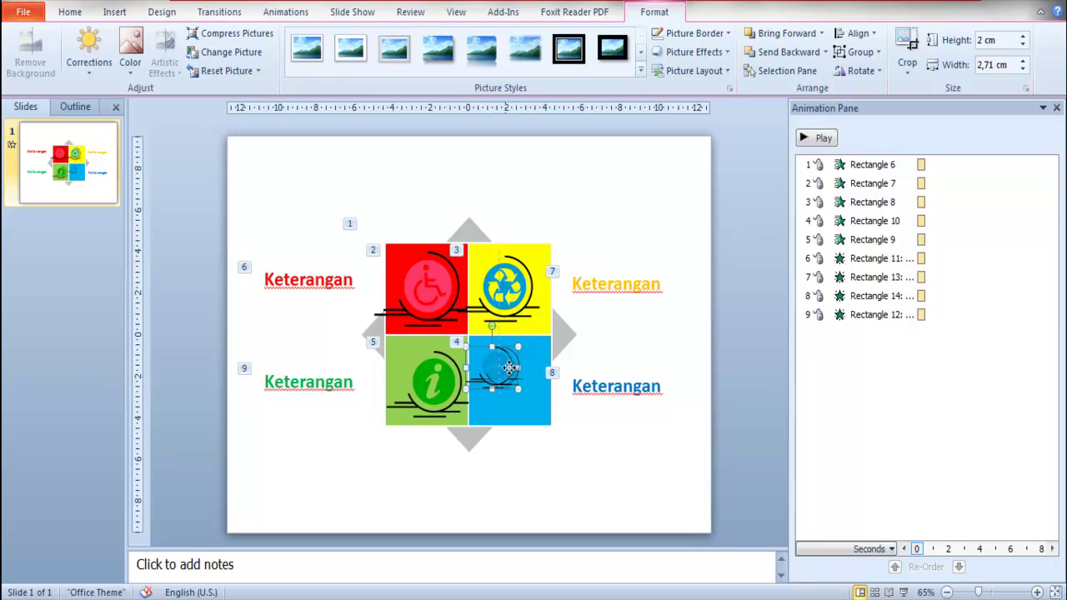
left_click_drag(497, 372, 512, 375)
left_click(506, 297)
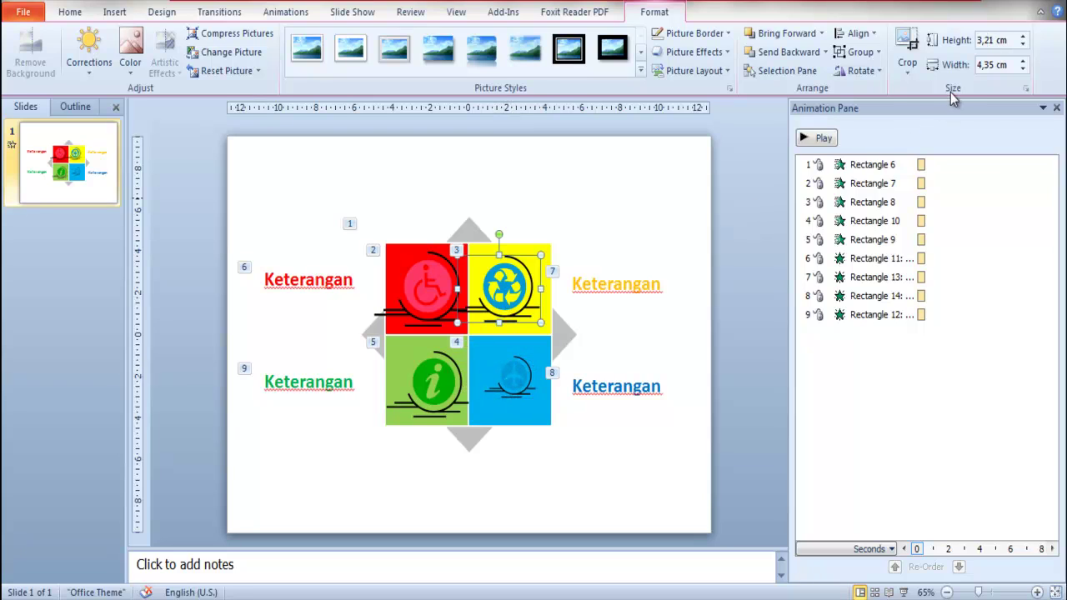
left_click(978, 40)
type("2")
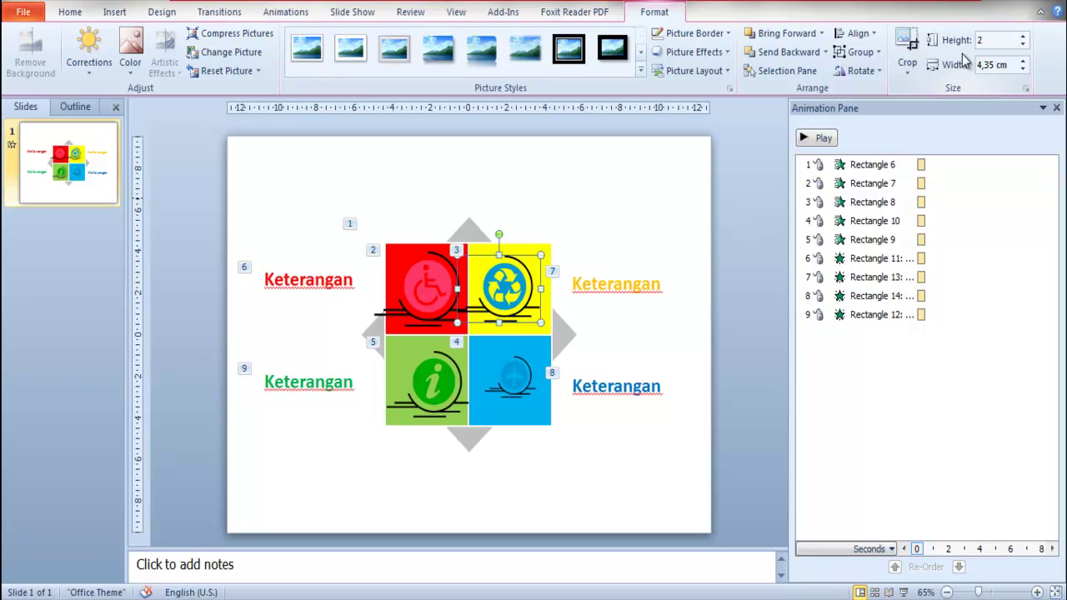
key("Return")
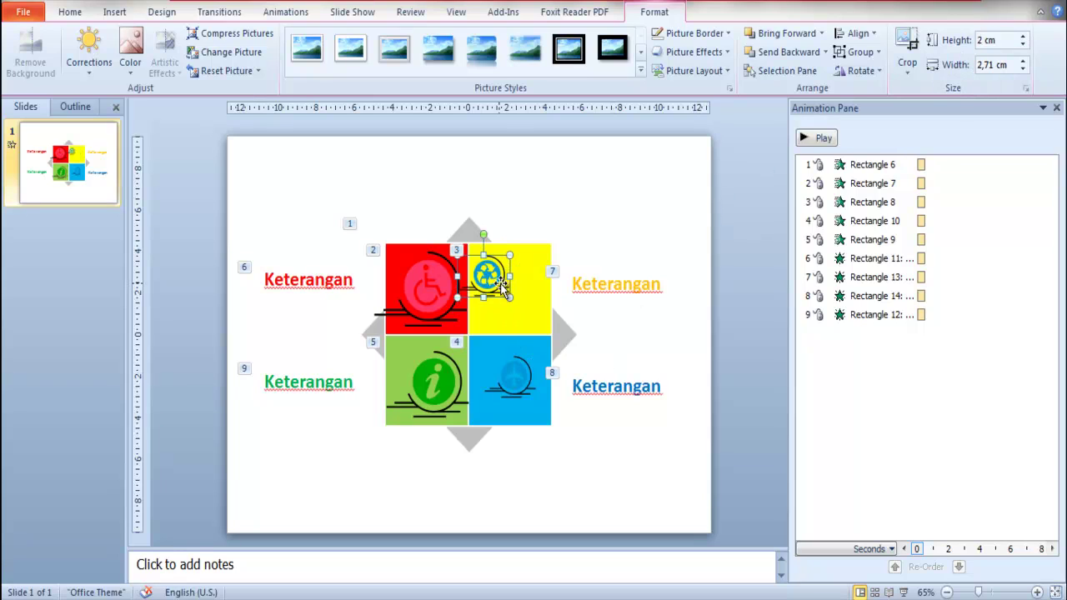
left_click_drag(493, 282, 514, 295)
- Resize the wheelchair and information pictures to 2 cm tall and centre them in their squares
left_click(448, 282)
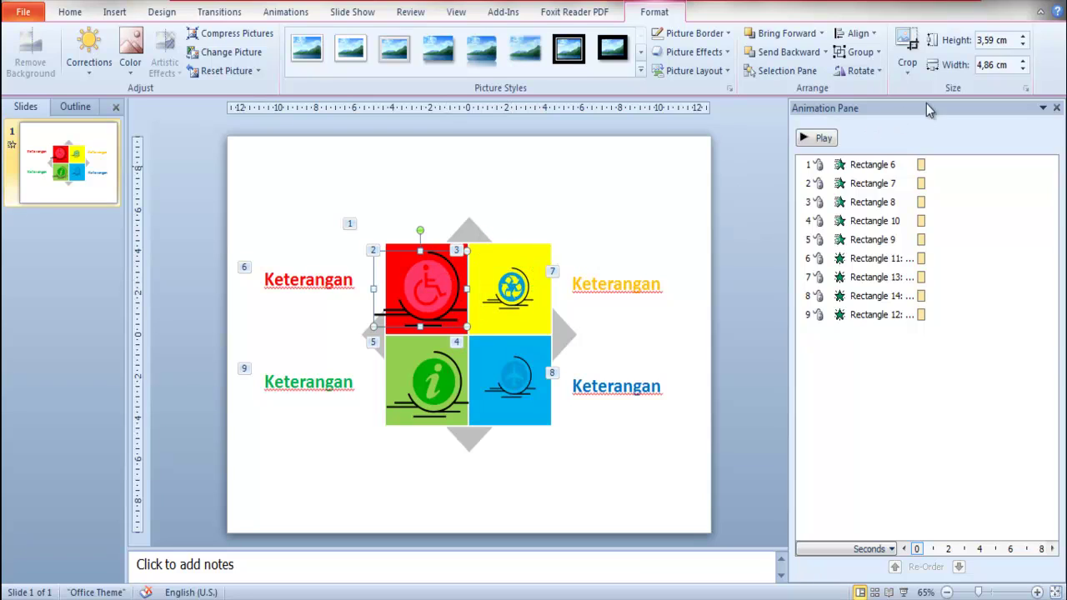
left_click_drag(1010, 40, 979, 40)
type("2")
key("Return")
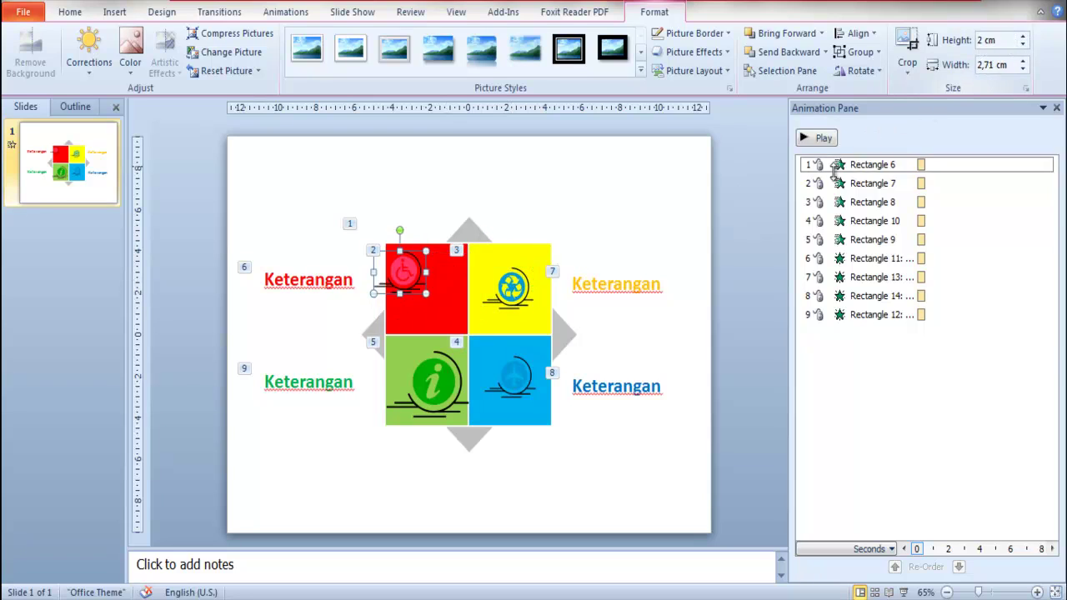
left_click_drag(400, 275, 422, 287)
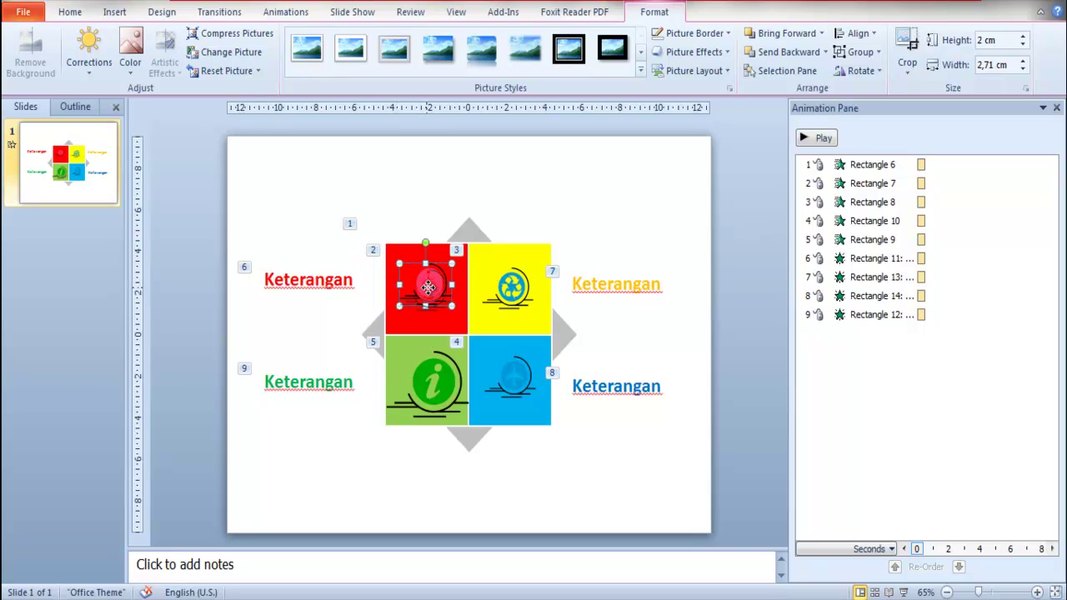
left_click_drag(423, 288, 425, 293)
left_click(437, 392)
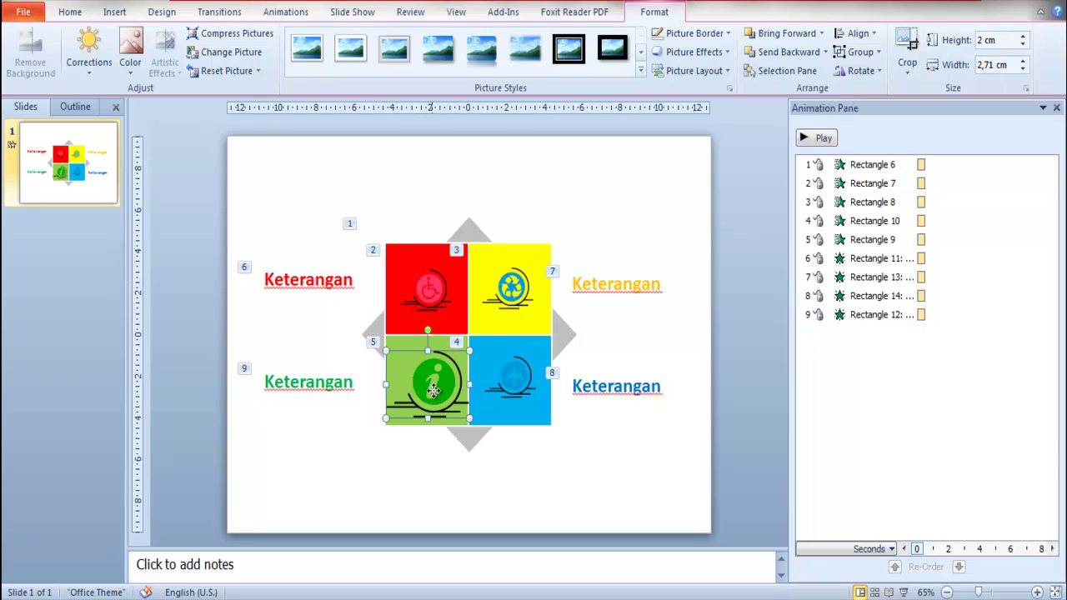
left_click(1010, 44)
type("2")
key("Return")
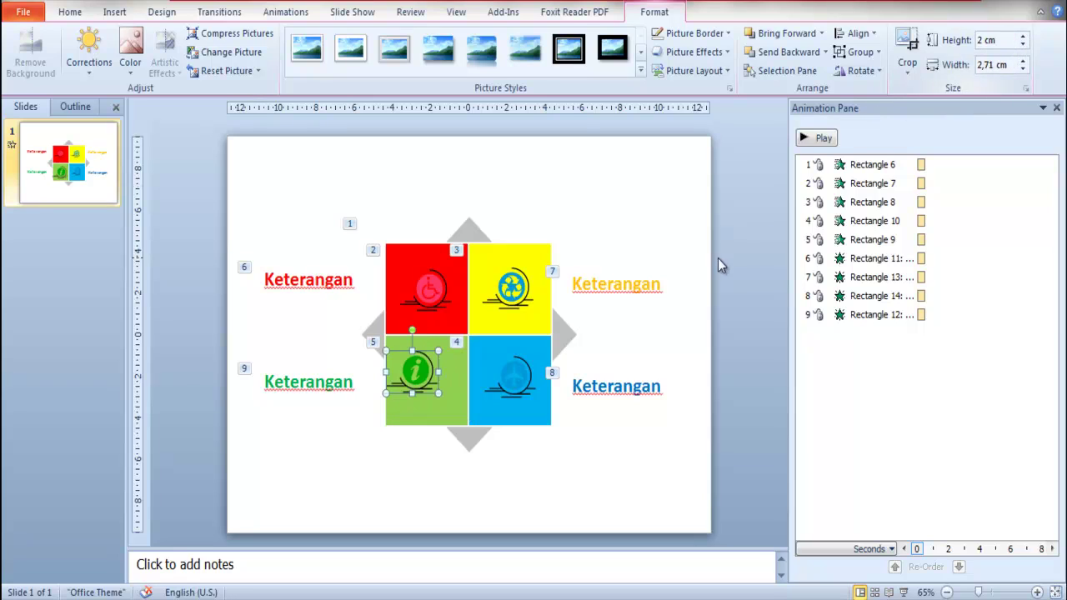
left_click_drag(430, 372, 443, 377)
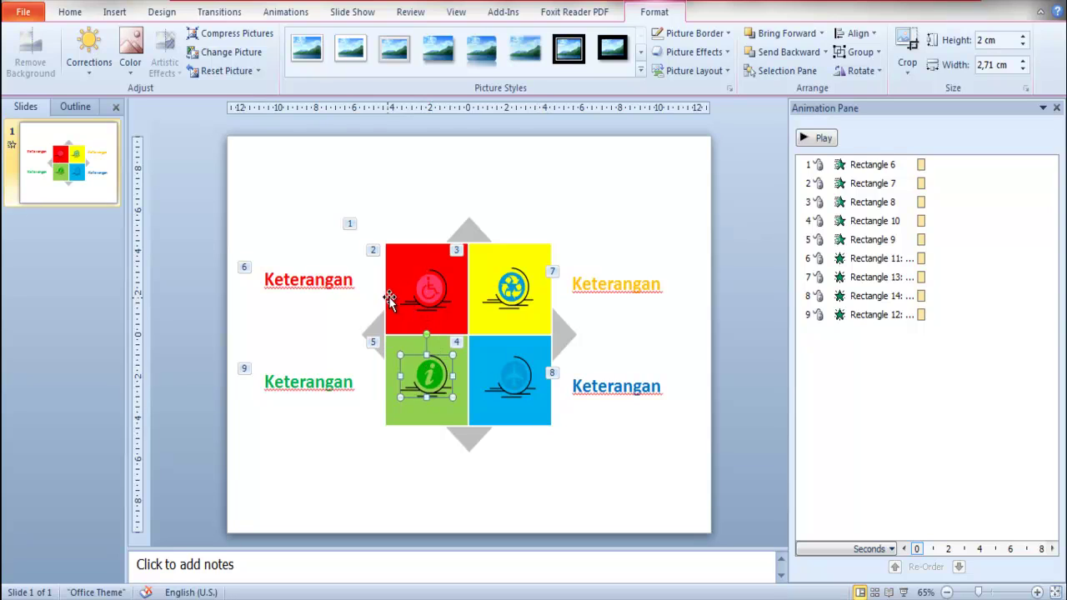
- Recolor the wheelchair, recycle, information and airplane icons to Tan, Background color 2 Light
left_click(426, 296)
left_click(514, 292, "shift")
left_click(435, 385, "shift")
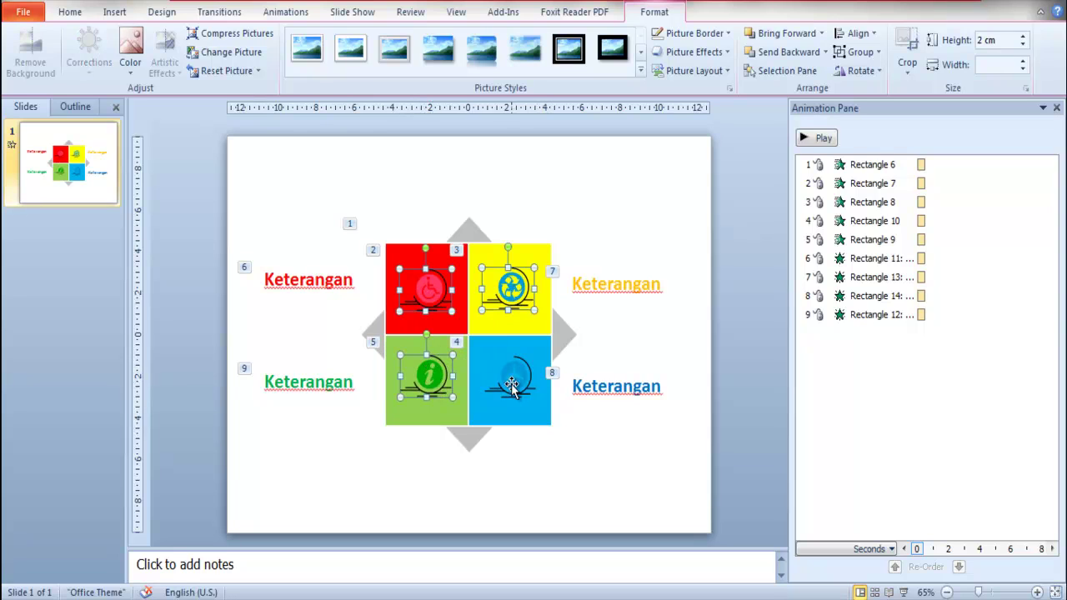
left_click(514, 386, "shift")
left_click(131, 65)
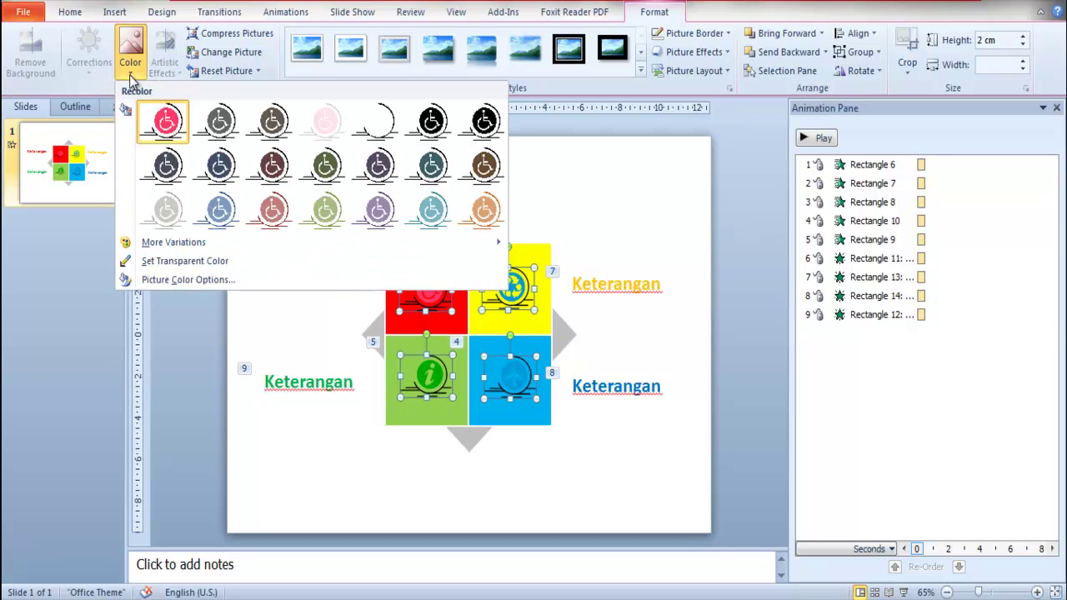
left_click(222, 132)
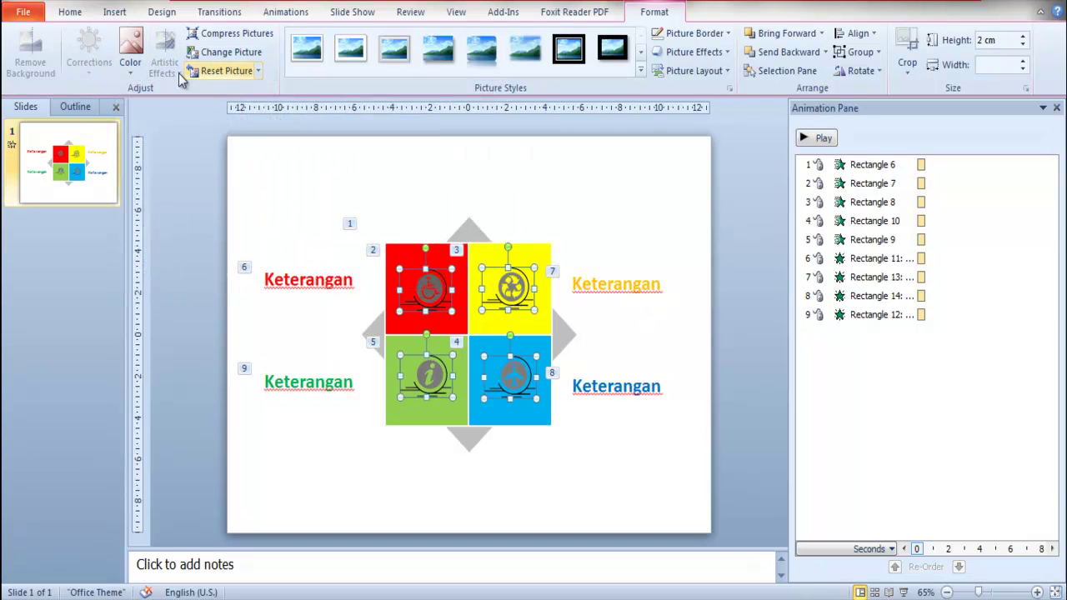
left_click(131, 65)
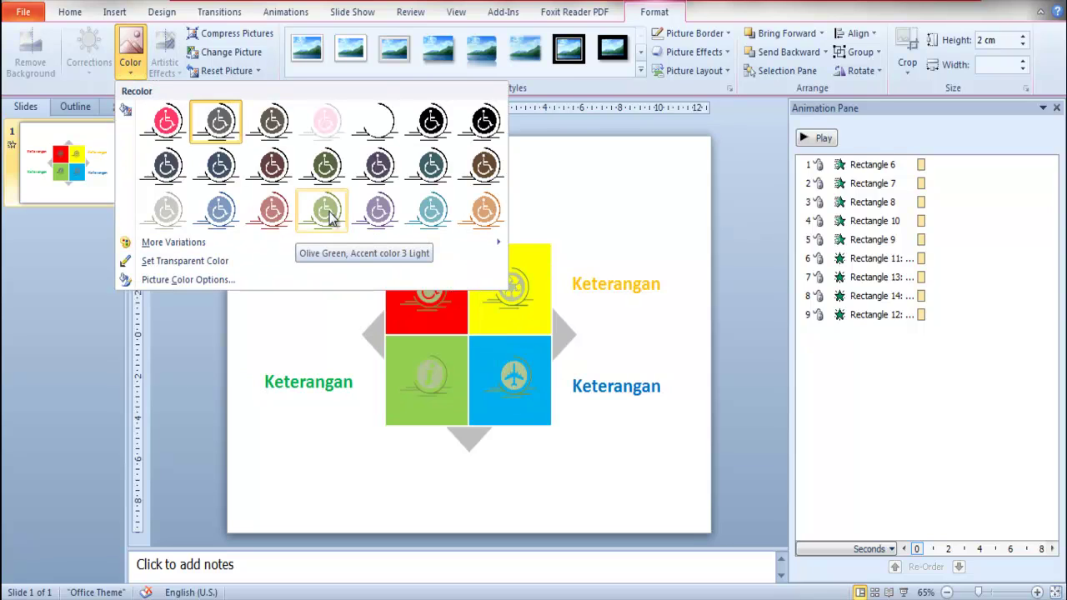
left_click(163, 214)
left_click(733, 228)
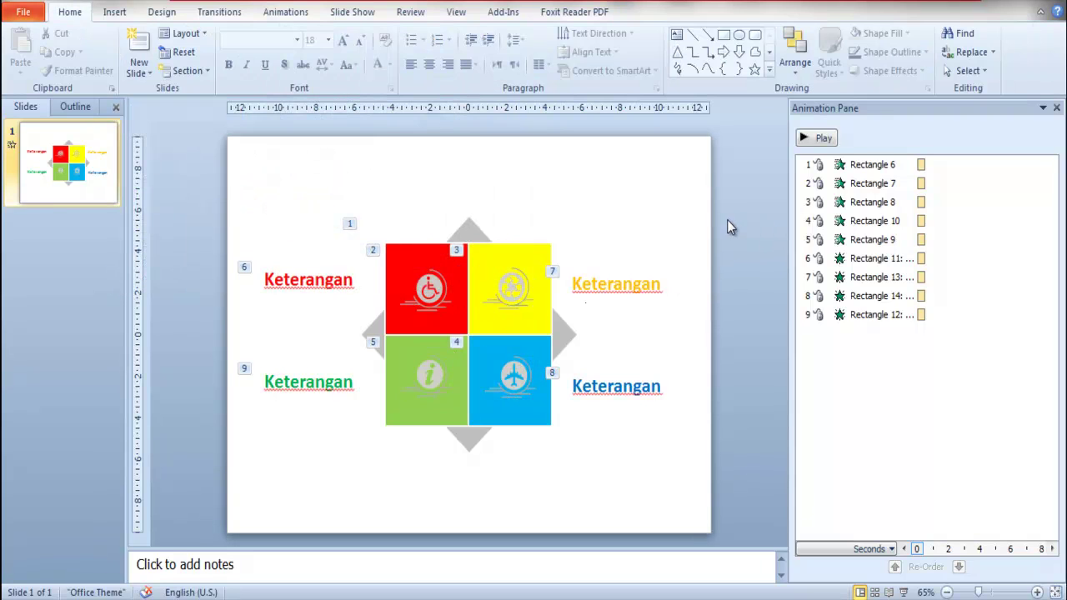
left_click(442, 292)
- Apply a Zoom entrance to all four icons, with Start set to On Click
left_click(510, 288, "shift")
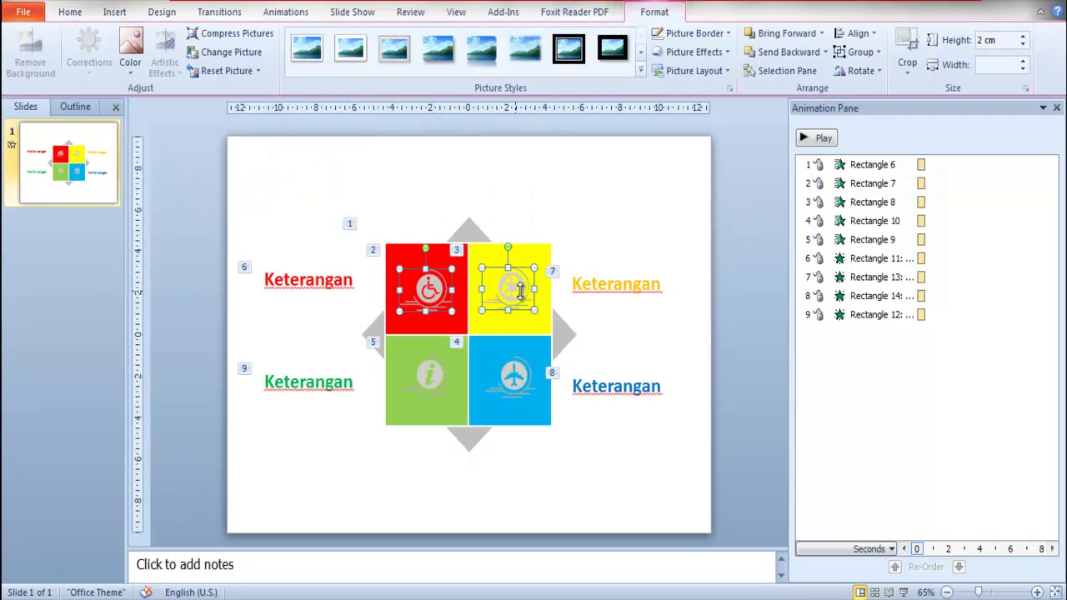
left_click(427, 380, "shift")
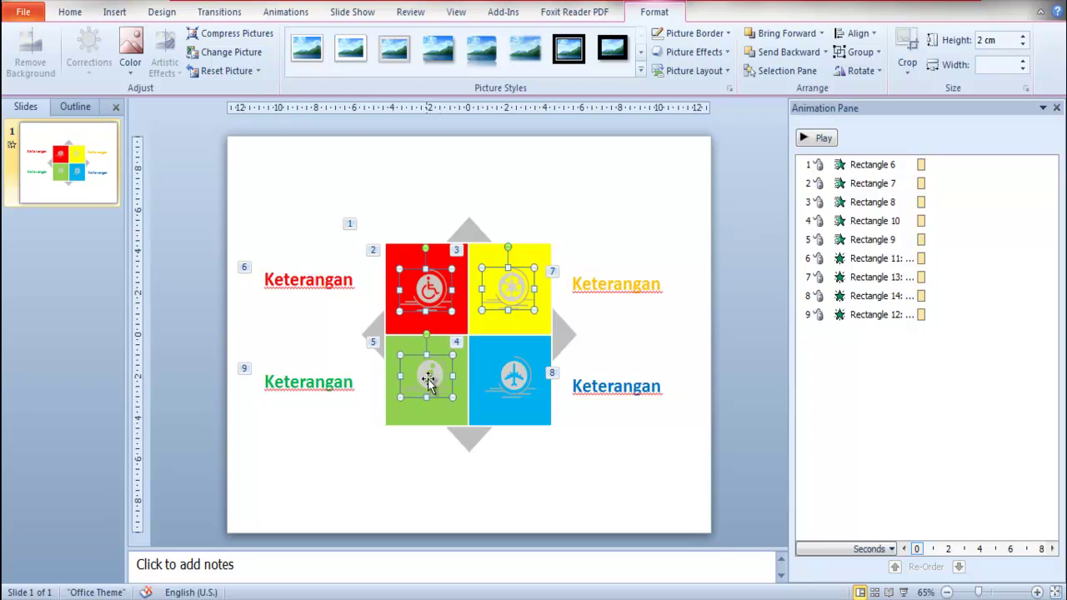
left_click(75, 12)
left_click(642, 11)
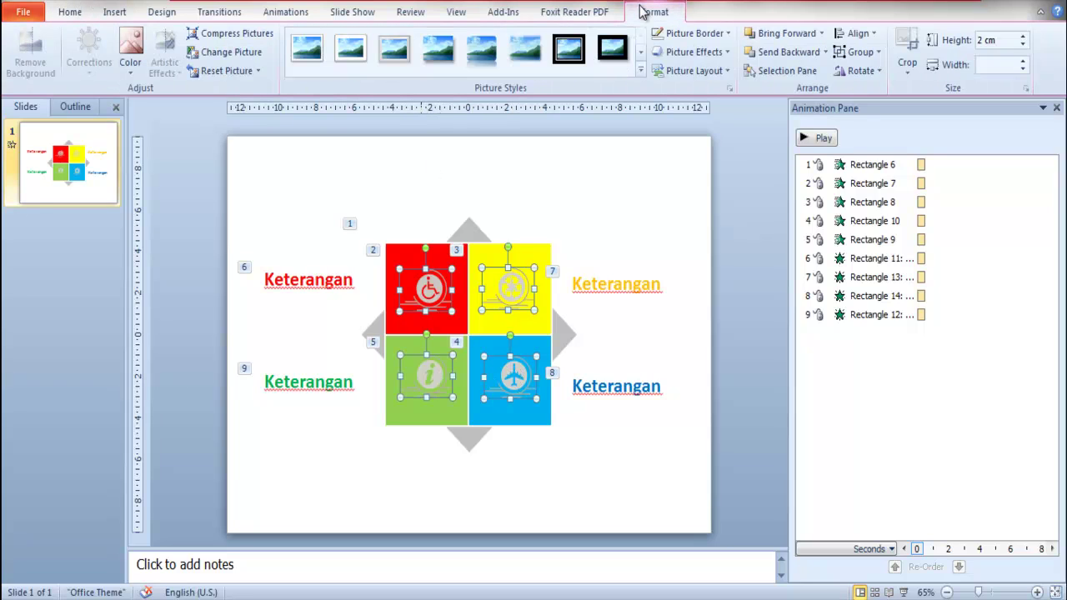
left_click(286, 12)
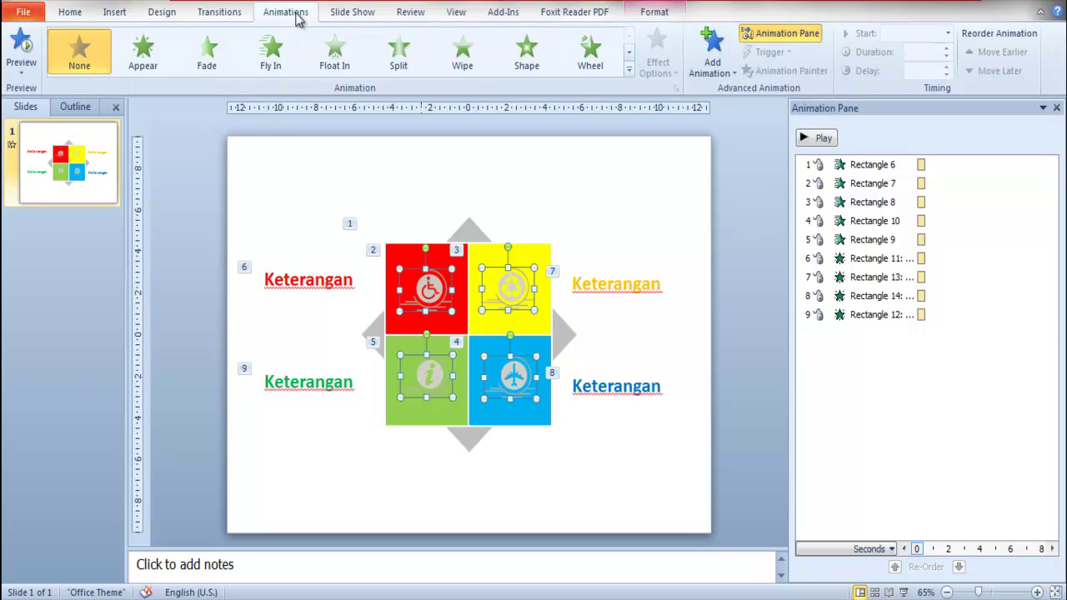
left_click(629, 53)
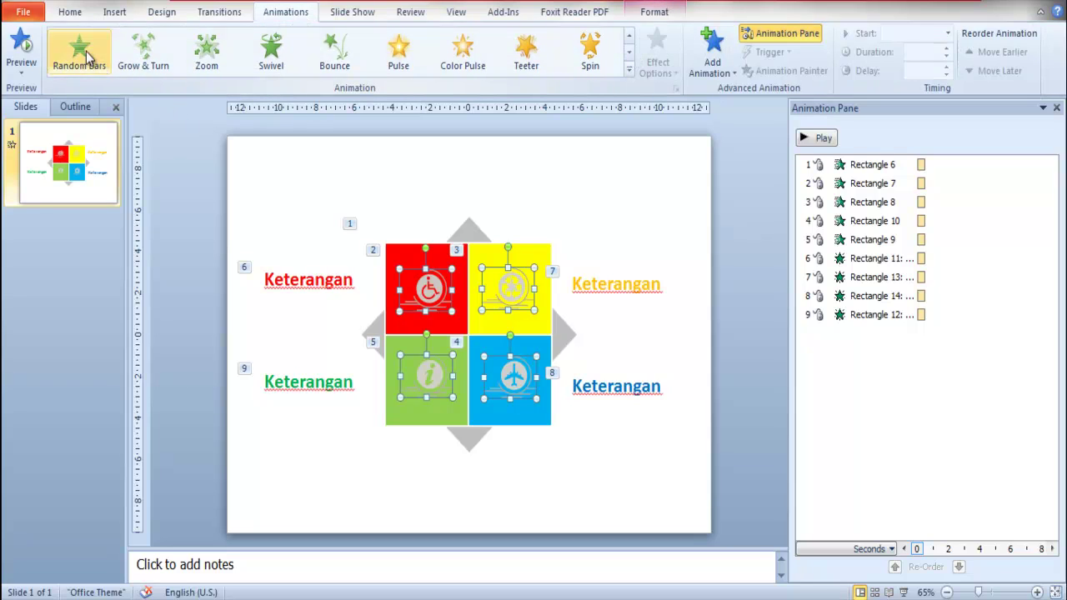
left_click(83, 55)
left_click(221, 58)
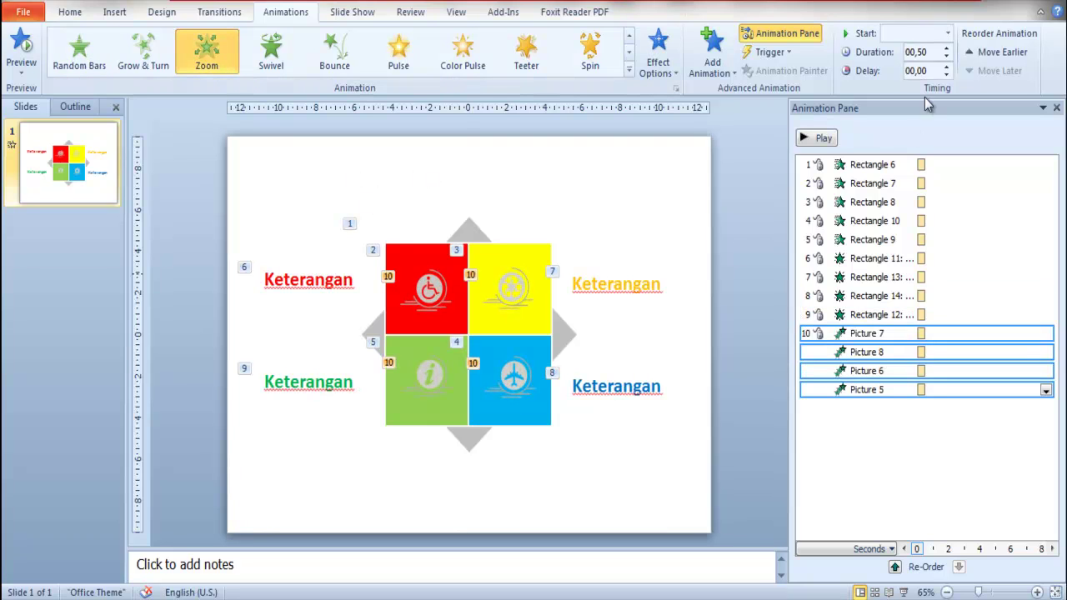
left_click(947, 33)
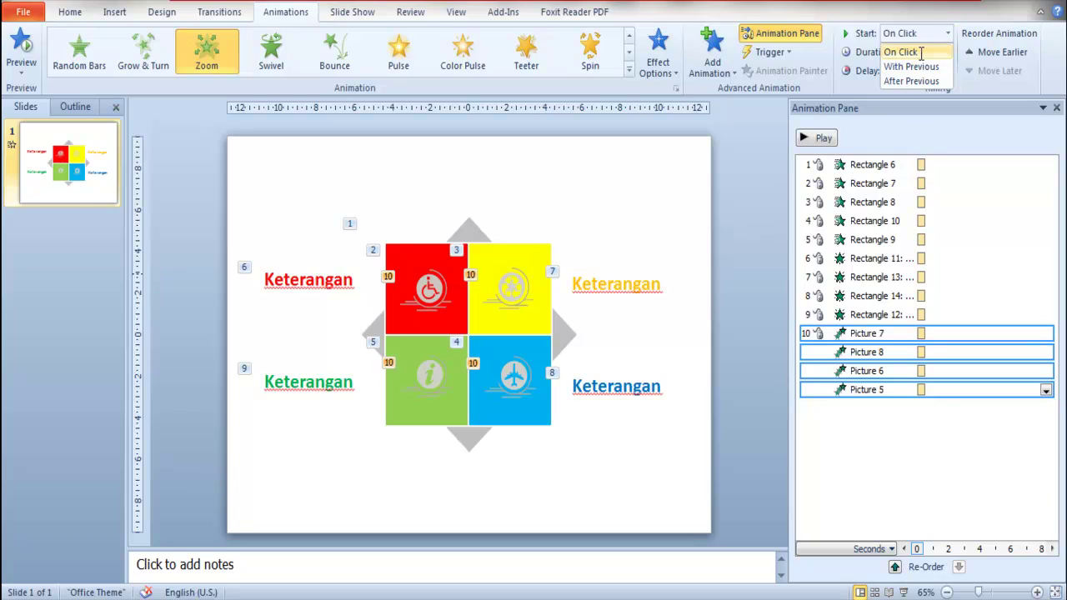
left_click(908, 48)
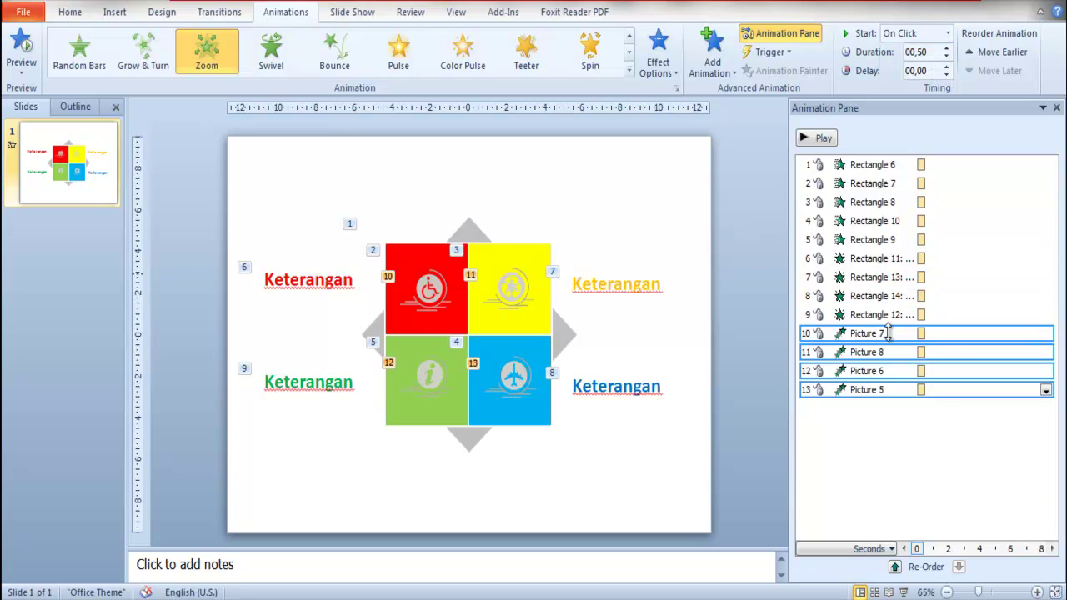
- Move the Picture 7, Picture 8 and Picture 6 zooms to positions 3, 6 and 9, then preview
left_click(889, 453)
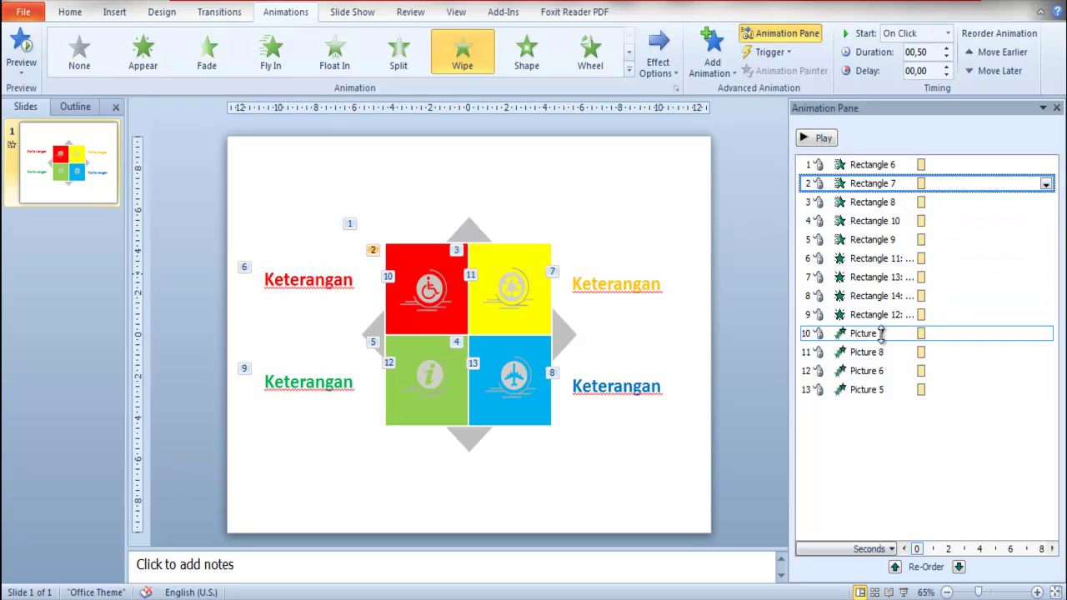
left_click_drag(881, 333, 877, 194)
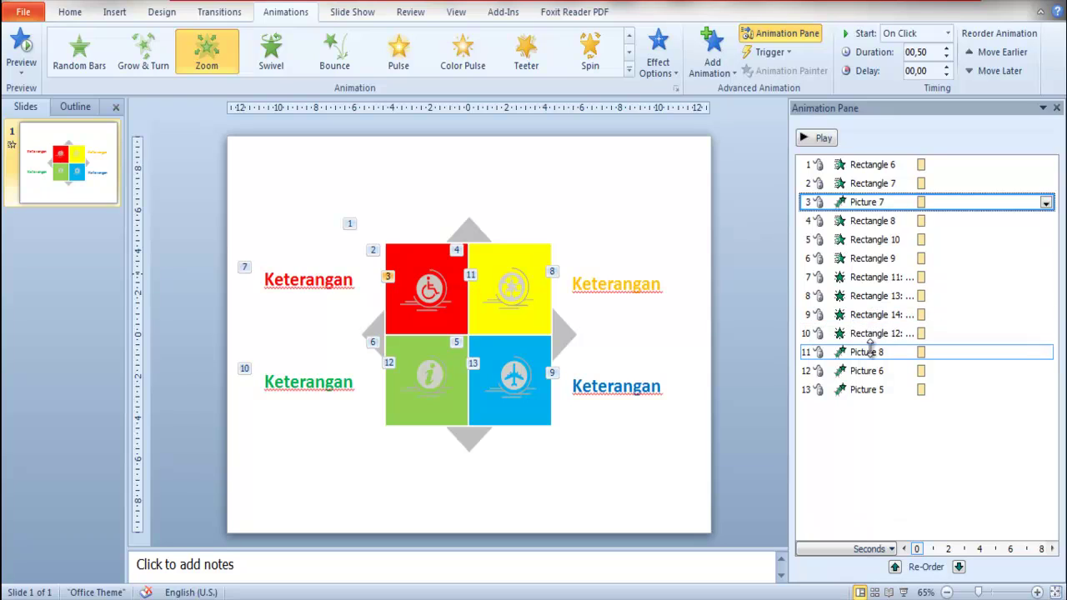
left_click_drag(867, 351, 875, 277)
left_click_drag(867, 371, 865, 311)
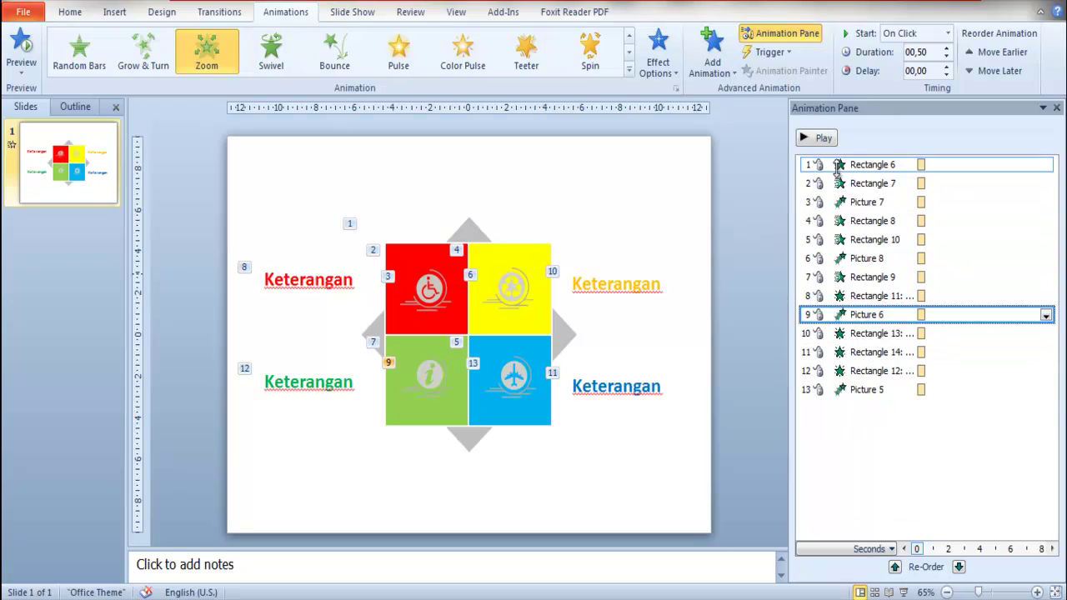
left_click(820, 139)
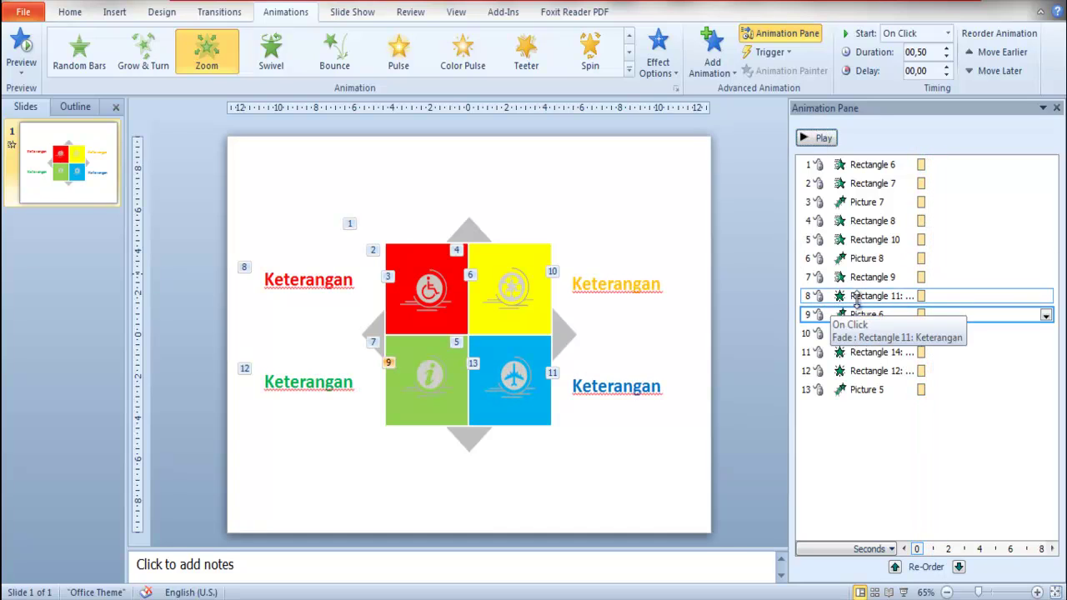
- Inspect the Picture 7 zoom, Rectangle 11 fade and yellow square wipe animations
left_click(867, 205)
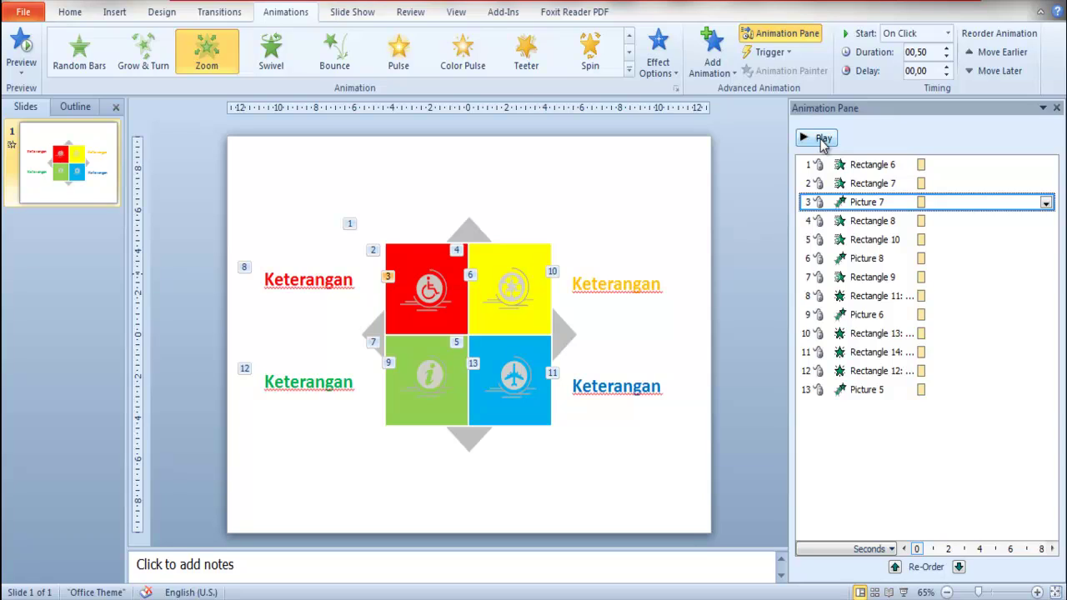
left_click(868, 297)
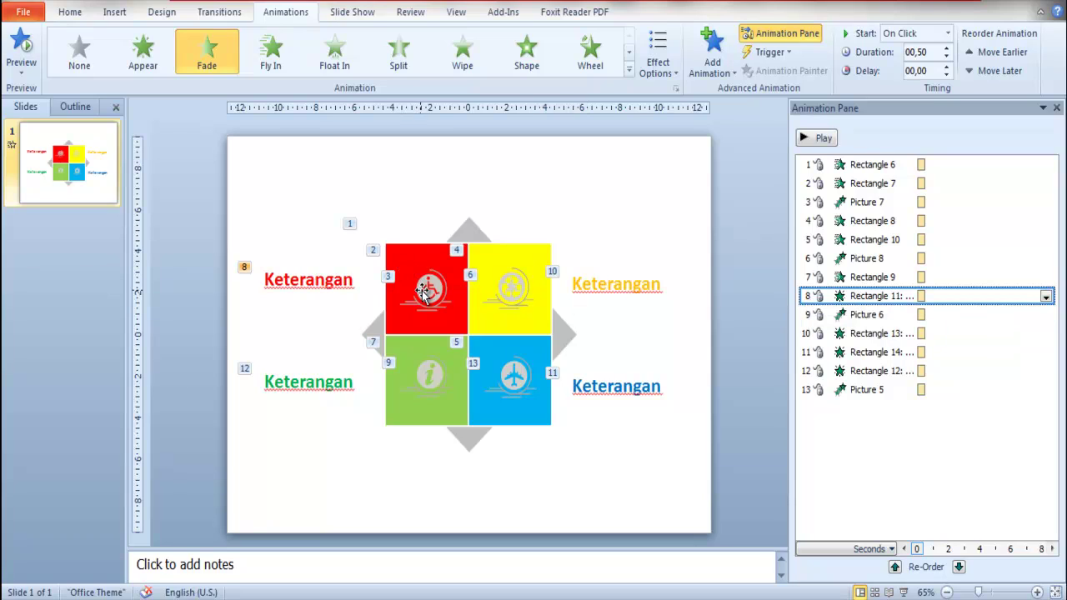
left_click(517, 249)
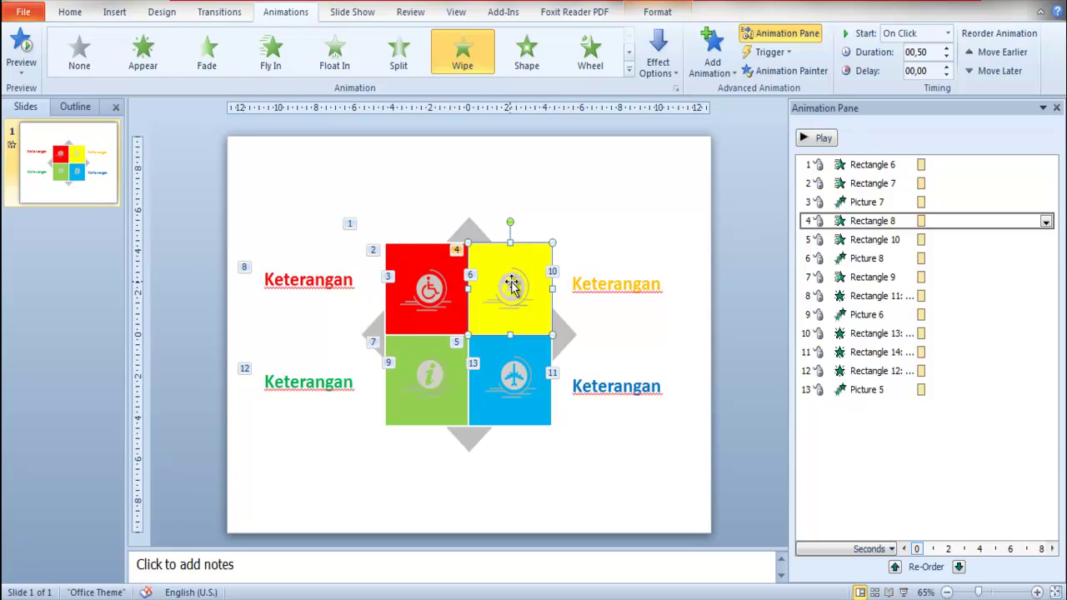
- Move Picture 8's zoom to position 5 and Rectangle 8's wipe to third, then preview
left_click(512, 285)
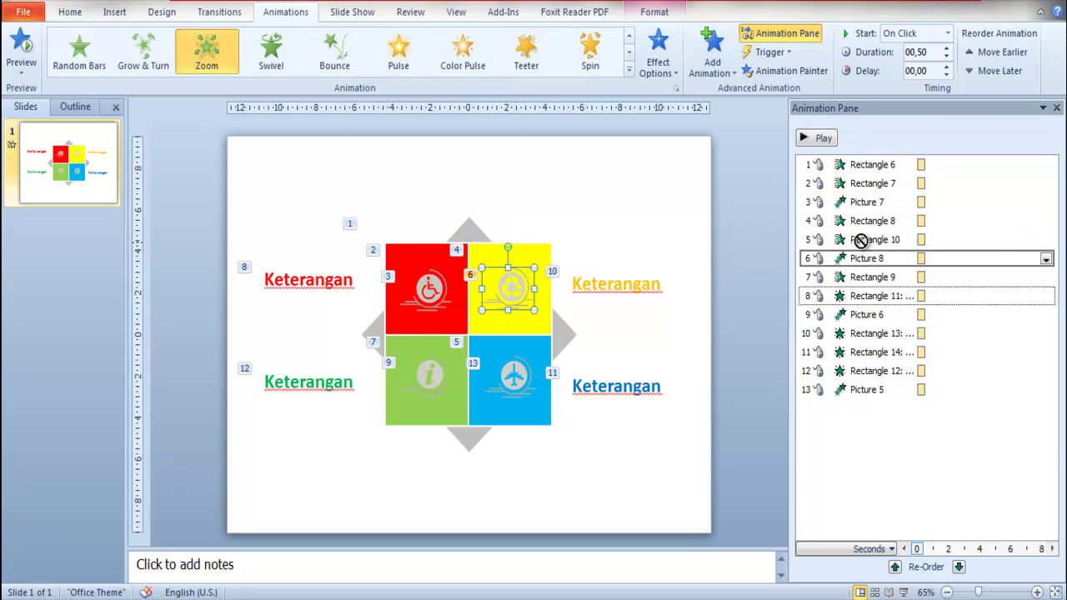
left_click_drag(858, 258, 867, 241)
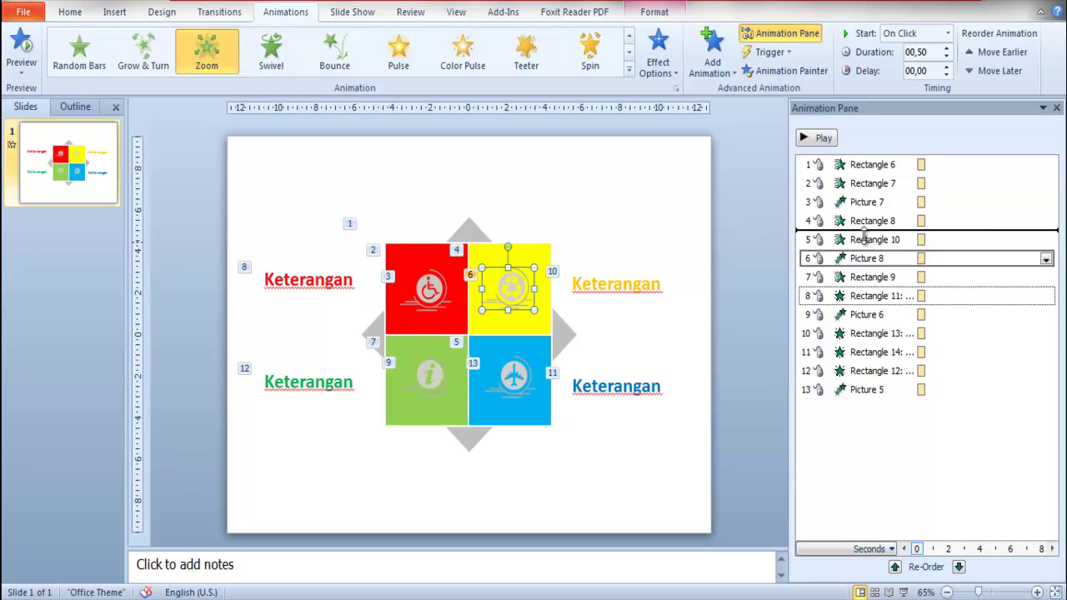
left_click_drag(864, 237, 864, 239)
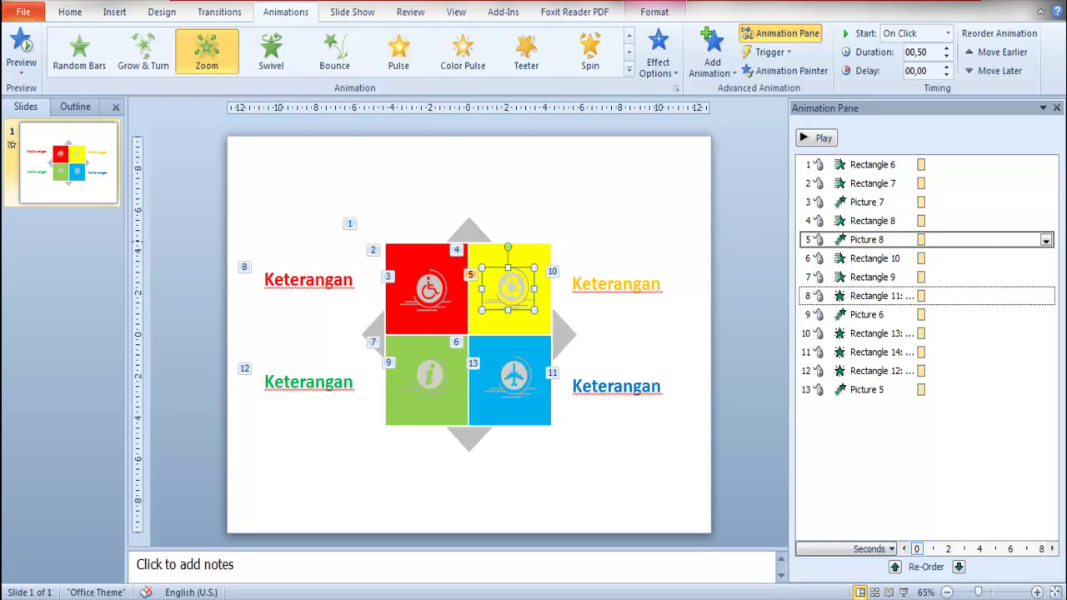
left_click_drag(869, 220, 869, 198)
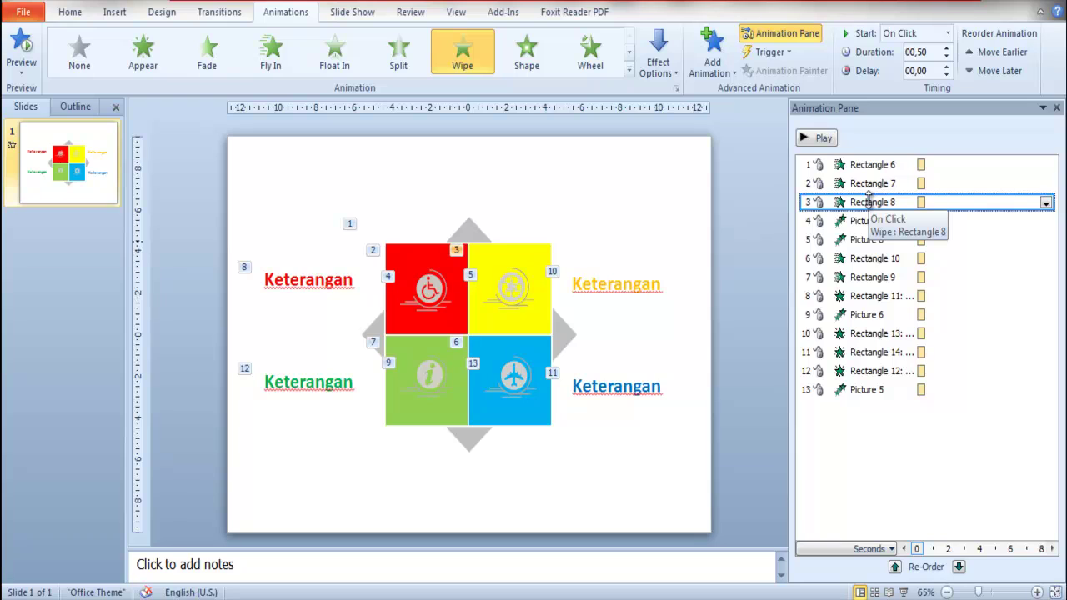
left_click(815, 138)
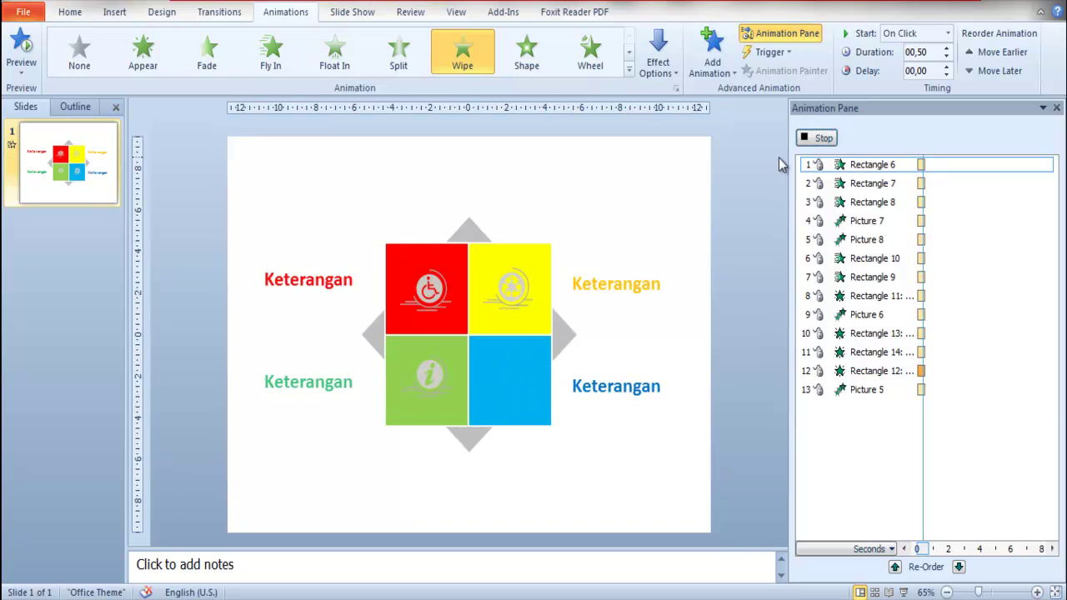
- Move the Rectangle 10 and Rectangle 9 square wipes up ahead of the icon zooms
left_click(483, 350)
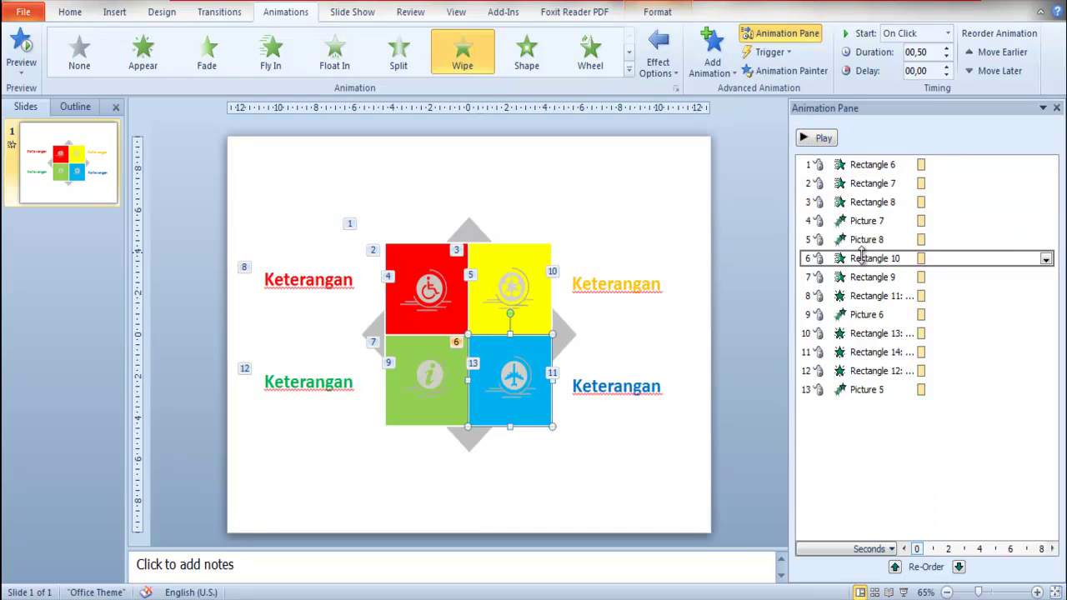
left_click_drag(862, 255, 865, 219)
left_click(862, 280)
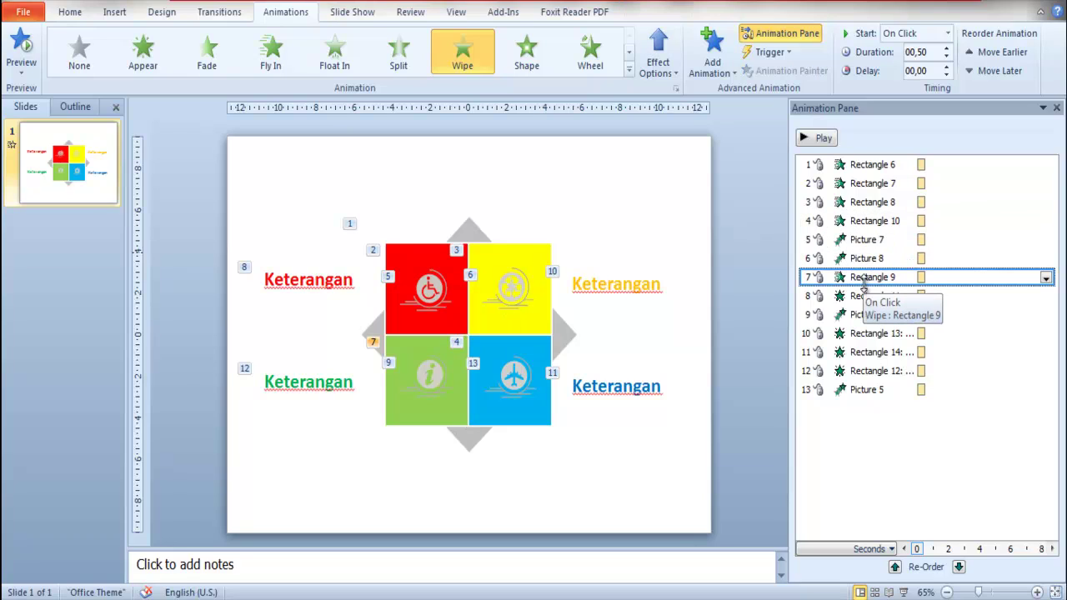
left_click_drag(867, 283, 869, 233)
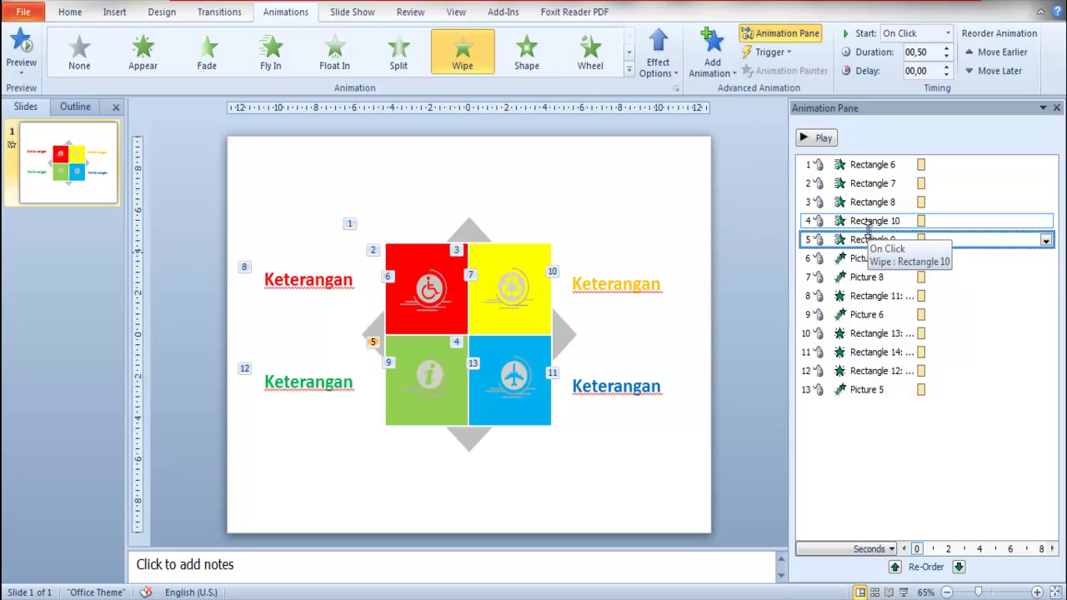
- Move Picture 5's zoom to eighth and Picture 6's zoom to ninth, then preview the order
left_click(874, 389)
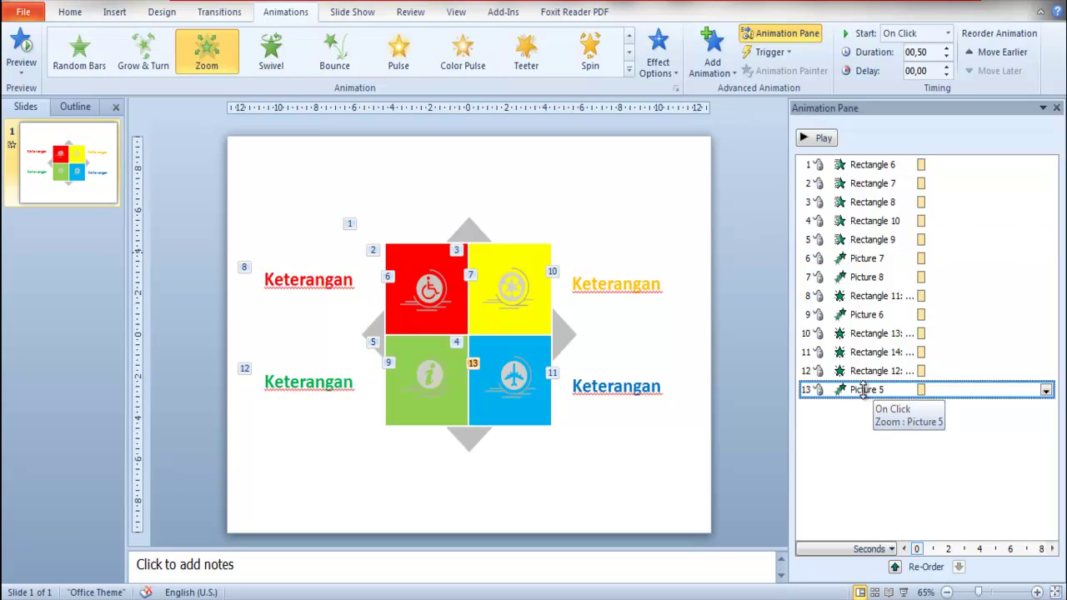
left_click_drag(862, 389, 873, 295)
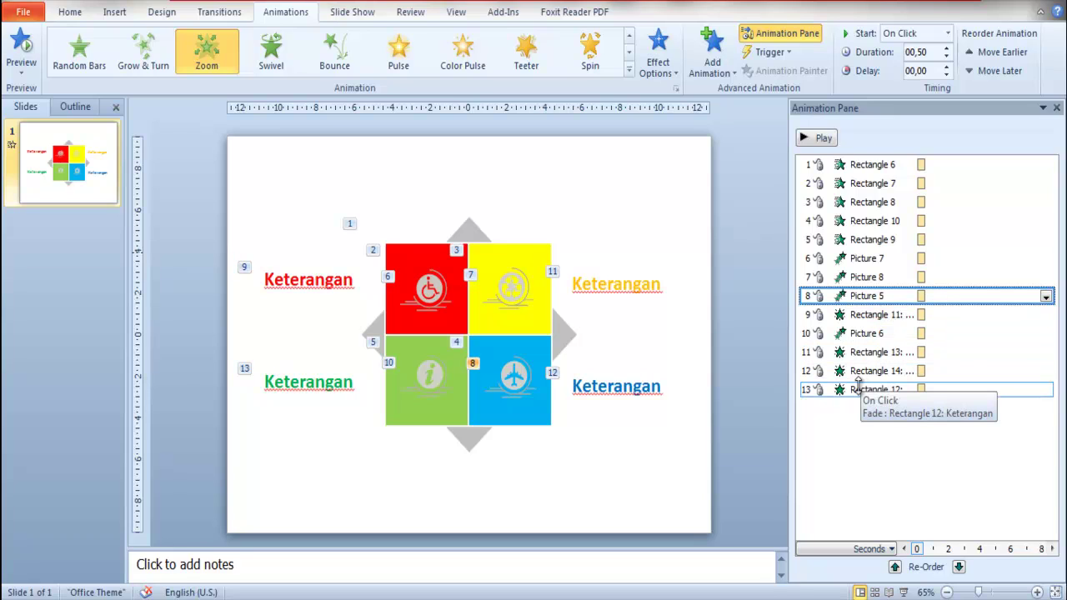
left_click_drag(854, 334, 861, 306)
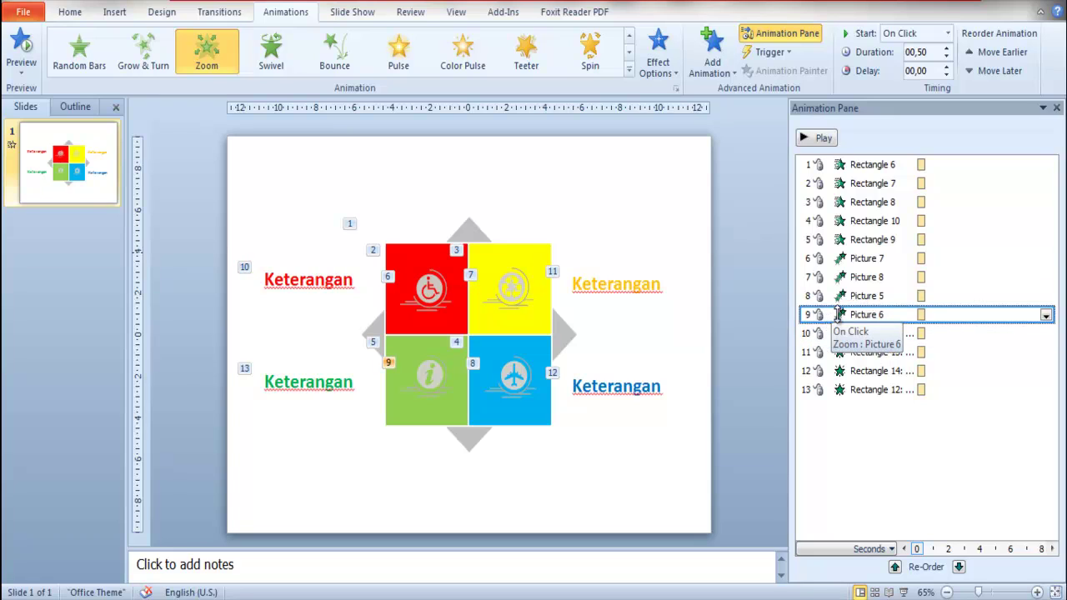
left_click(807, 138)
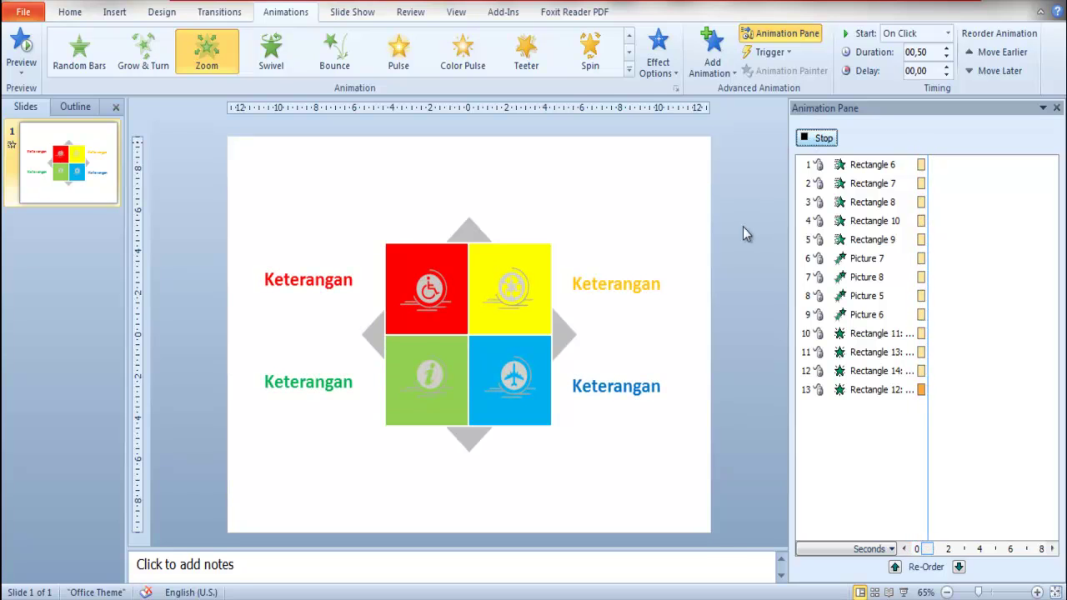
- Play the slide show from the status bar and click through to its end
left_click(902, 592)
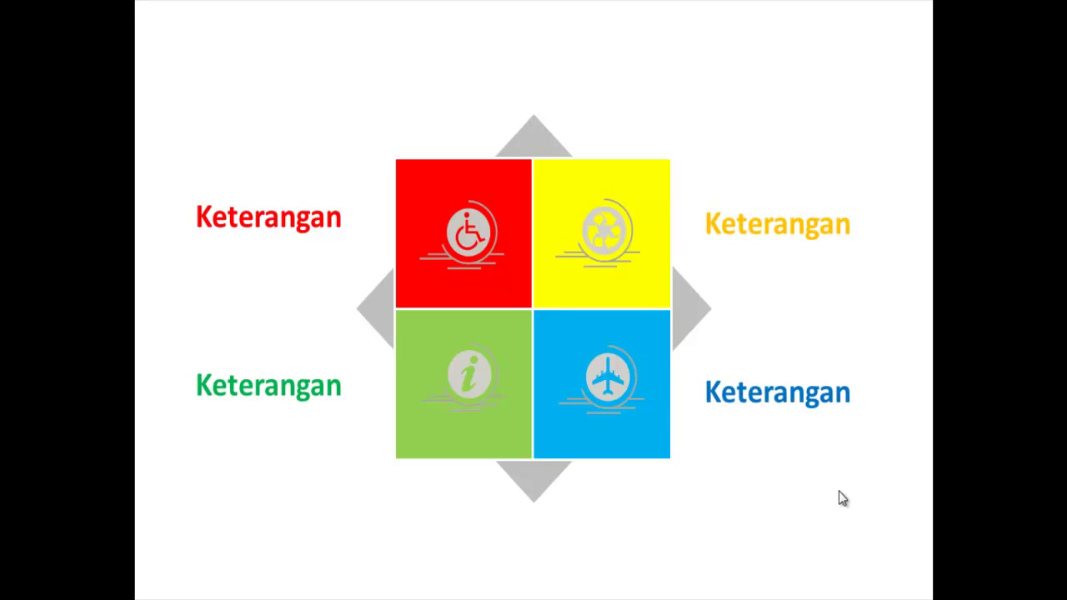
left_click(839, 491)
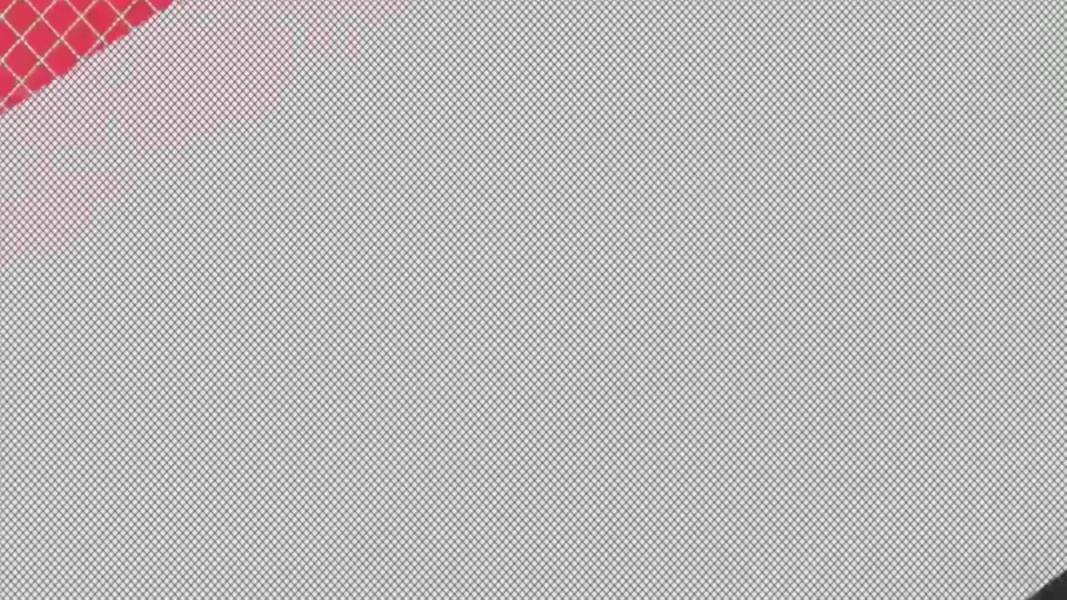